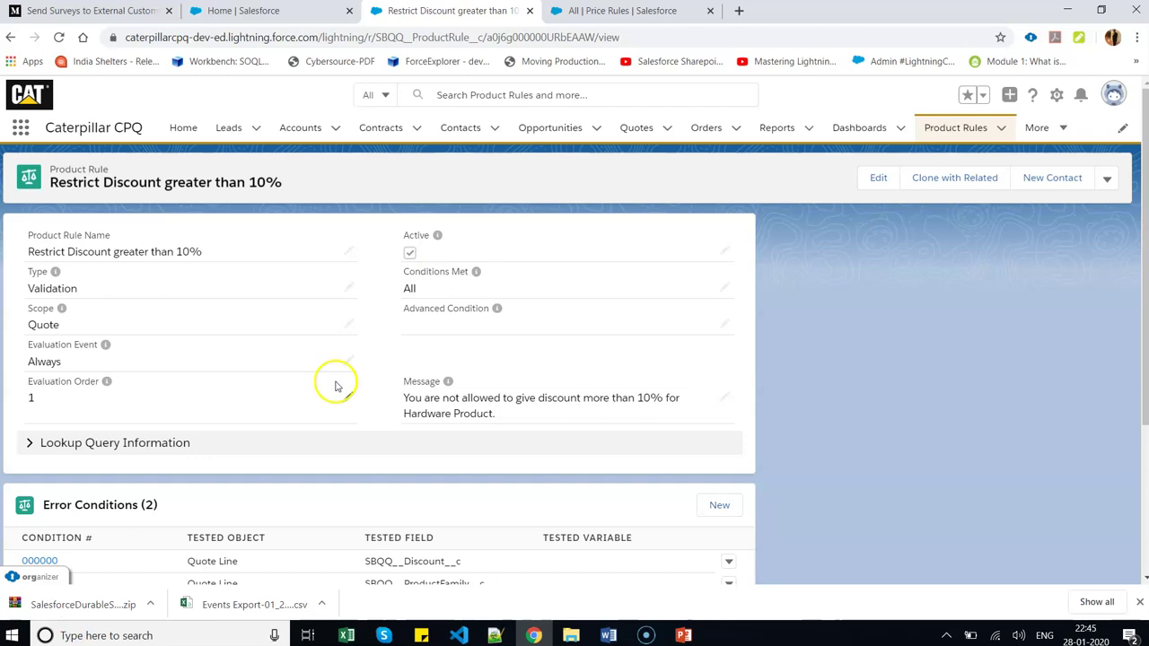
Examine the discount restriction product rule's settings, message and the tested fields of its two error conditions.
scroll(333, 382, down, 1)
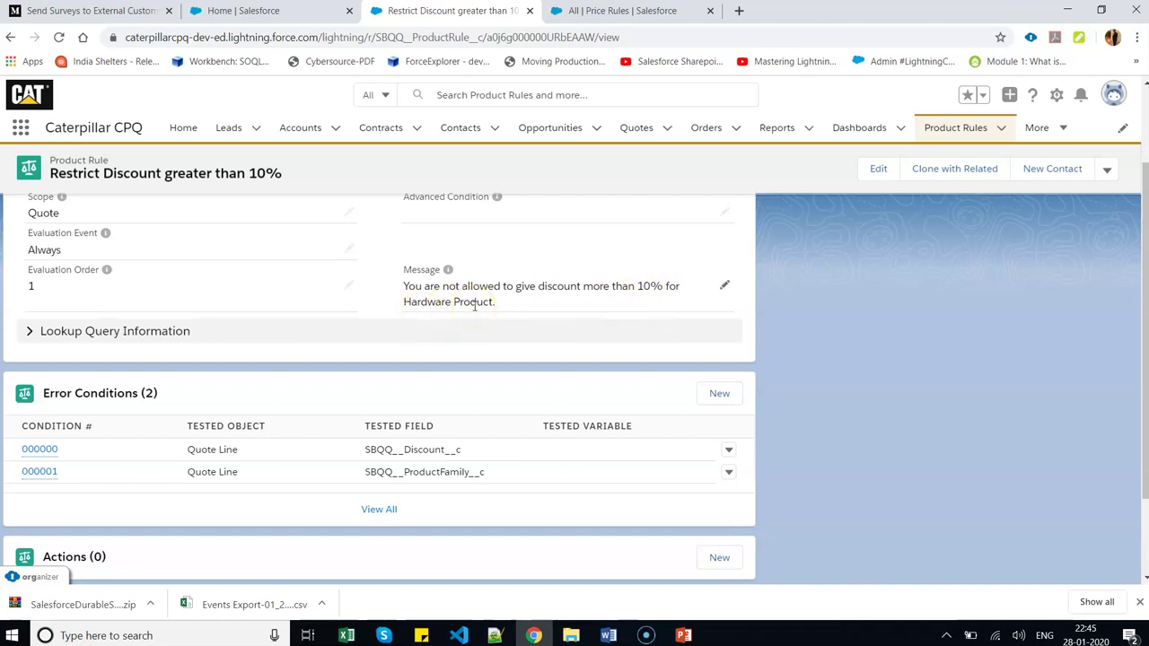
scroll(302, 353, up, 1)
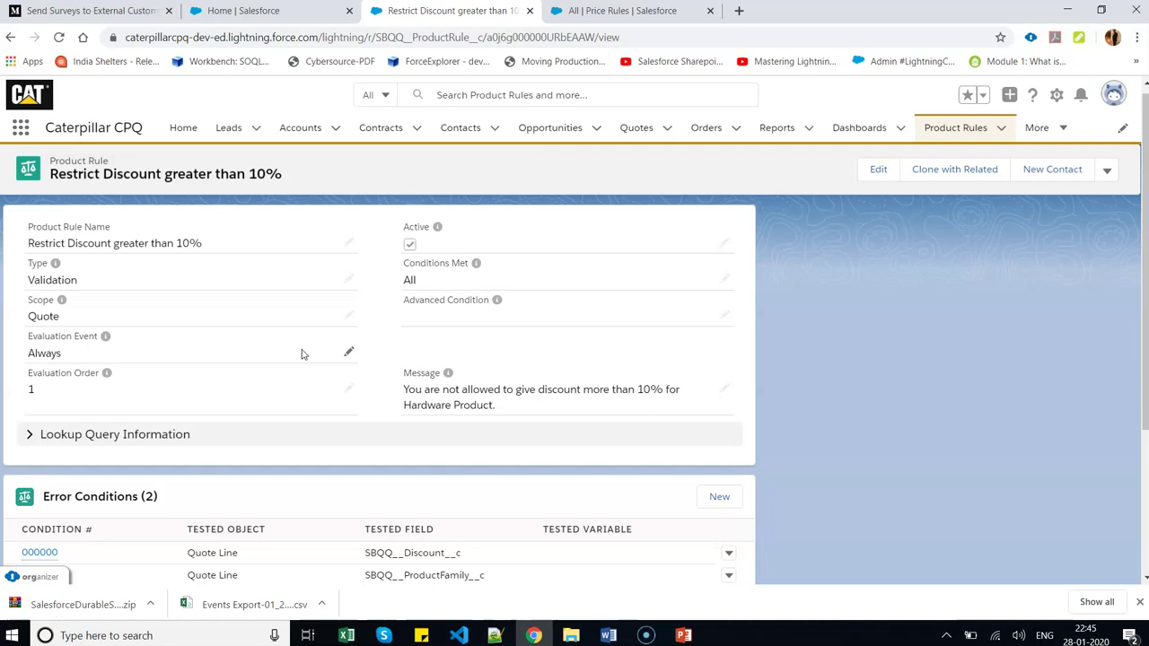
scroll(301, 352, down, 2)
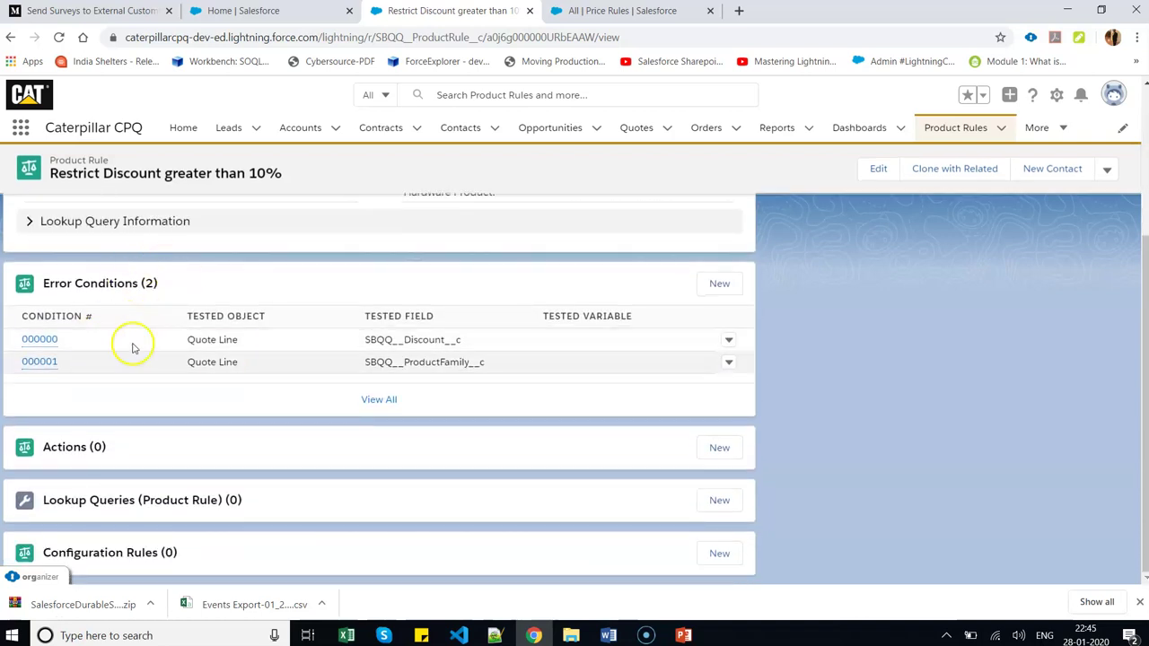
scroll(127, 375, up, 2)
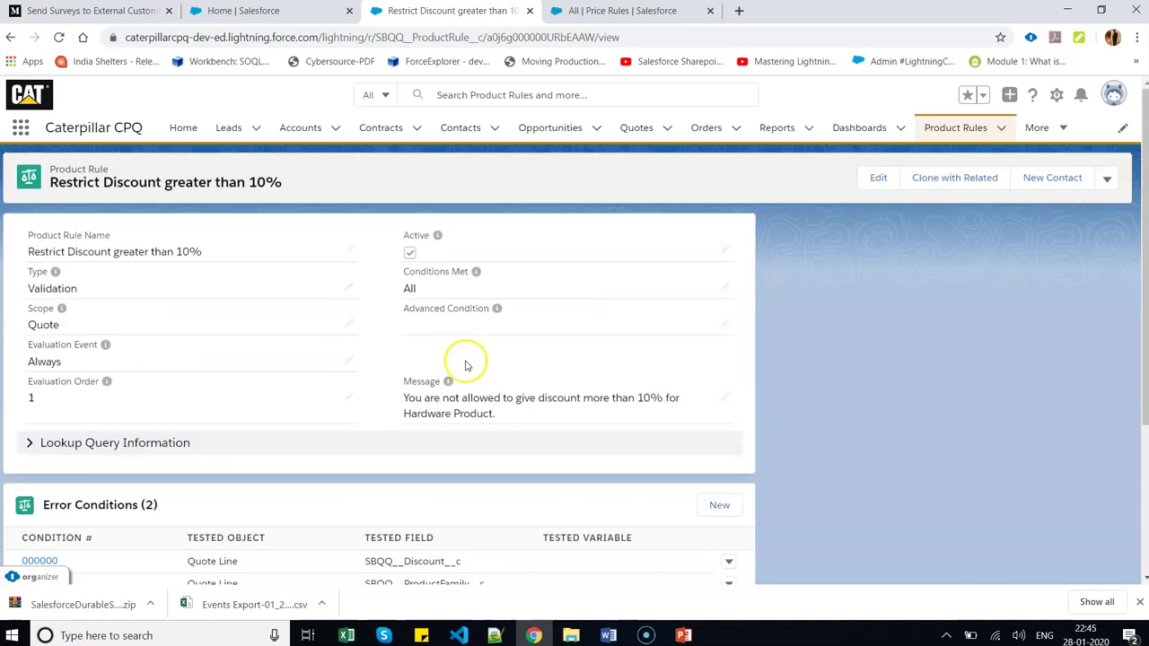
scroll(463, 427, down, 3)
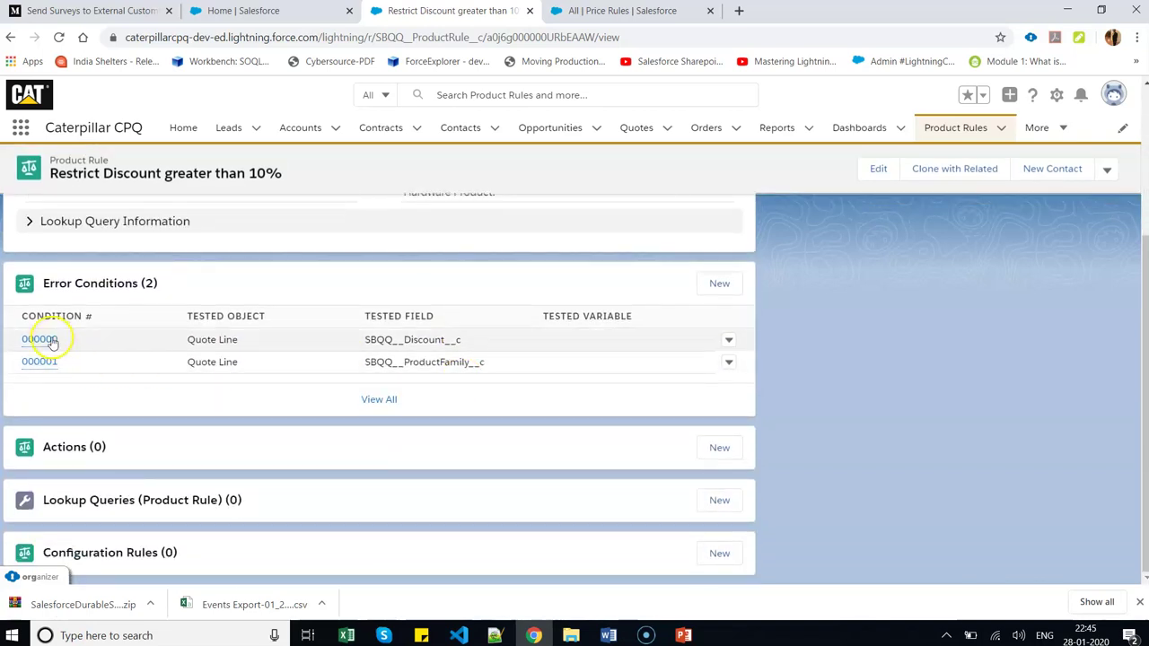
mouse_move(51, 342)
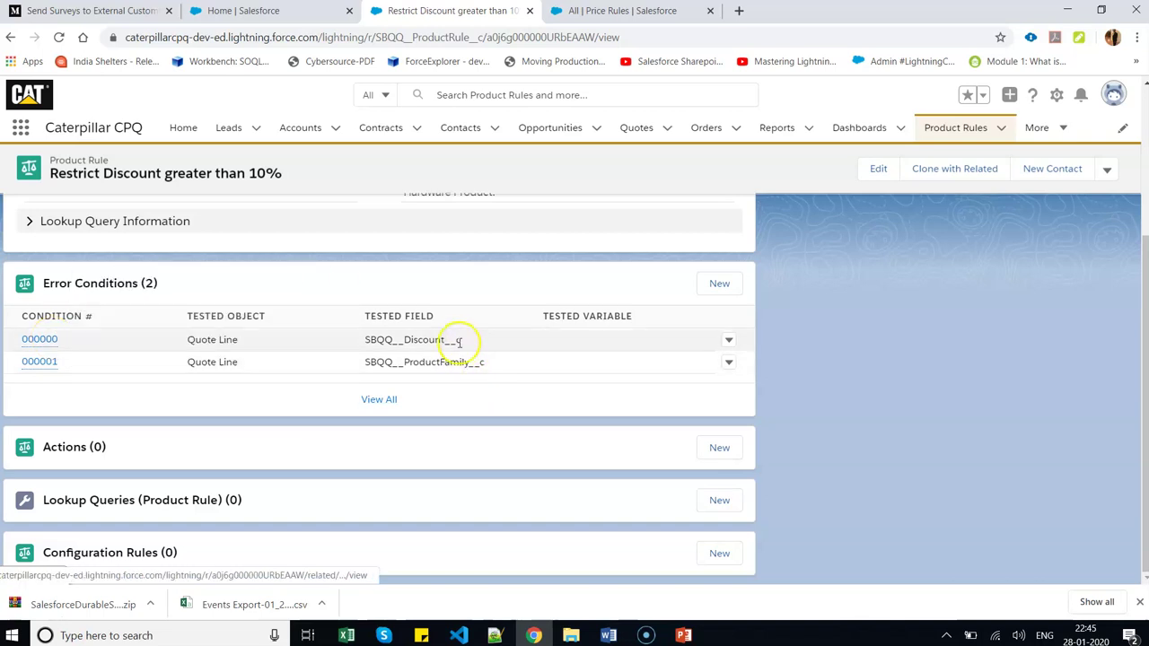
drag(476, 361, 367, 361)
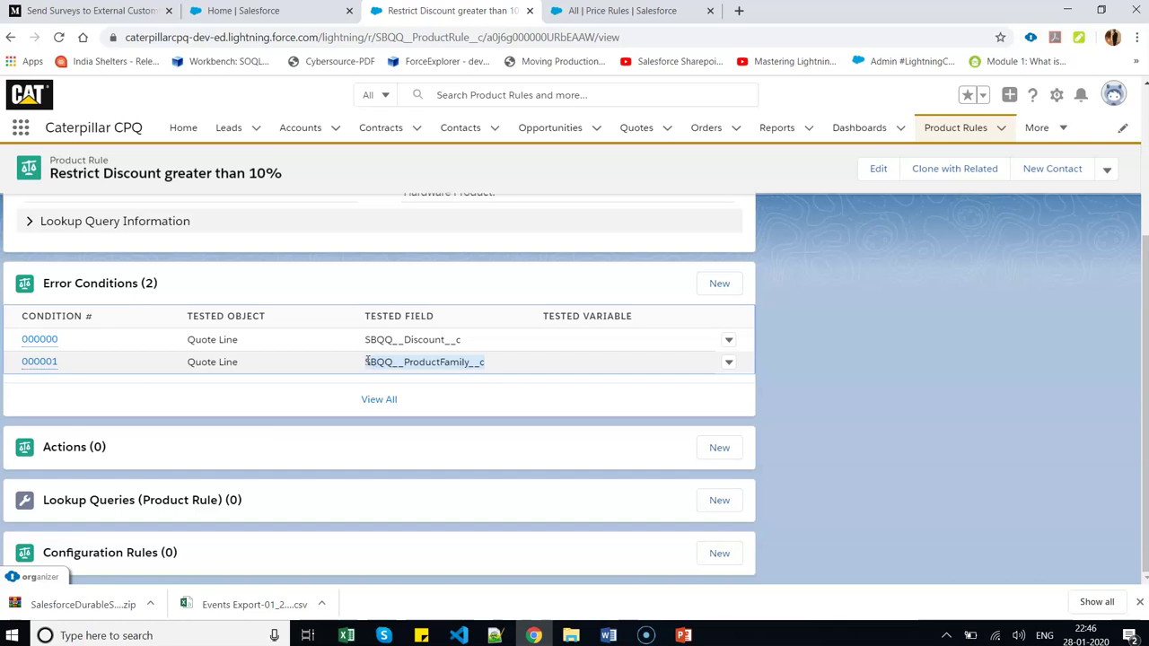
drag(467, 341, 368, 341)
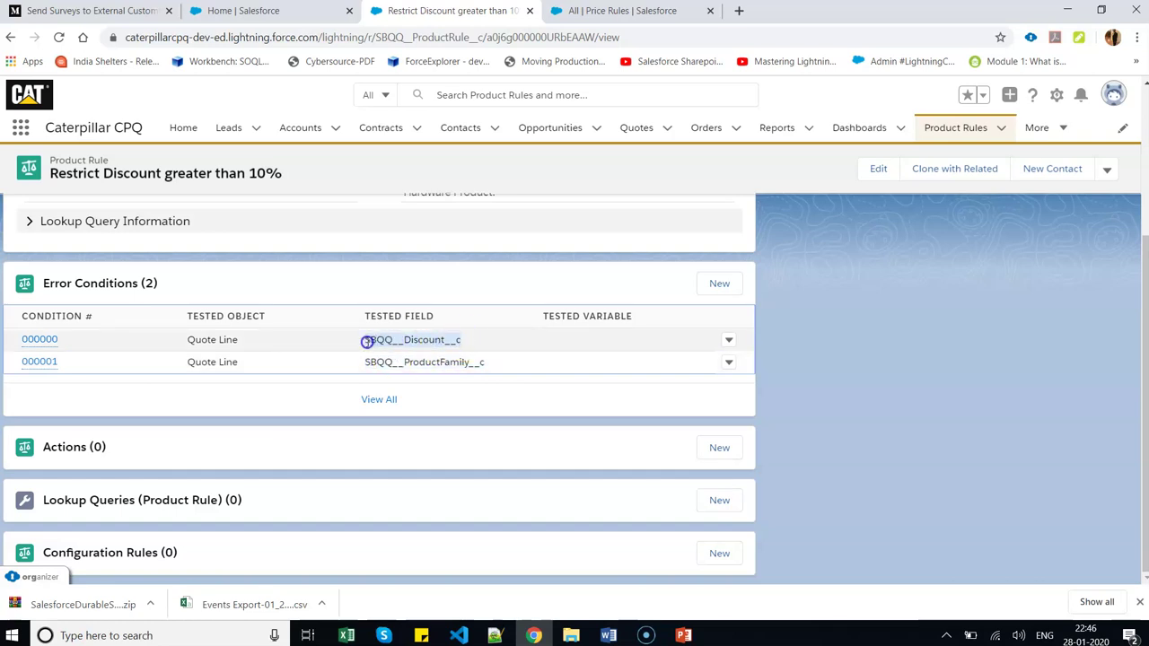
Inspect the filter information of the SBQQ__Discount__c error condition and return to the product rule's details.
click(35, 341)
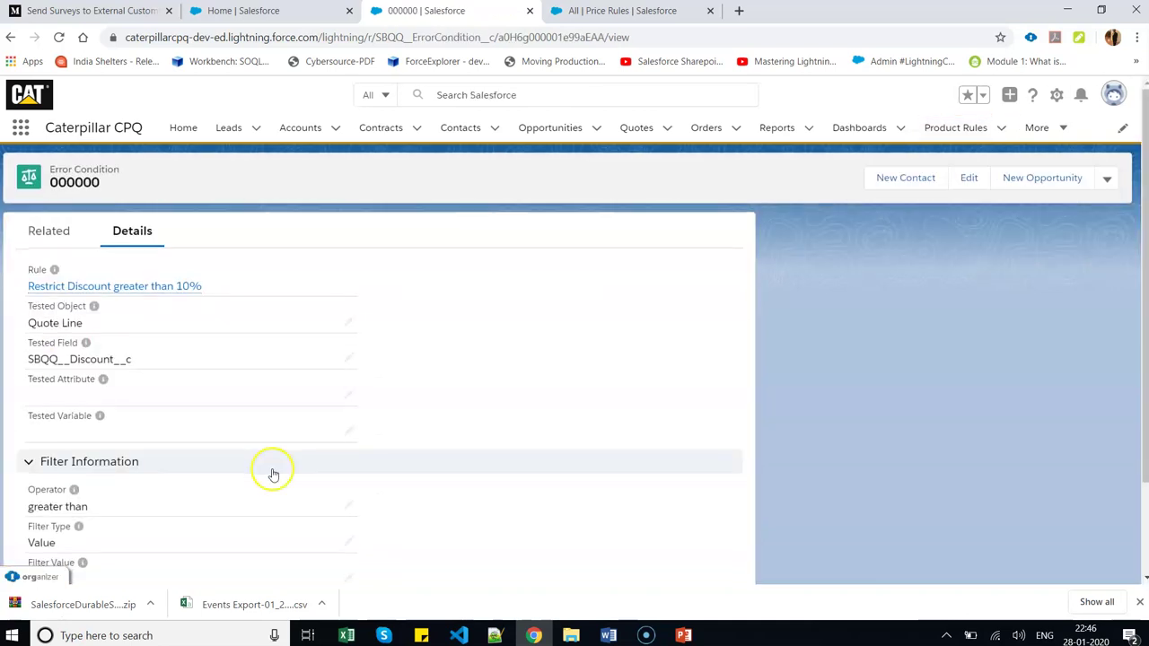
scroll(272, 468, down, 1)
click(11, 38)
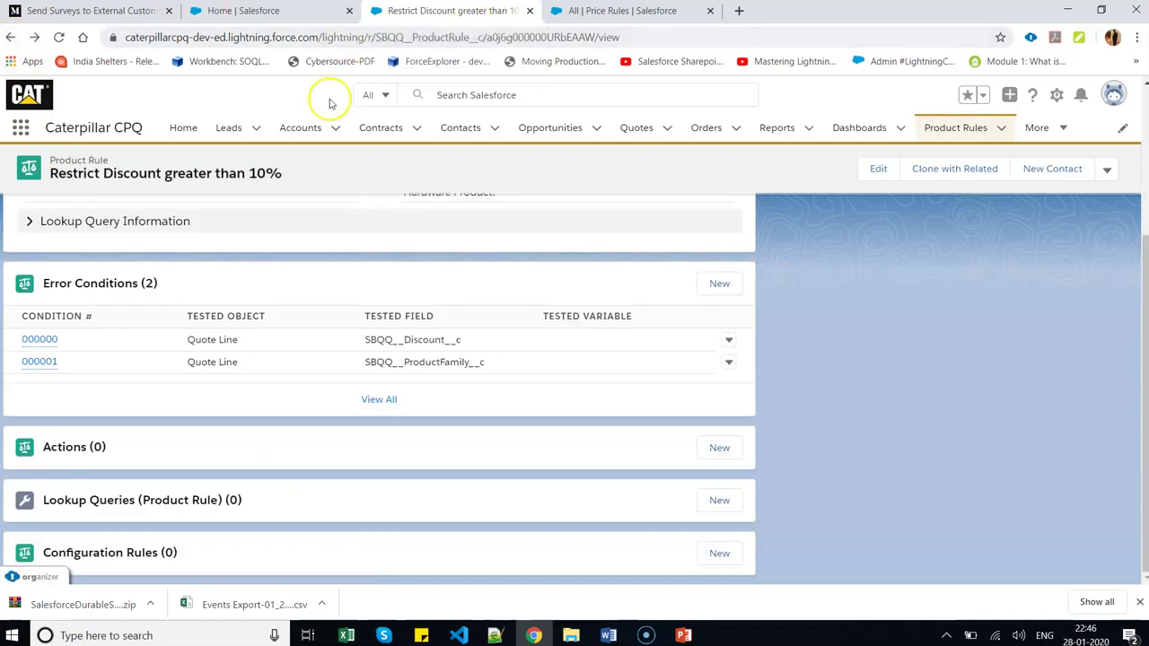
scroll(327, 219, up, 2)
scroll(326, 219, up, 1)
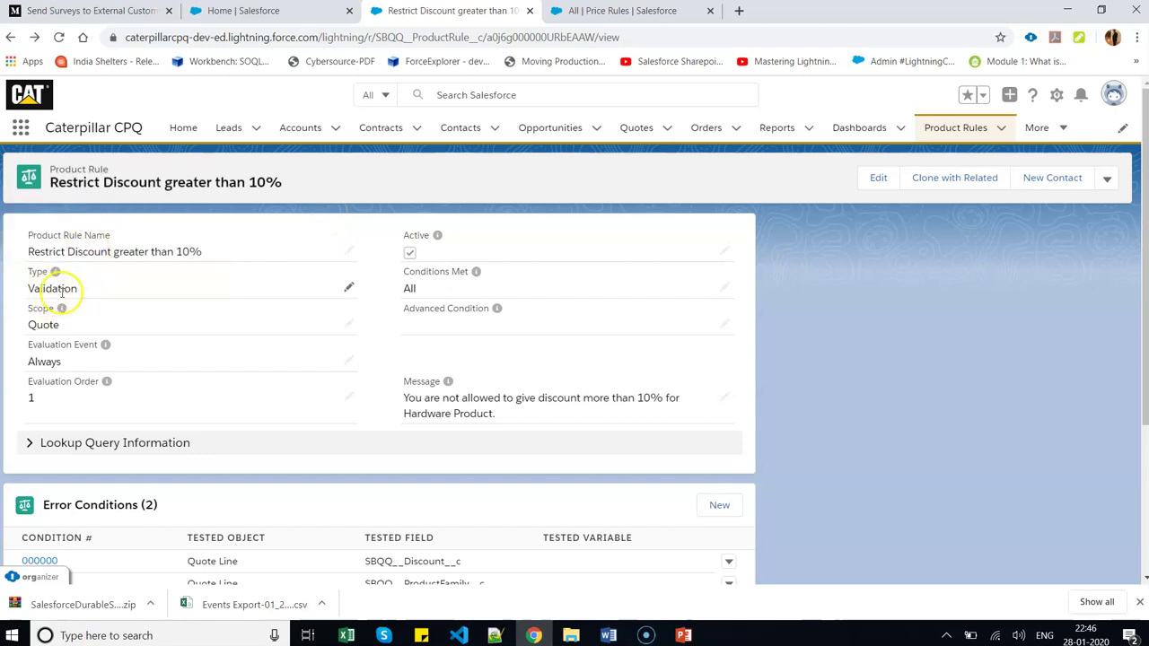
Open the quote listed among the home page's recent records and bring up its quote line editor.
click(274, 12)
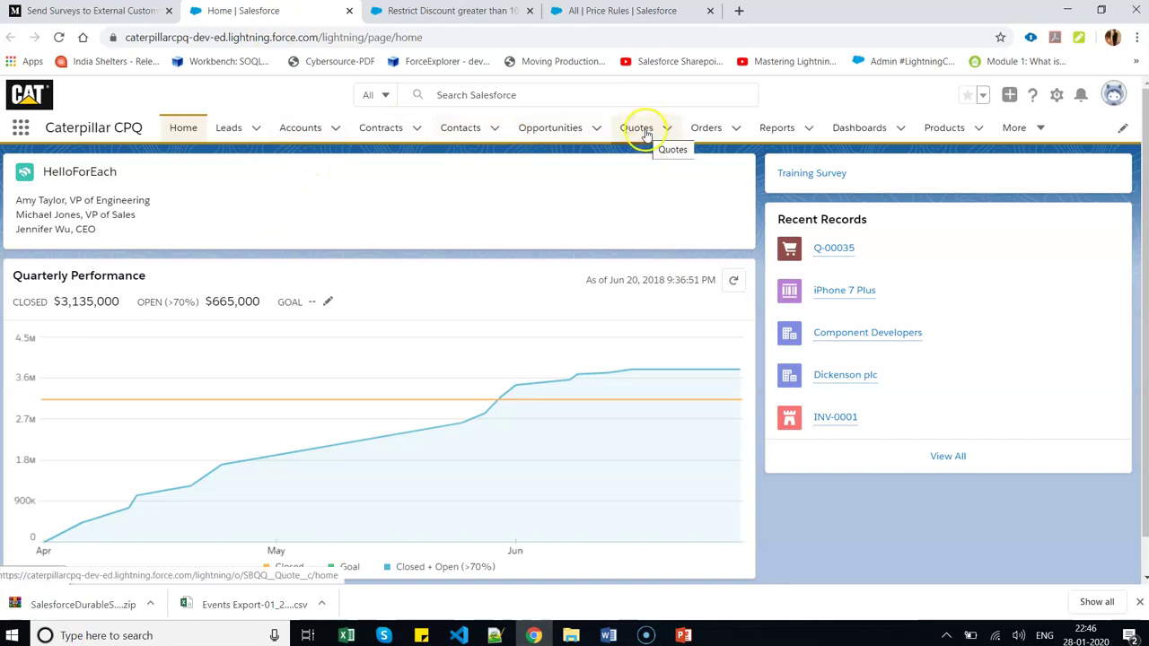
click(832, 250)
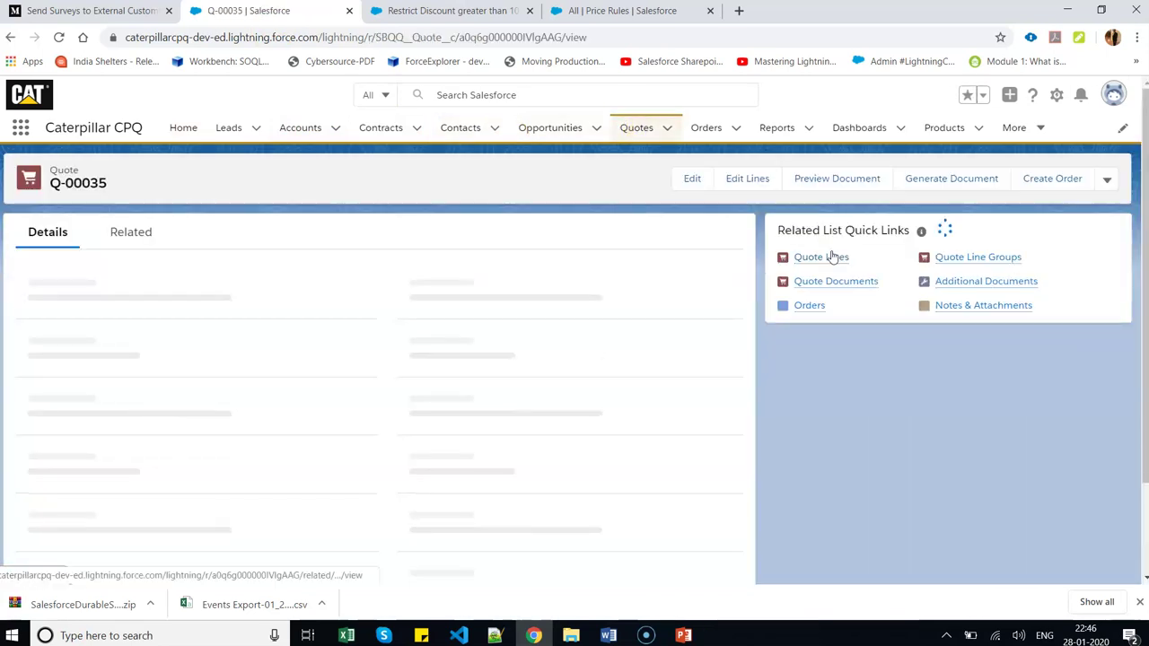
click(692, 180)
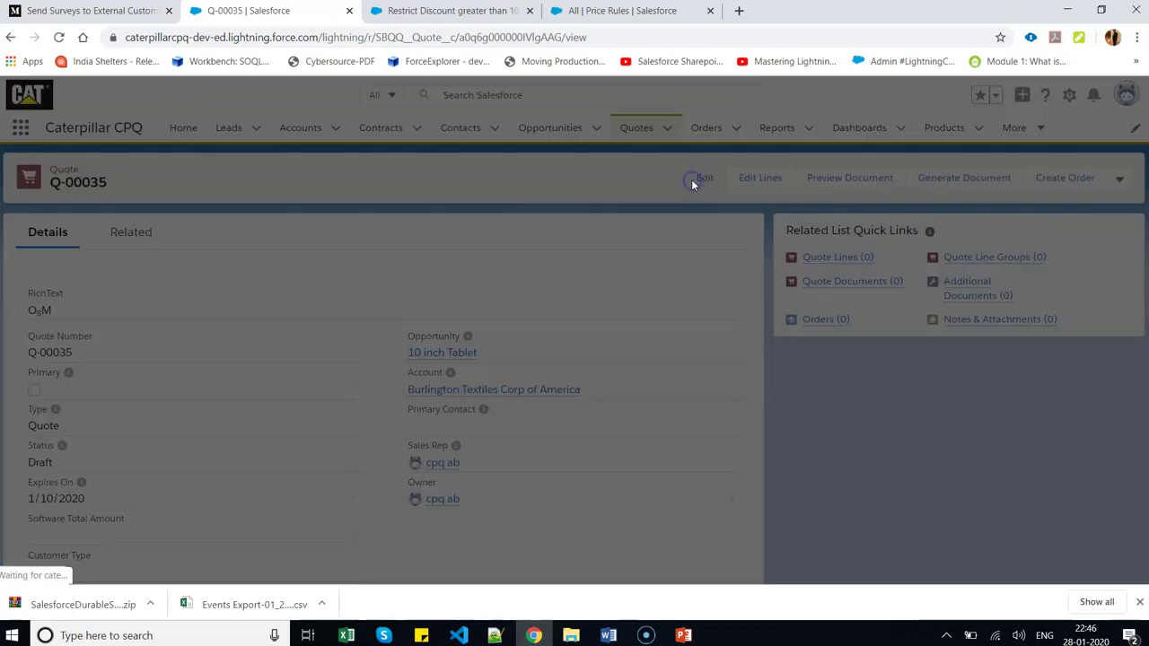
click(883, 94)
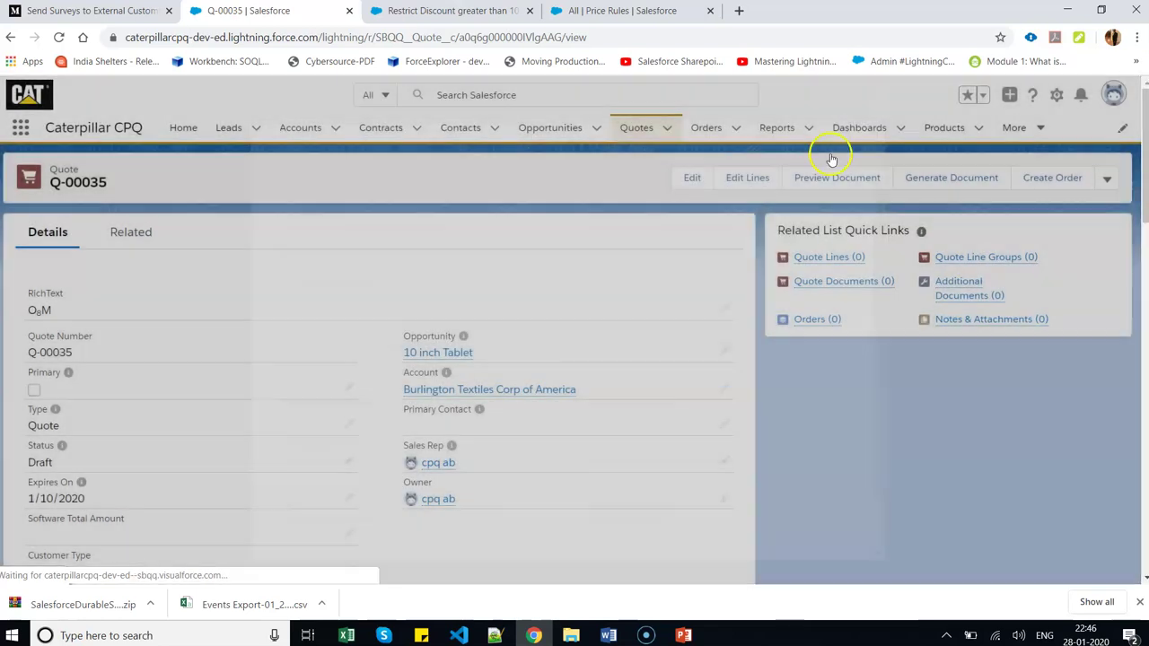
click(753, 183)
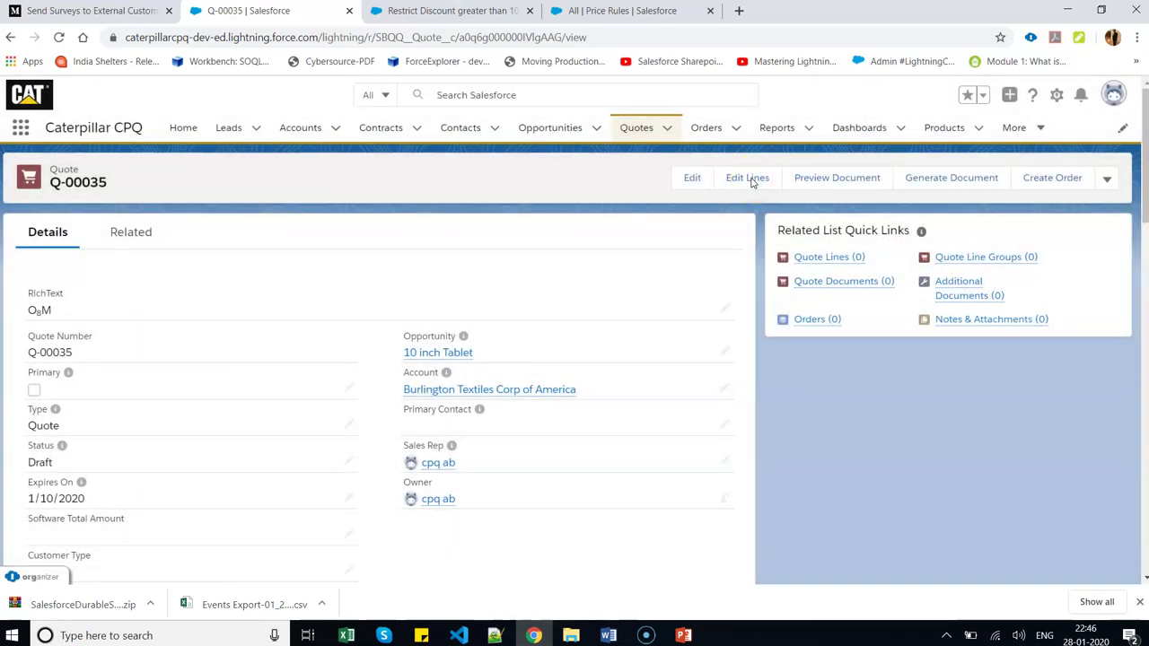
click(742, 187)
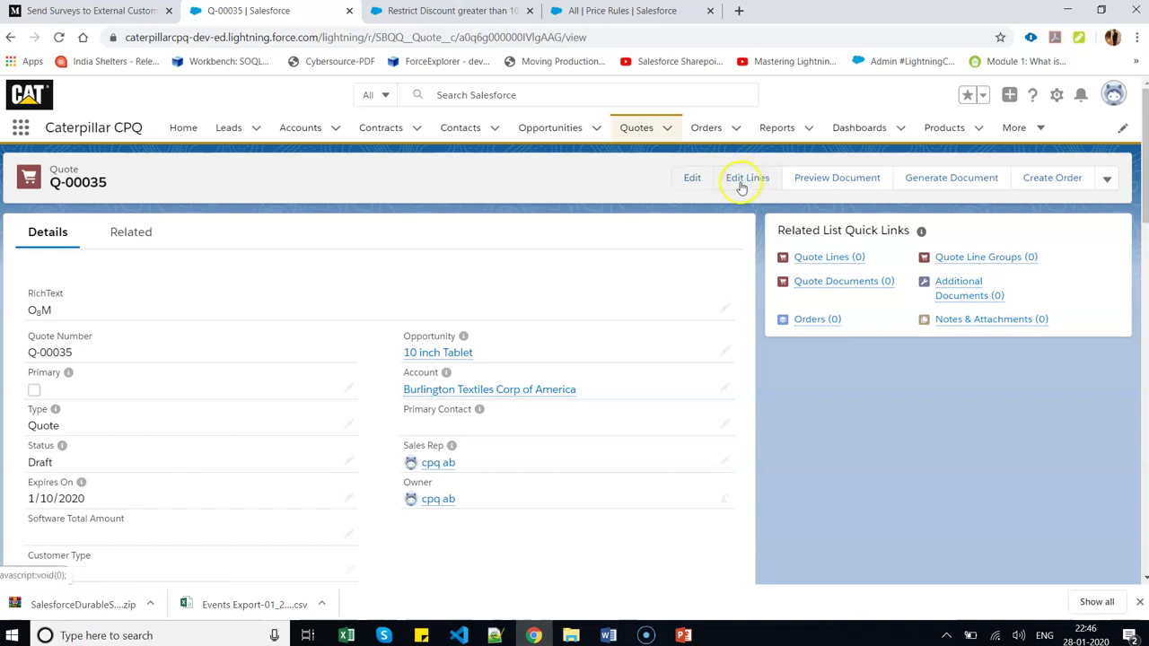
click(574, 266)
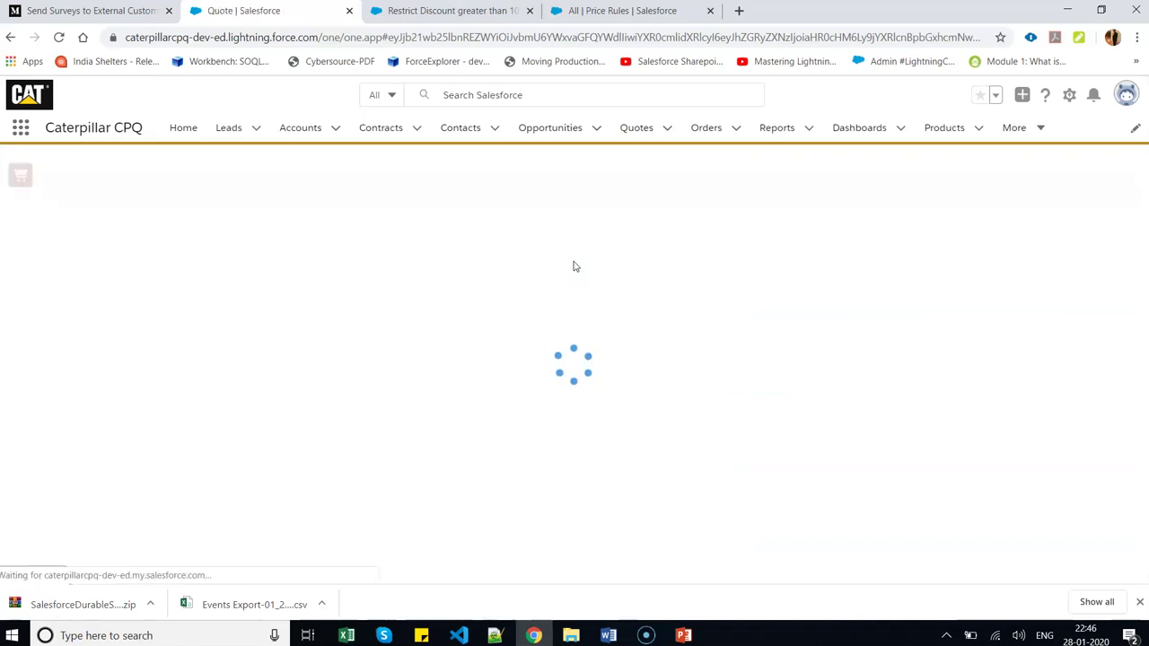
Add the Copy Binding Module hardware product to the quote, checking the example product on the PowerPoint validation slide first.
click(601, 178)
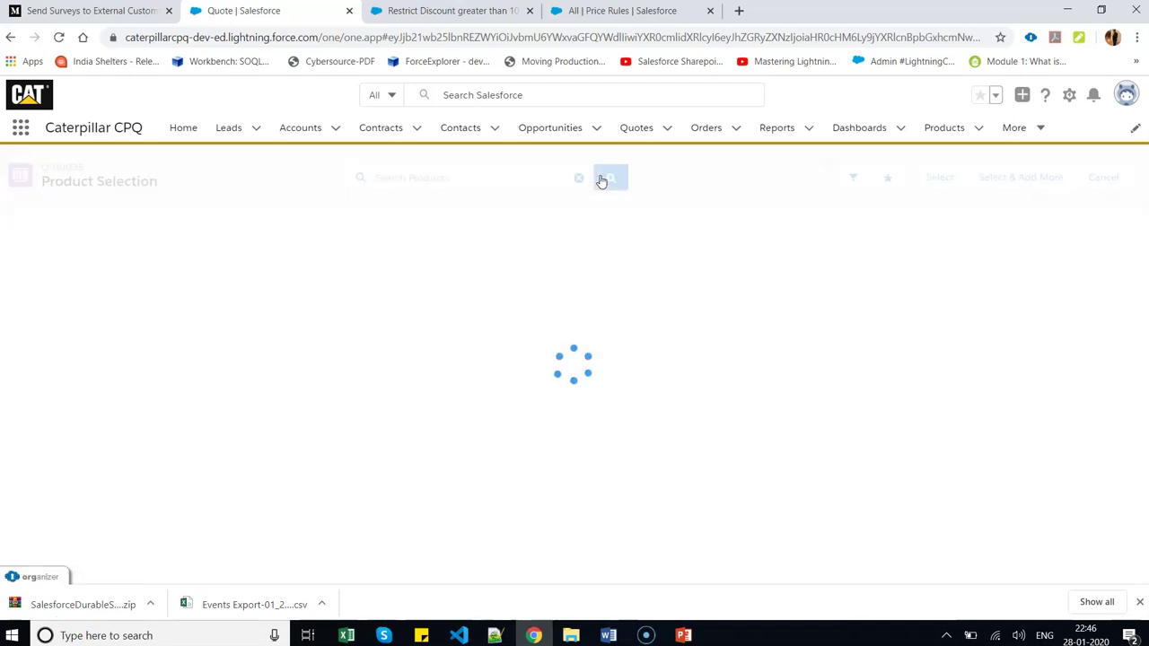
key(alt+Tab)
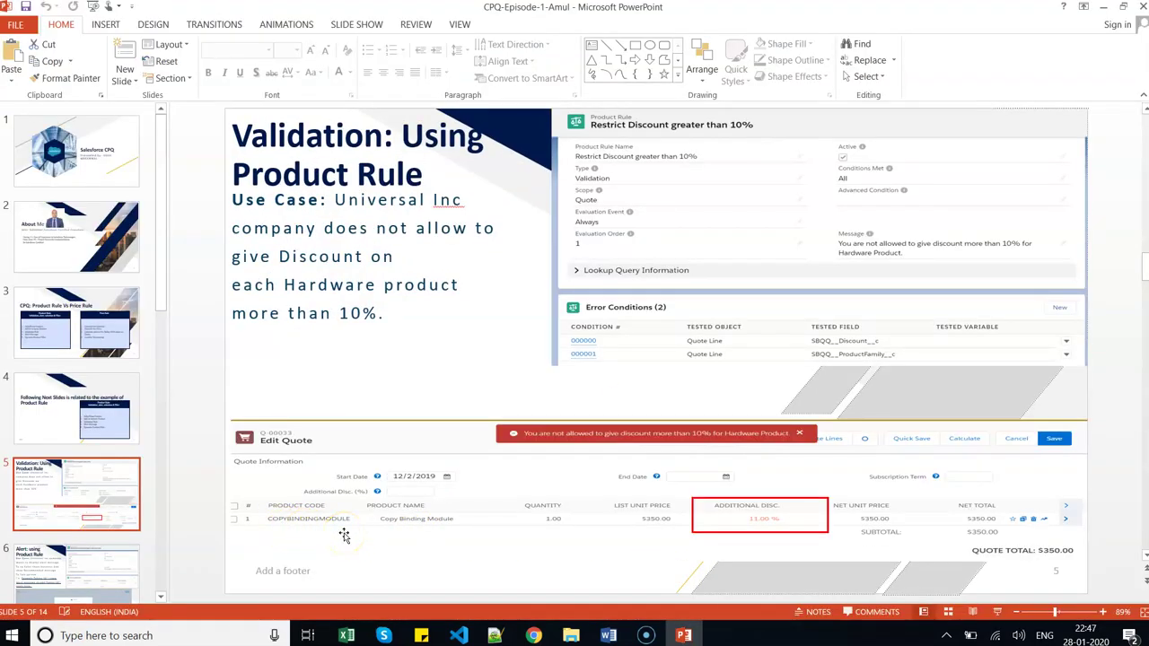
key(alt+Tab)
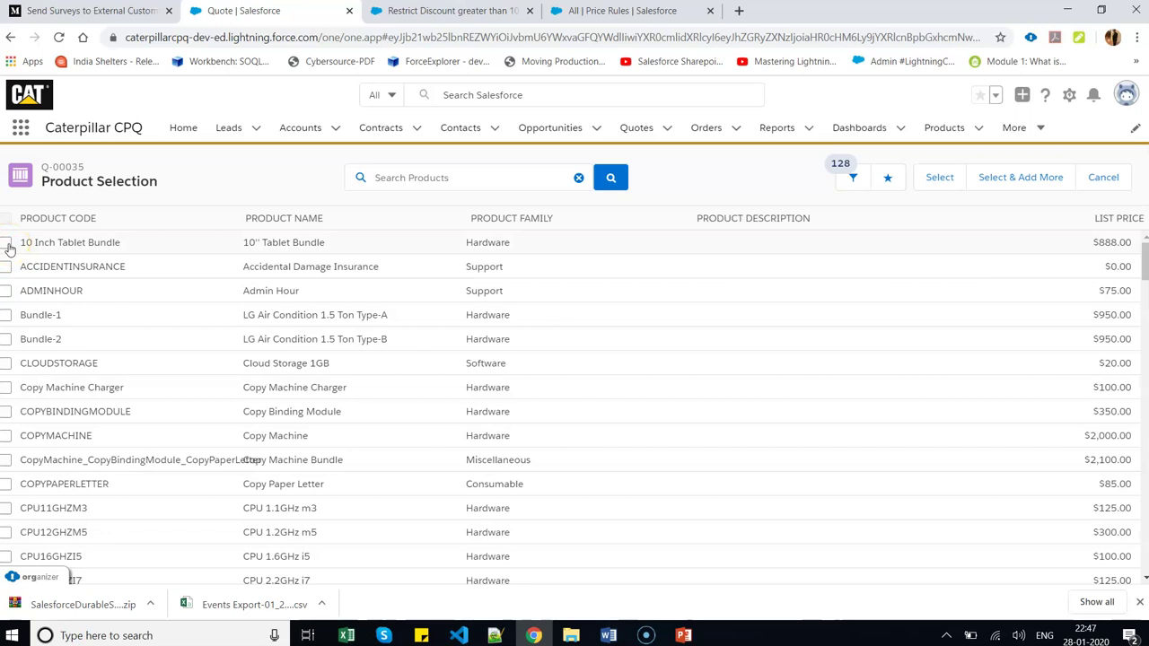
click(6, 412)
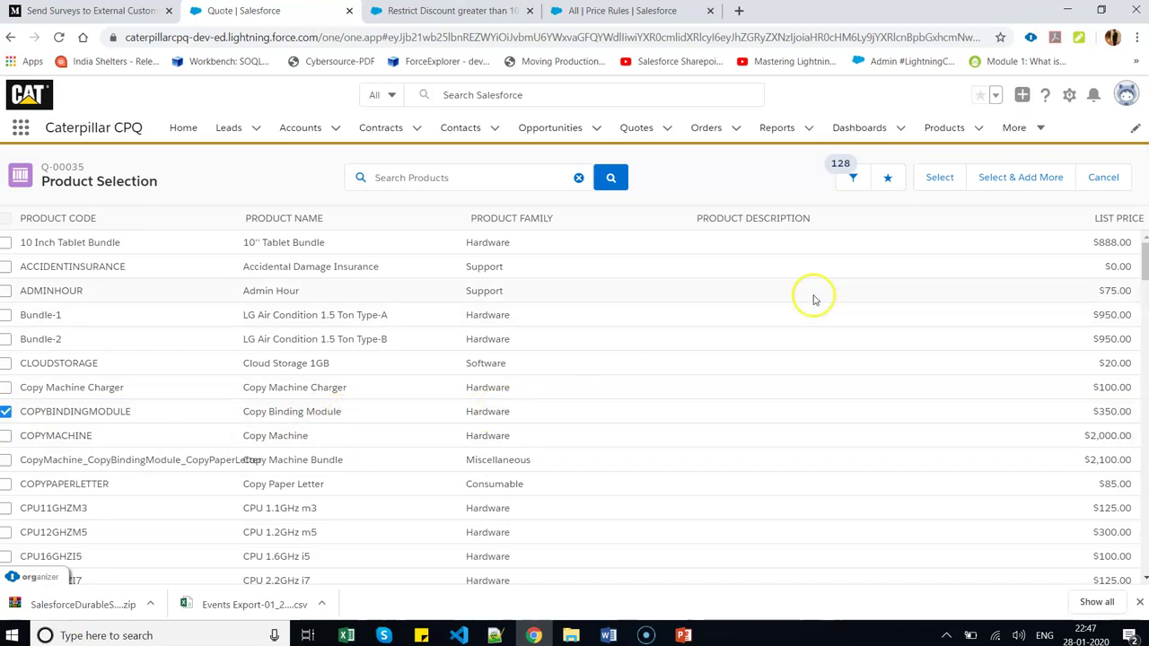
click(941, 179)
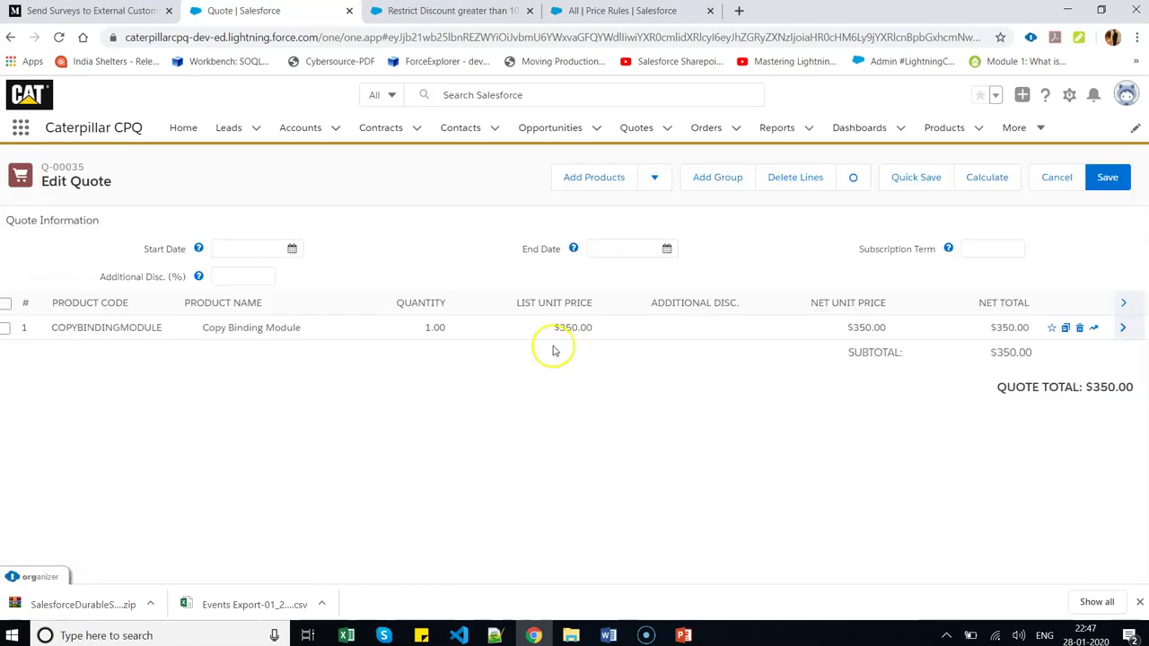
Test the validation rule by giving the Copy Binding Module line a 12% additional discount, recalculating and trying to save the quote.
click(733, 328)
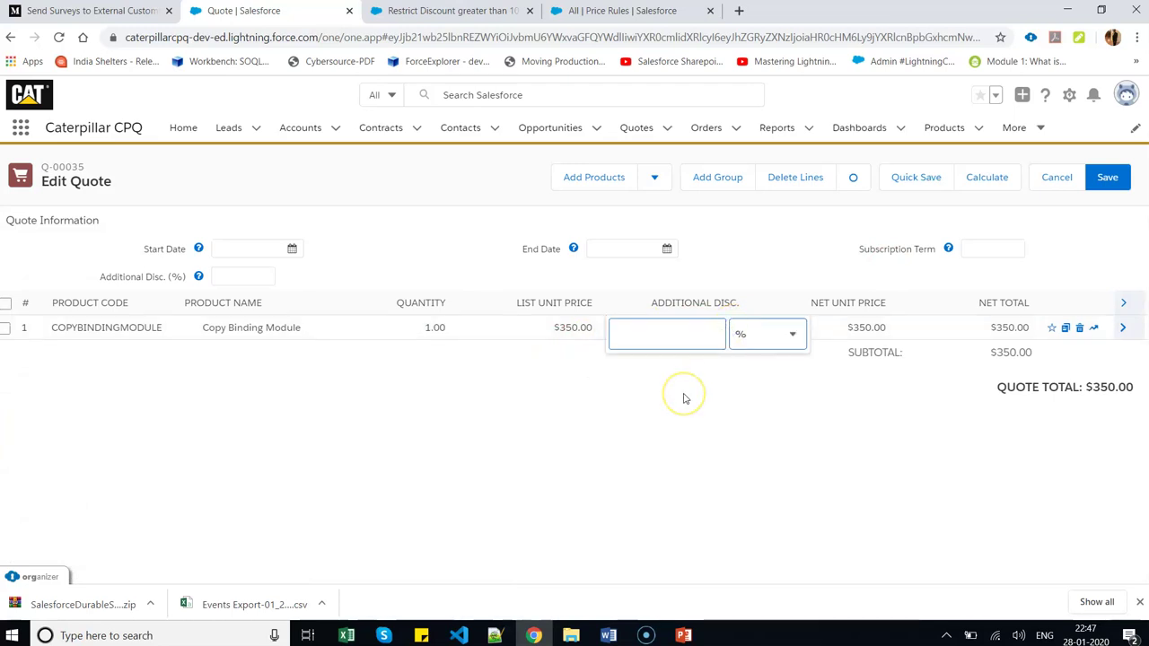
click(696, 412)
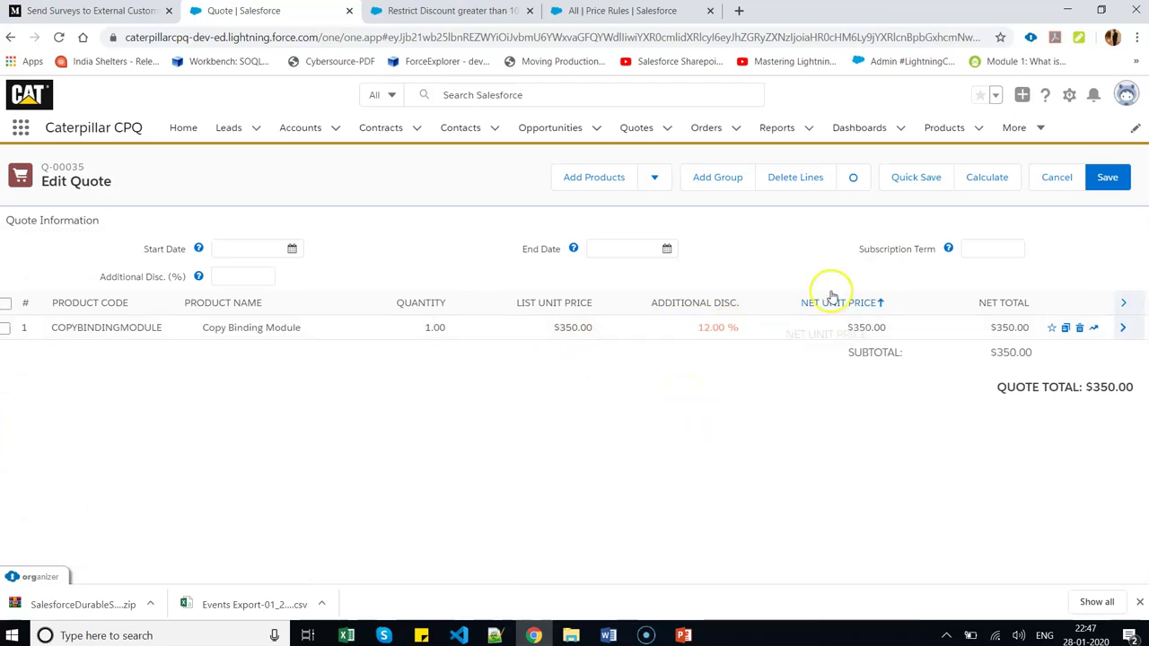
click(986, 188)
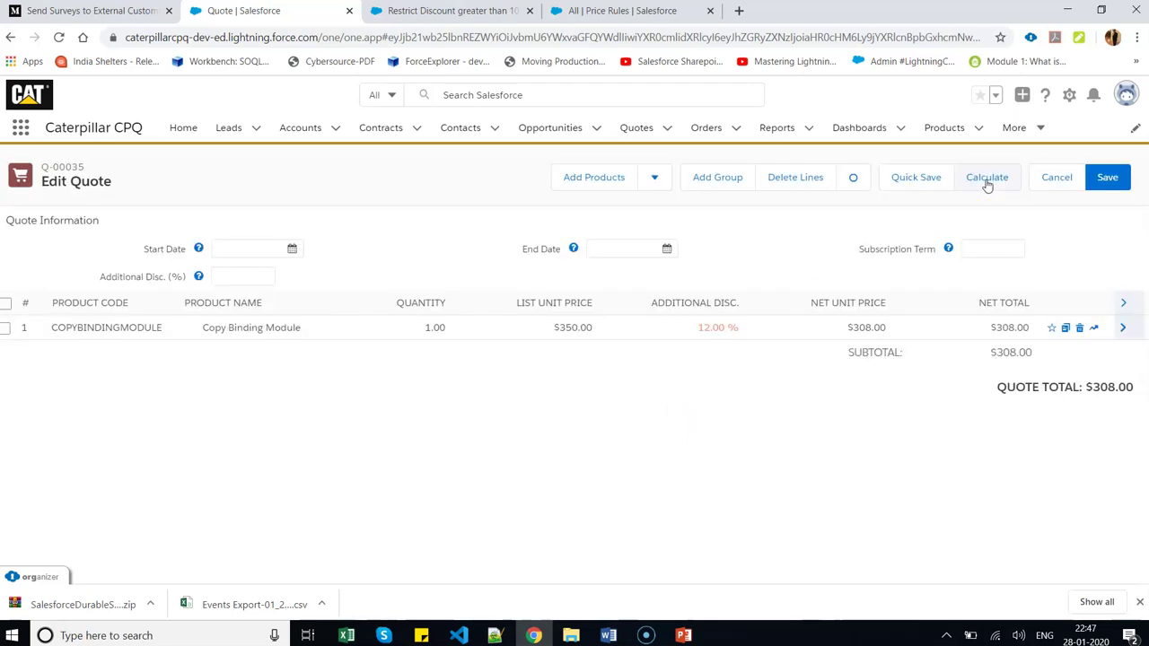
click(1105, 180)
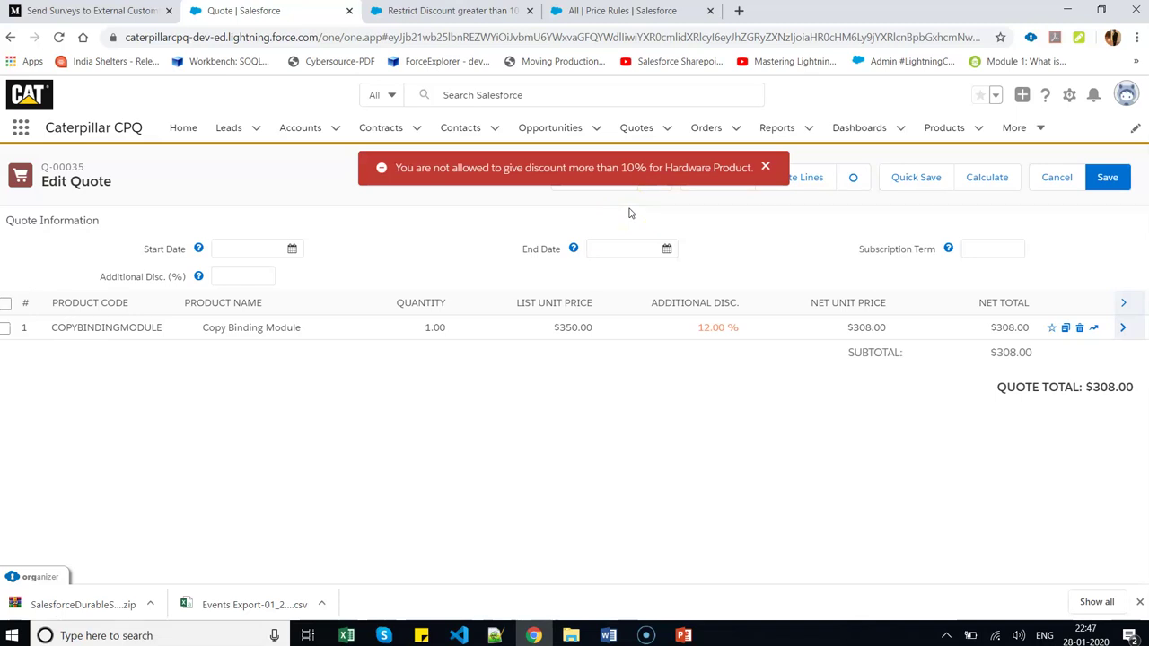
click(765, 167)
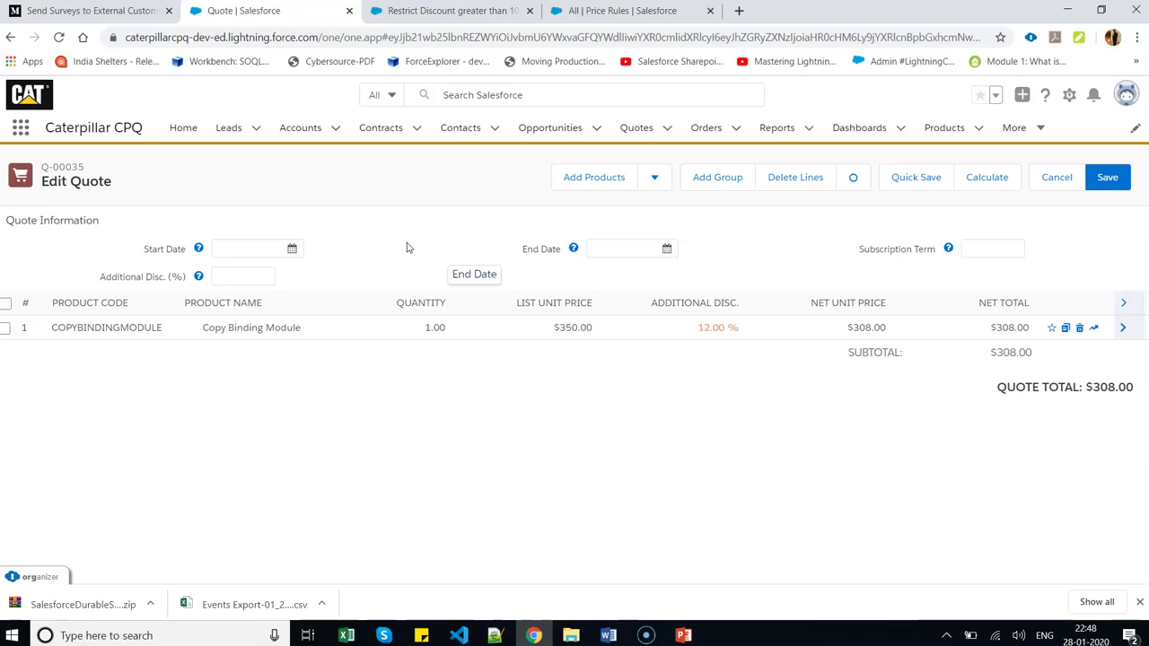
Switch to PowerPoint and show slide 6, the alert use case for product rules.
key(alt+Tab)
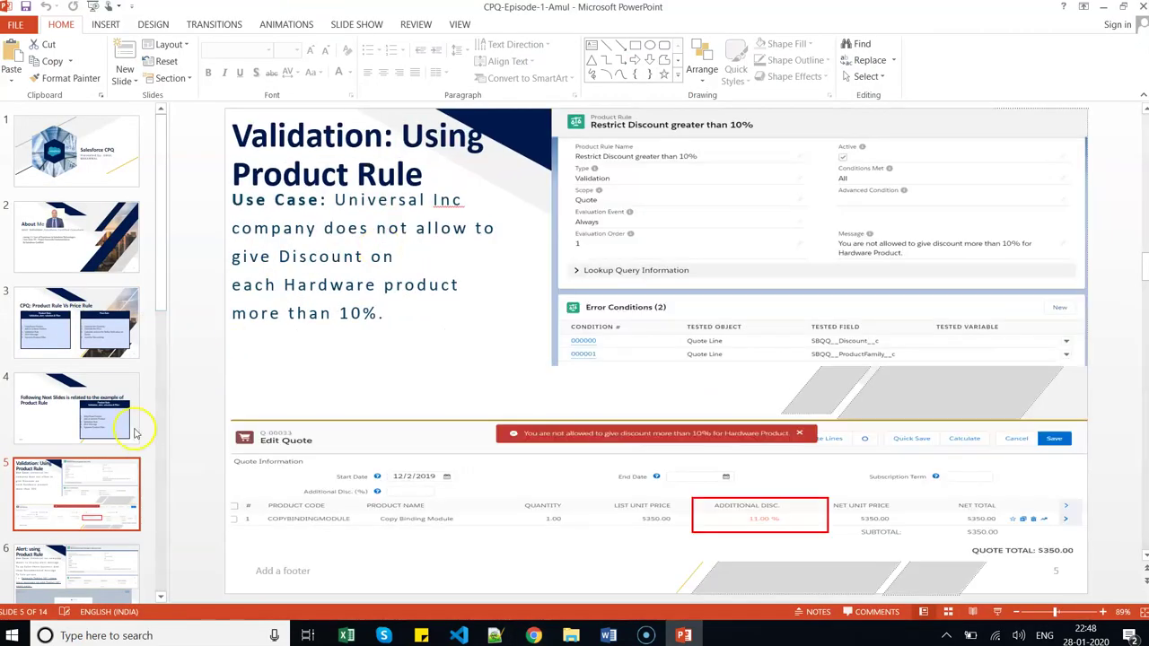
click(83, 562)
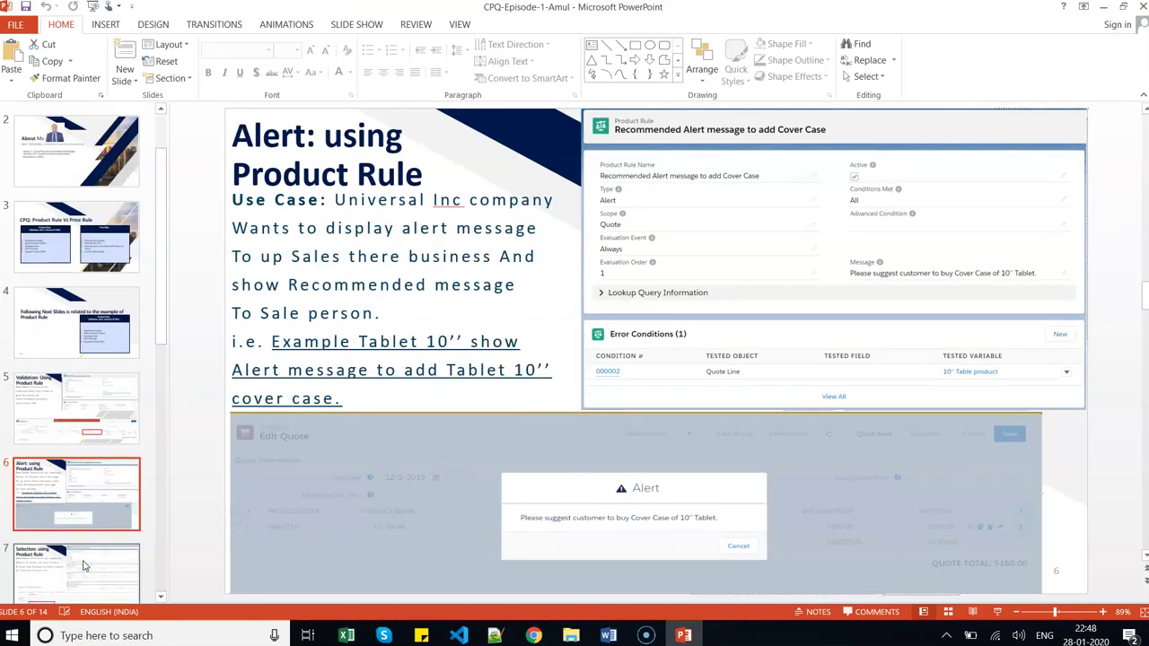
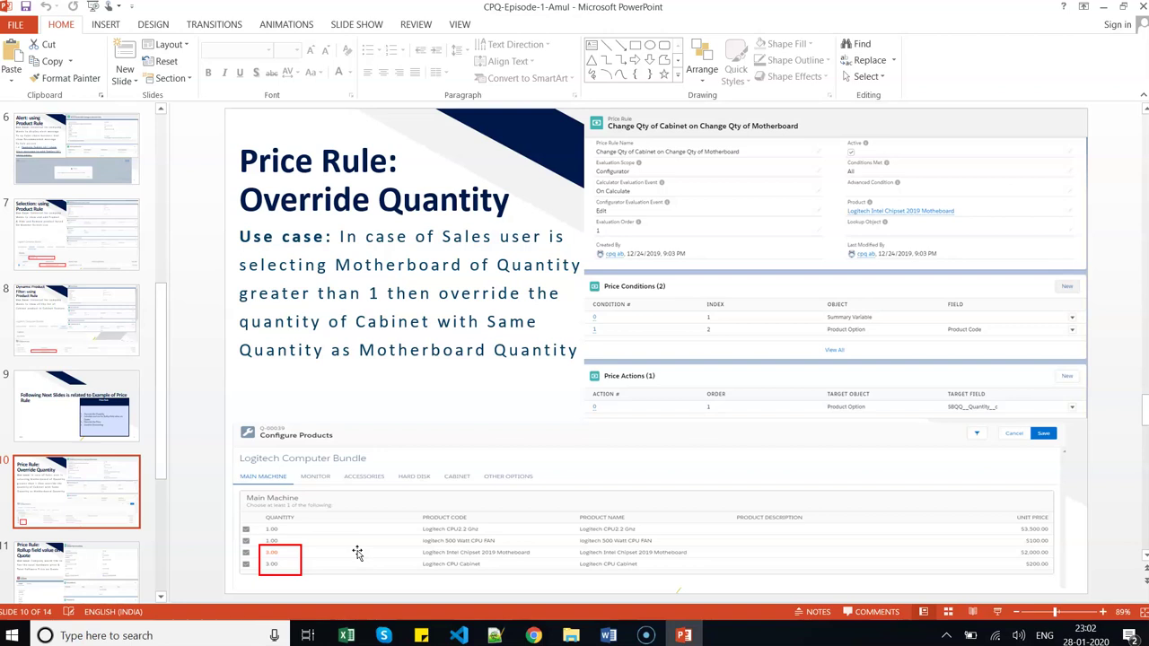
Switch back to Salesforce in Chrome and review the price rule "Change Qty of Cabinet on Change Qty of Motherboard" and its price conditions.
key(alt+Tab)
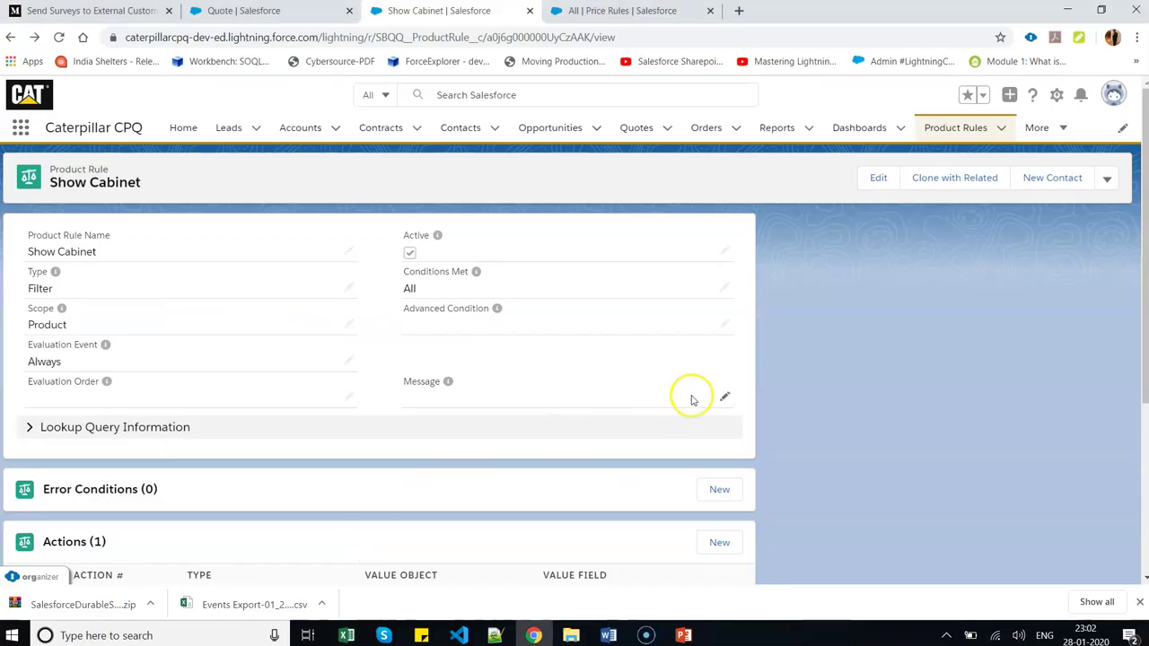
click(611, 11)
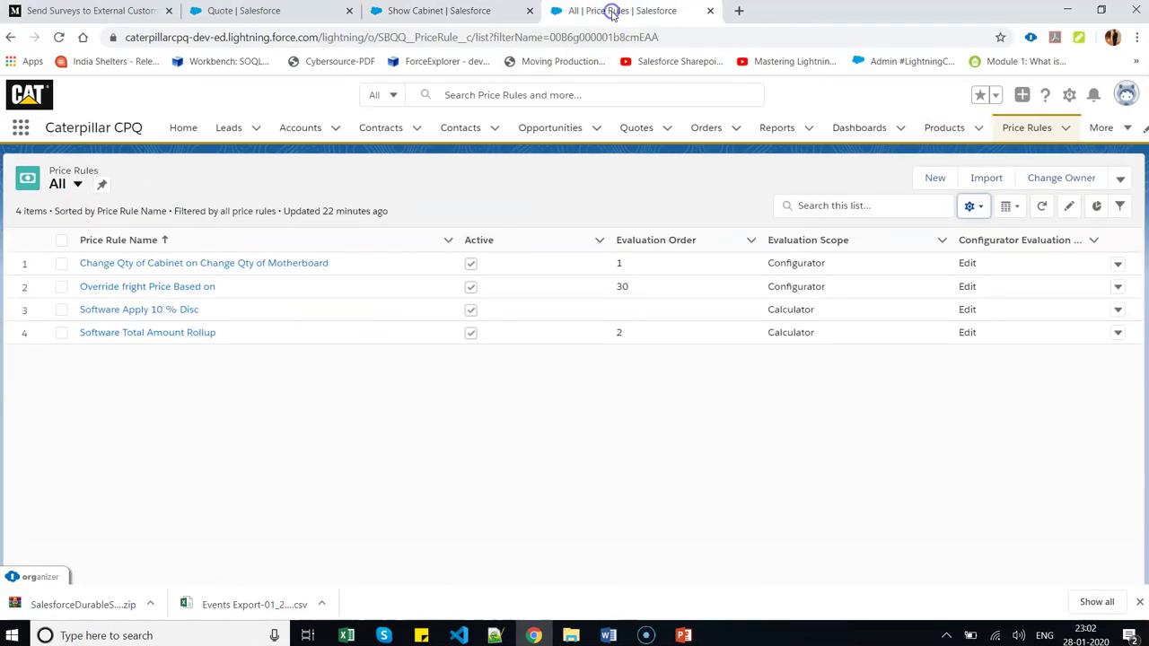
click(195, 266)
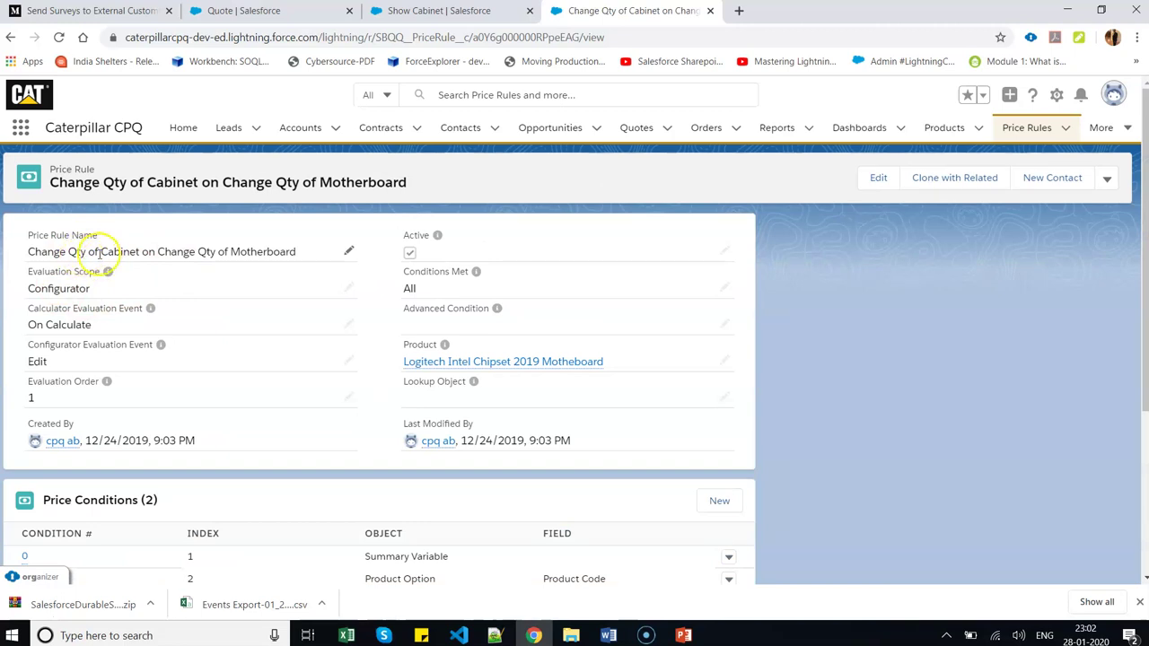
scroll(166, 369, down, 1)
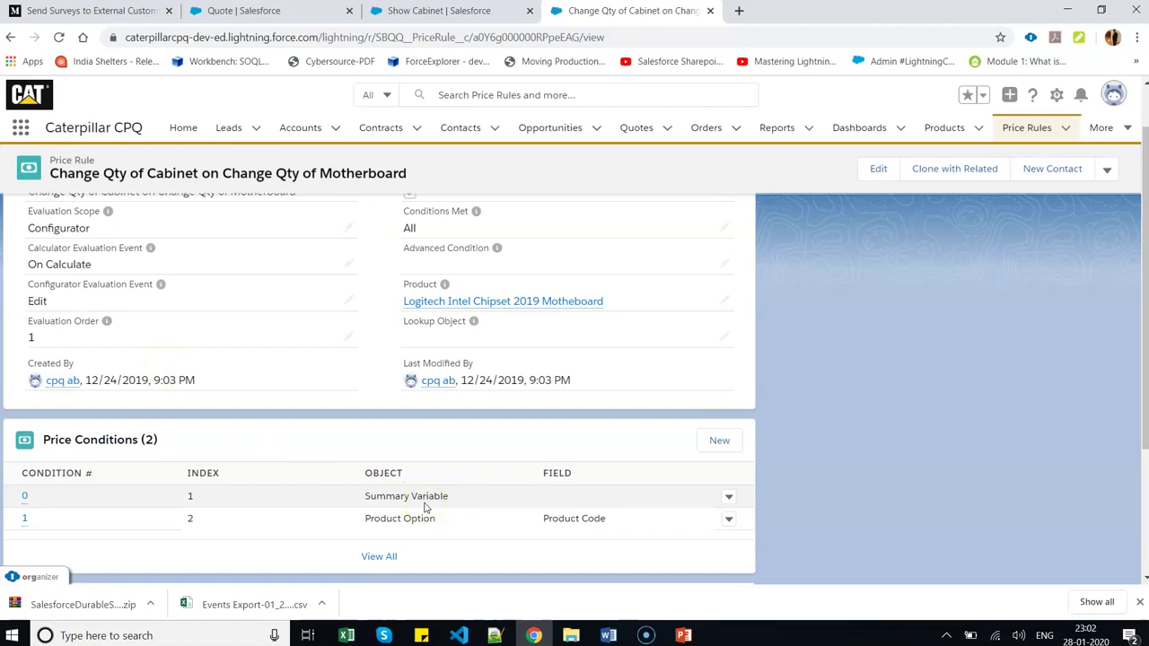
Review the tested variable and filter settings of the rule's Summary Variable price condition, and return to the price rule.
scroll(426, 508, down, 1)
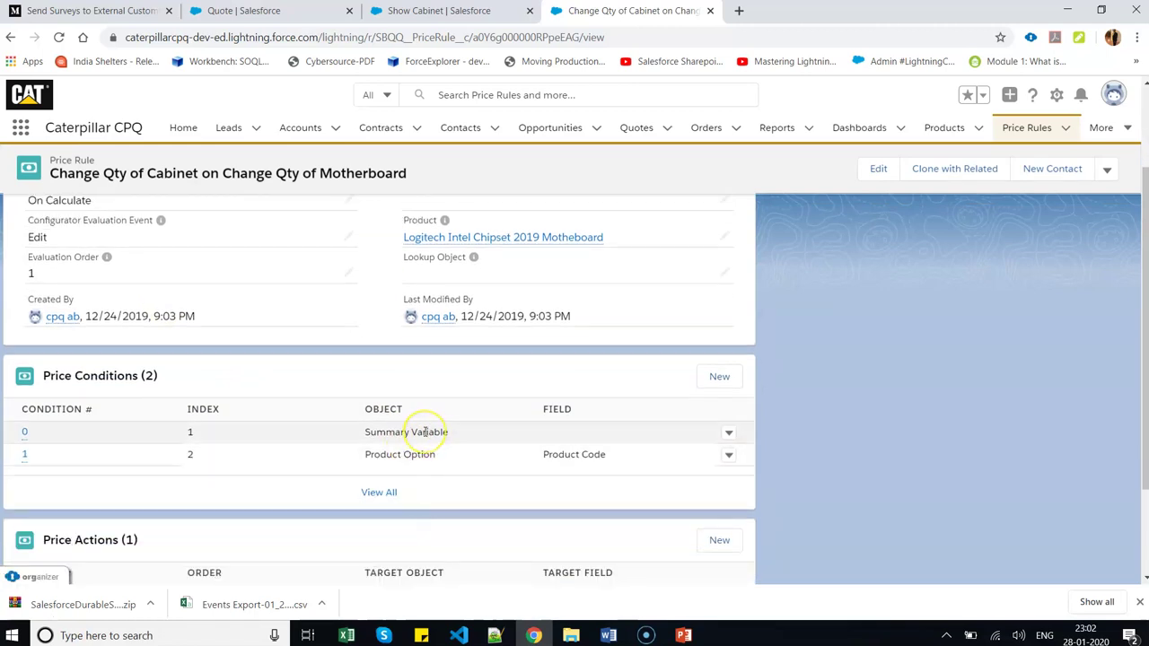
click(24, 433)
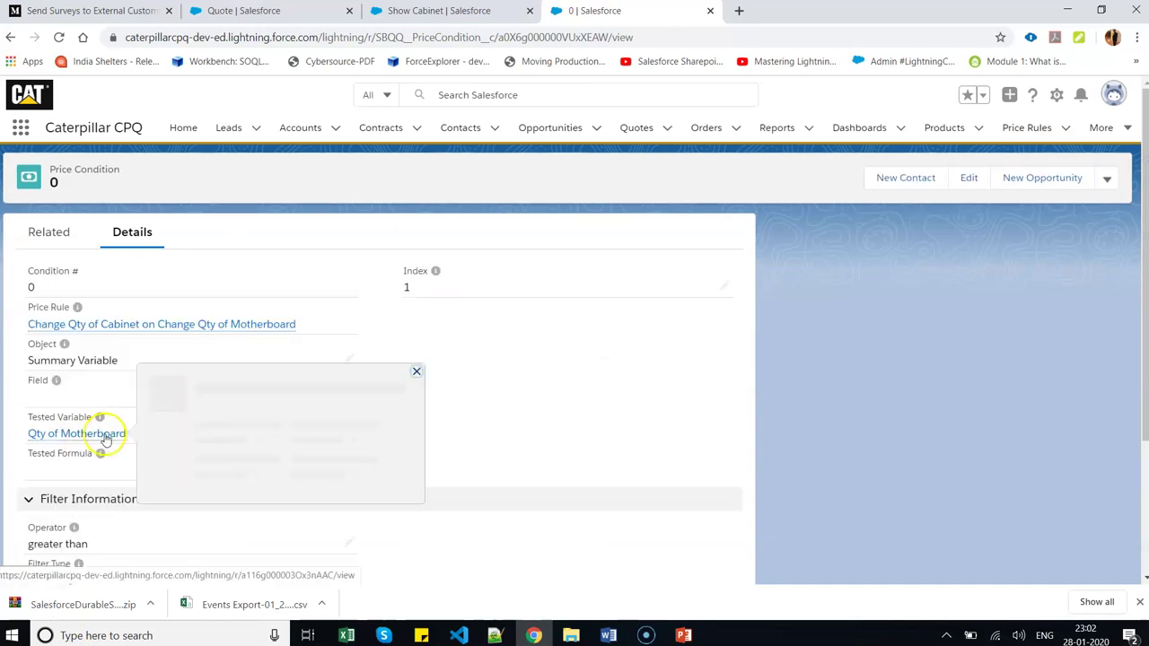
scroll(108, 437, down, 2)
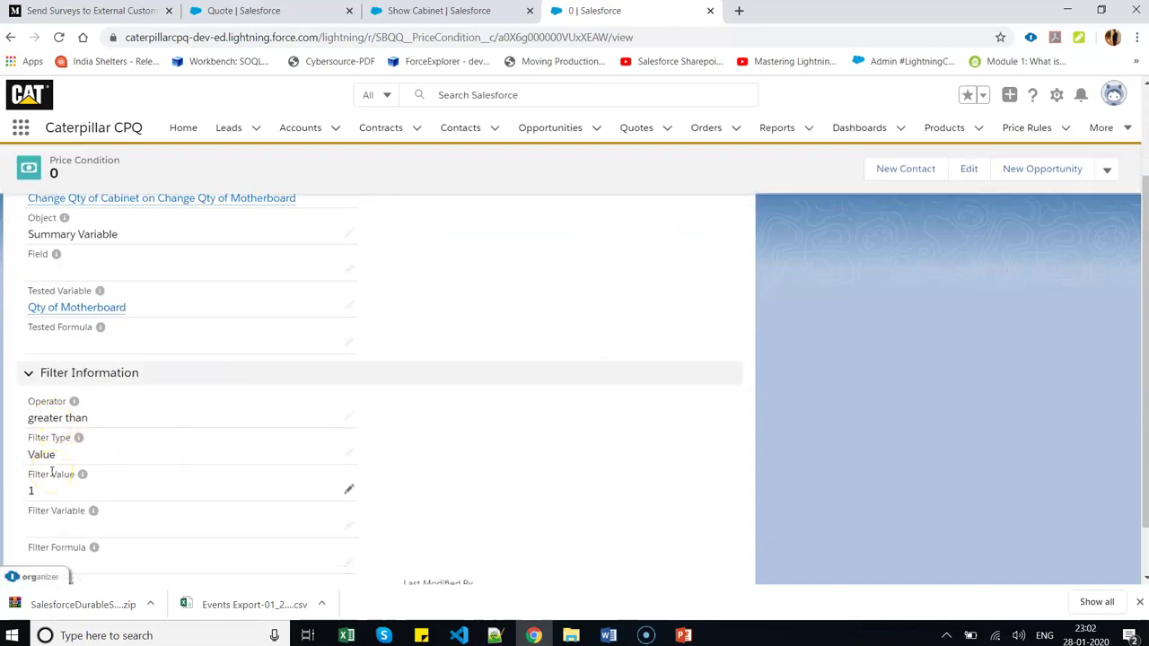
scroll(51, 473, up, 1)
click(10, 37)
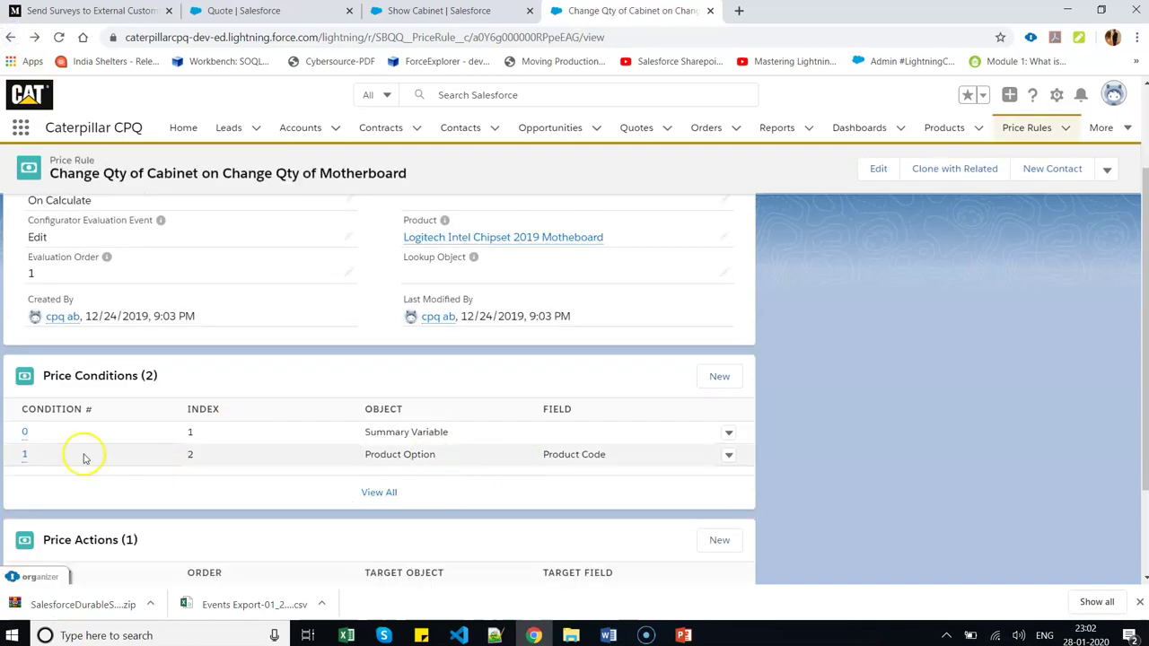
Review the field and filter settings of the rule's Product Option price condition, and return to the price rule.
click(25, 454)
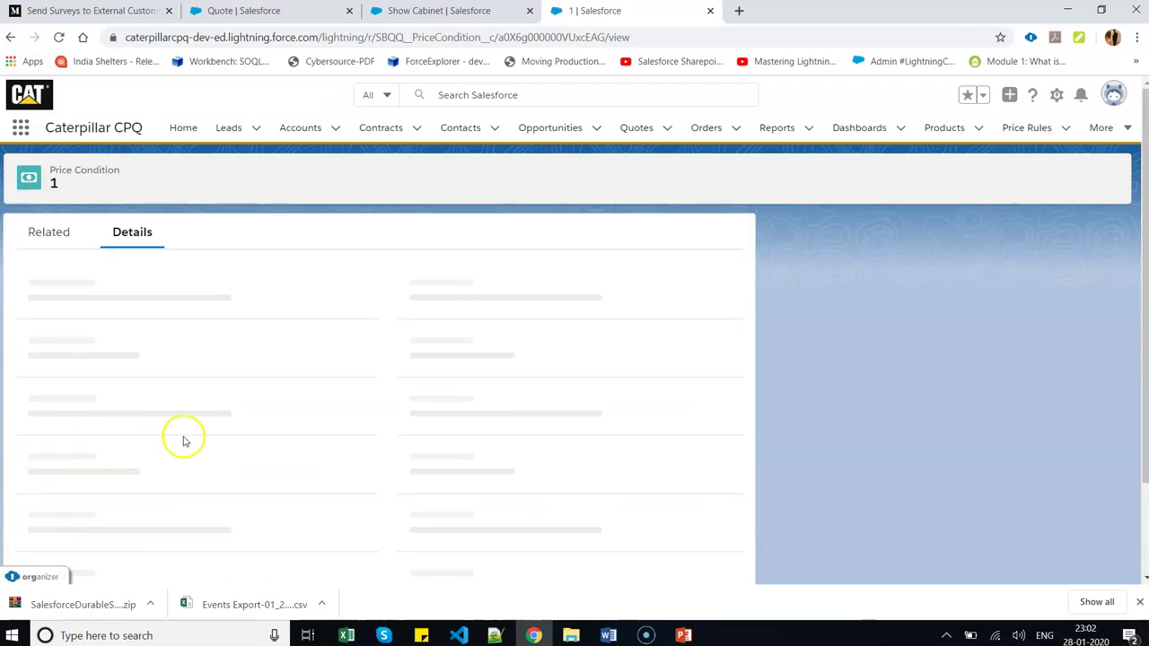
scroll(170, 431, down, 1)
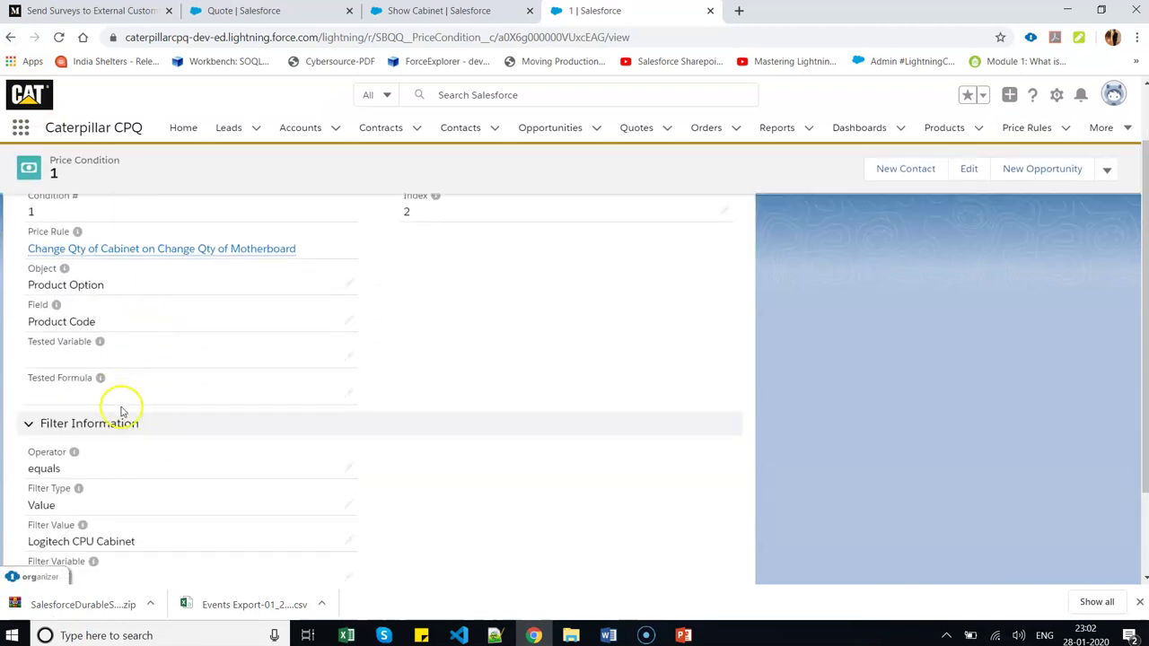
scroll(121, 411, down, 1)
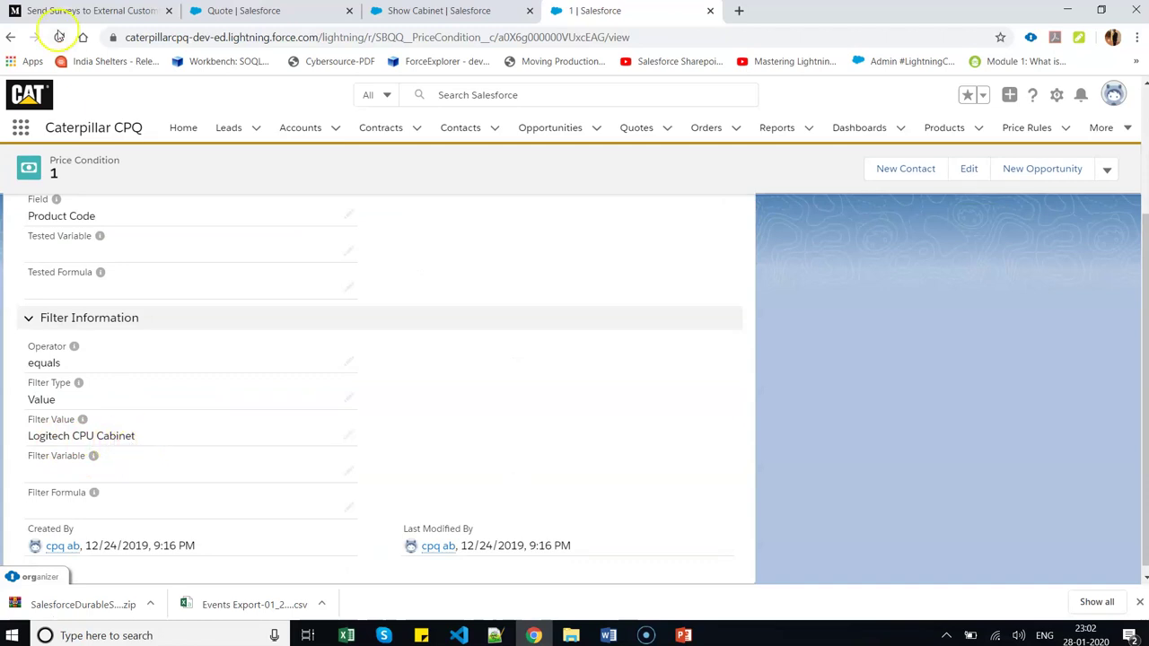
click(11, 37)
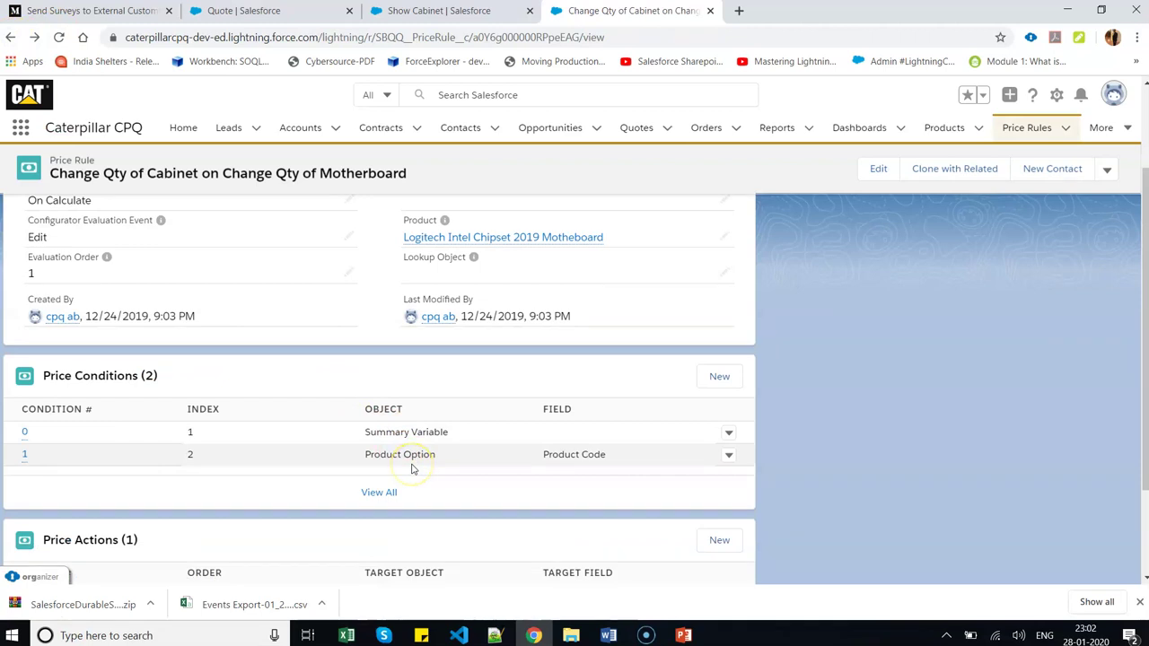
Examine the rule's price action targeting SBQQ__Quantity__c, including its source variable, and return to the price rule.
scroll(411, 467, down, 1)
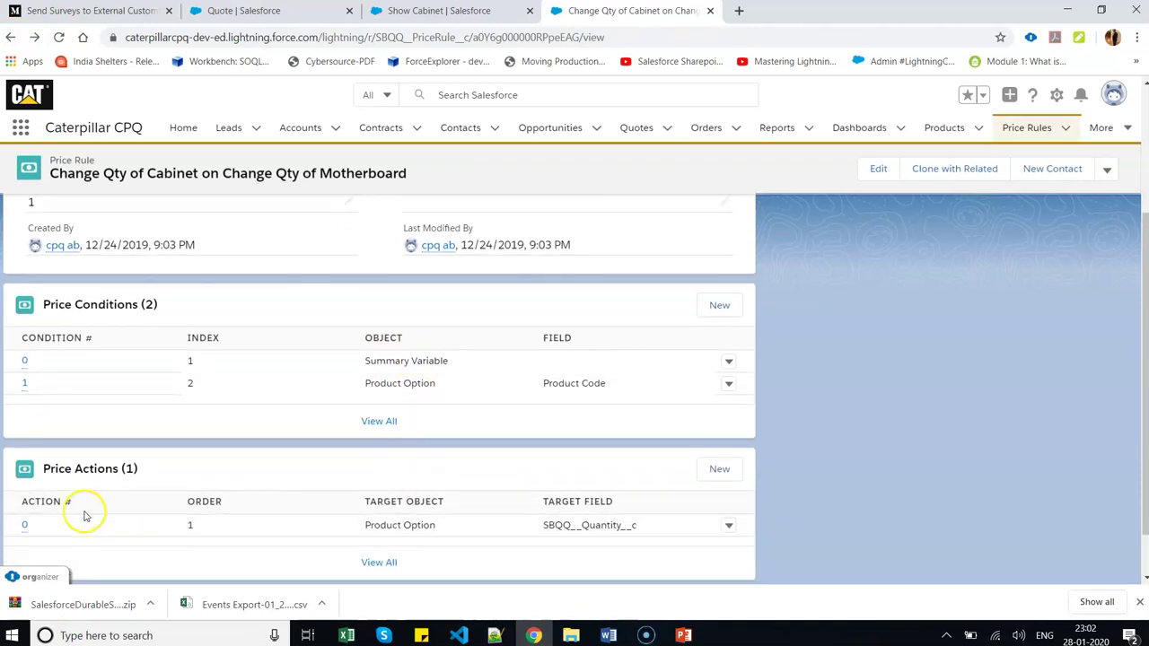
scroll(97, 494, up, 3)
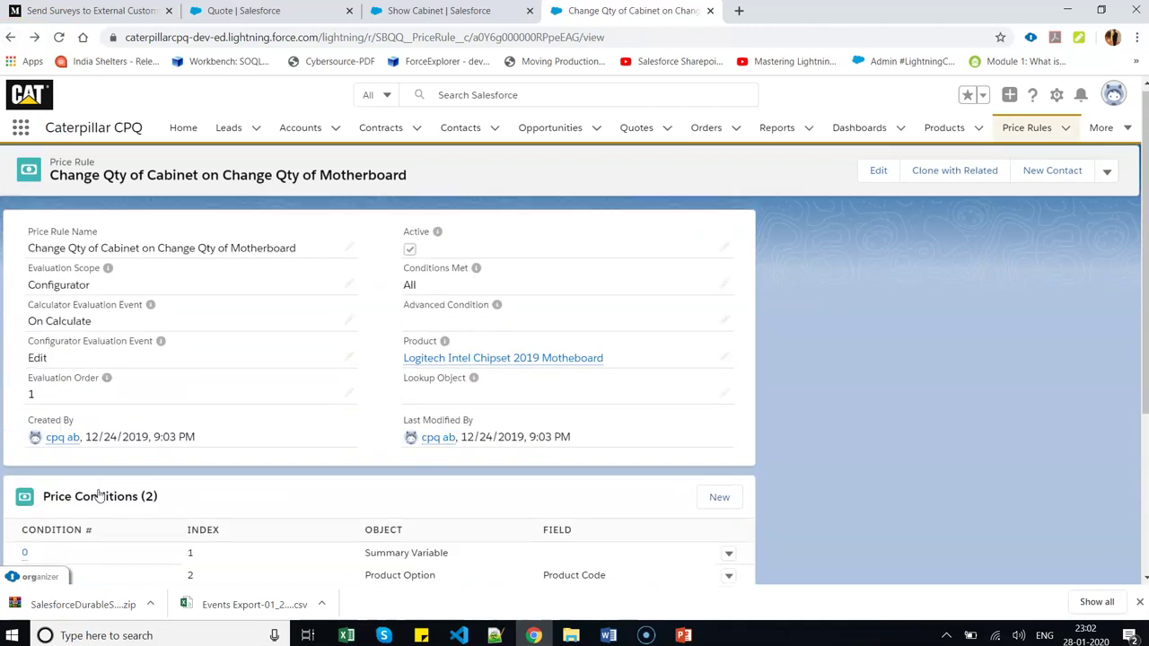
scroll(169, 310, down, 1)
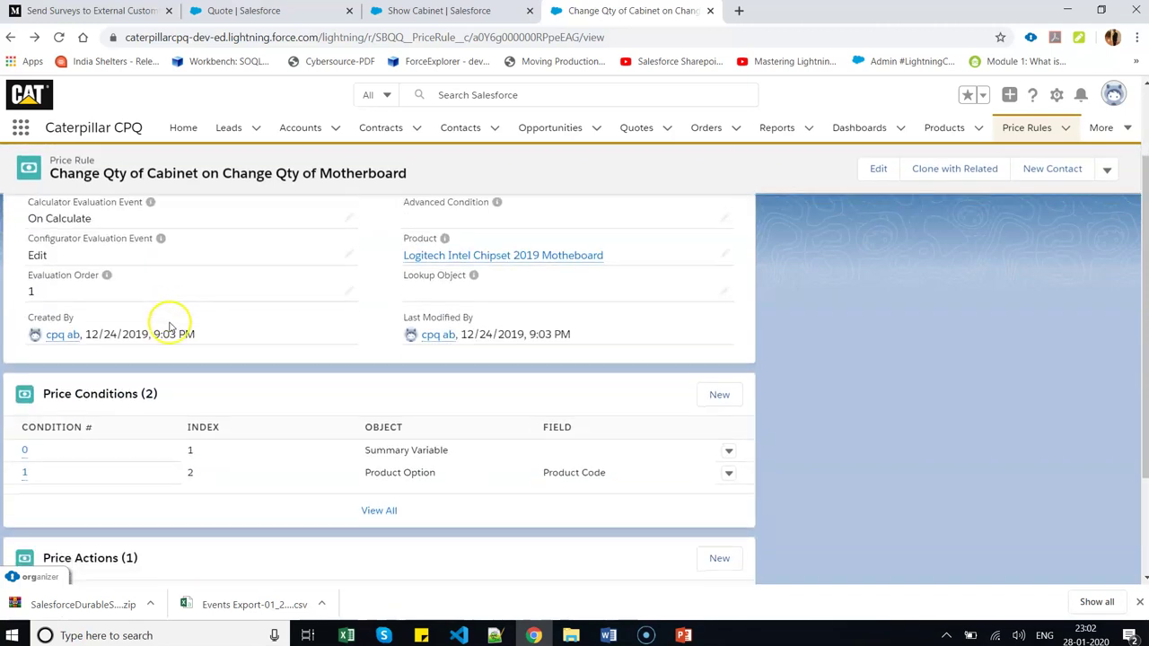
scroll(154, 439, down, 2)
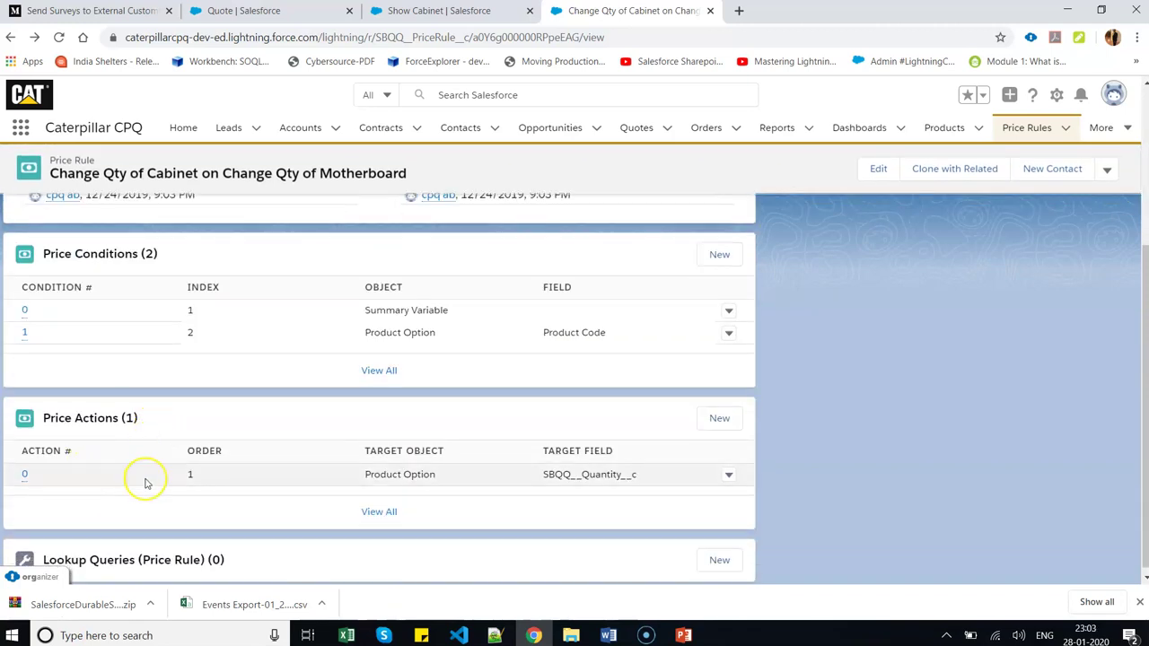
scroll(145, 484, down, 1)
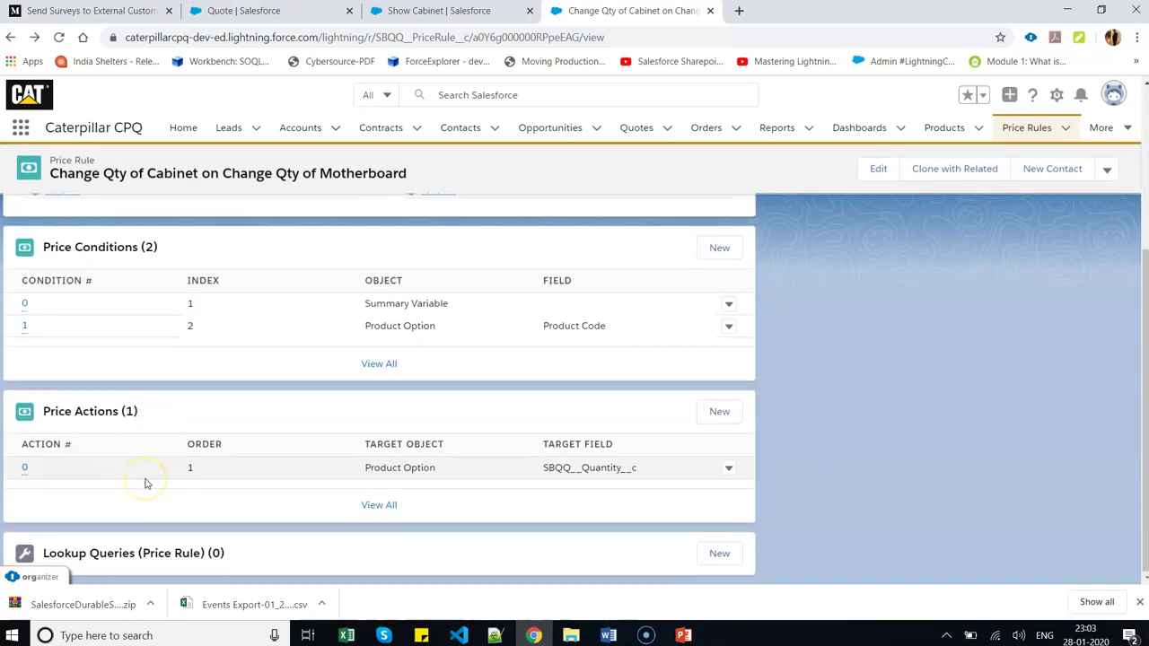
click(25, 468)
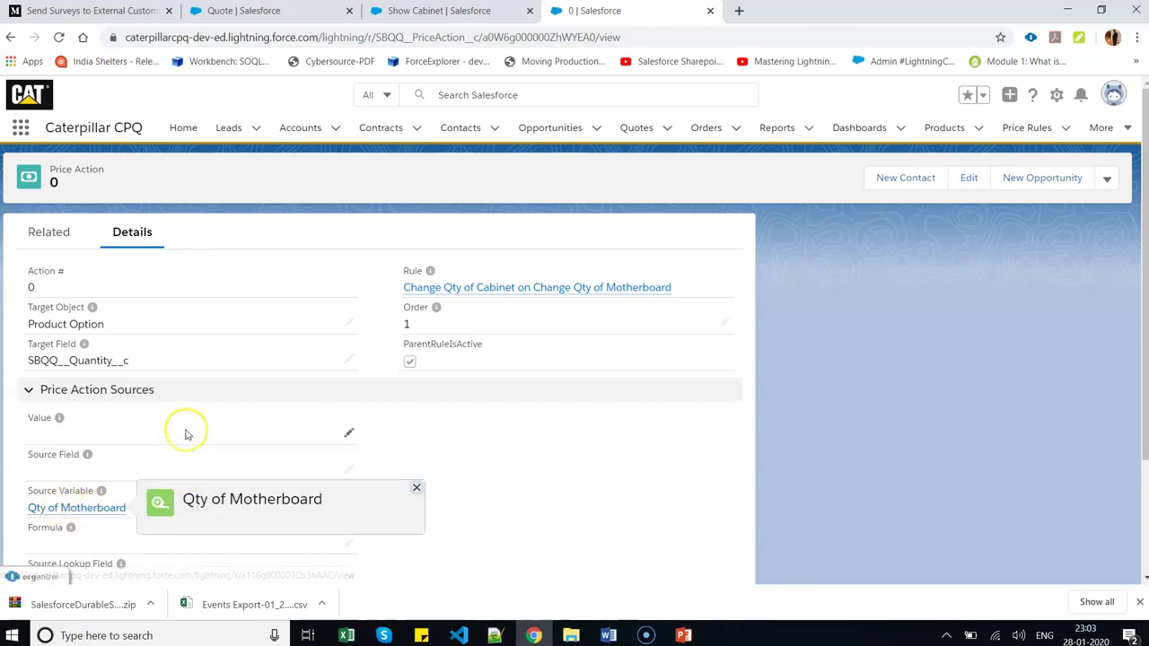
scroll(186, 435, down, 1)
scroll(186, 435, down, 1)
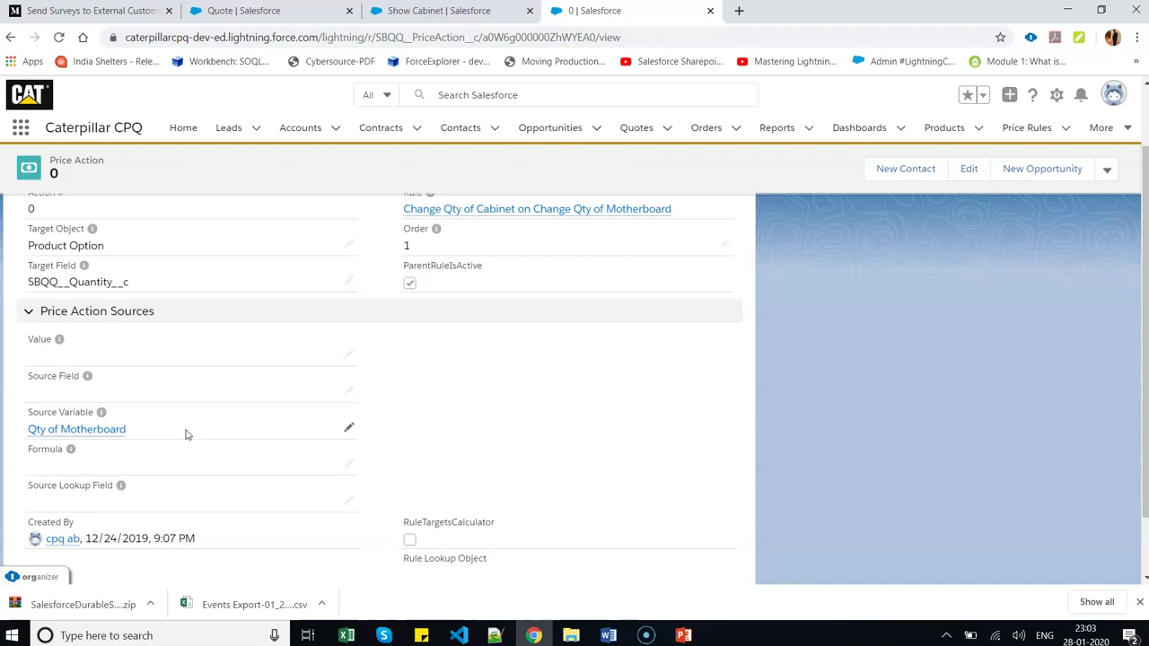
mouse_move(94, 439)
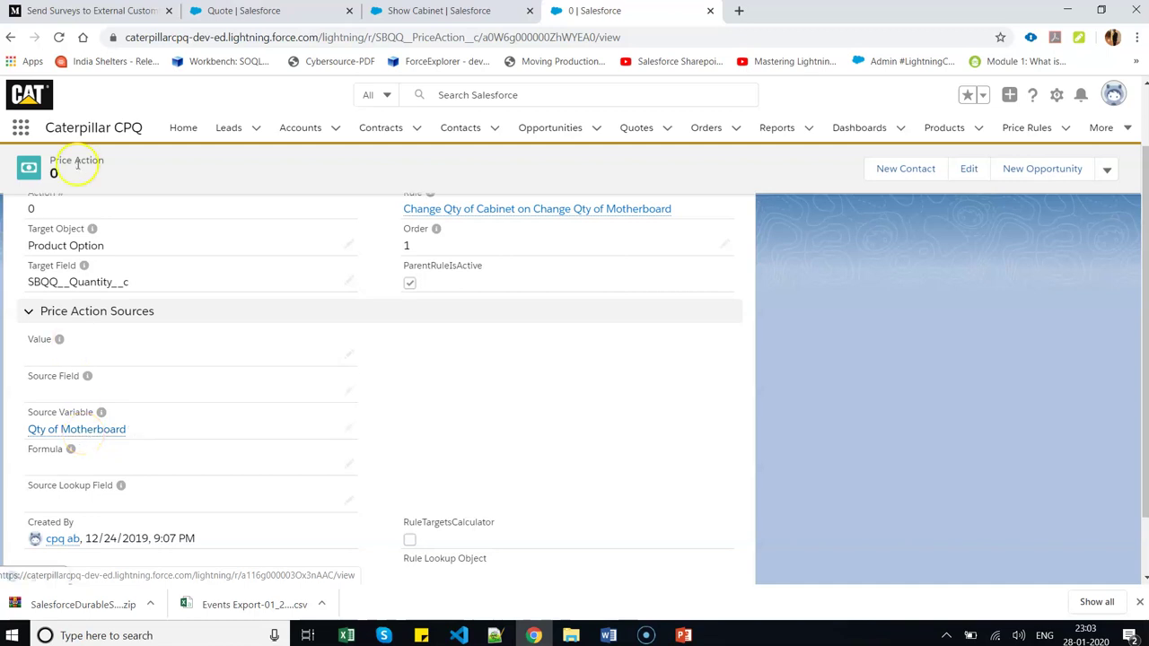
click(11, 38)
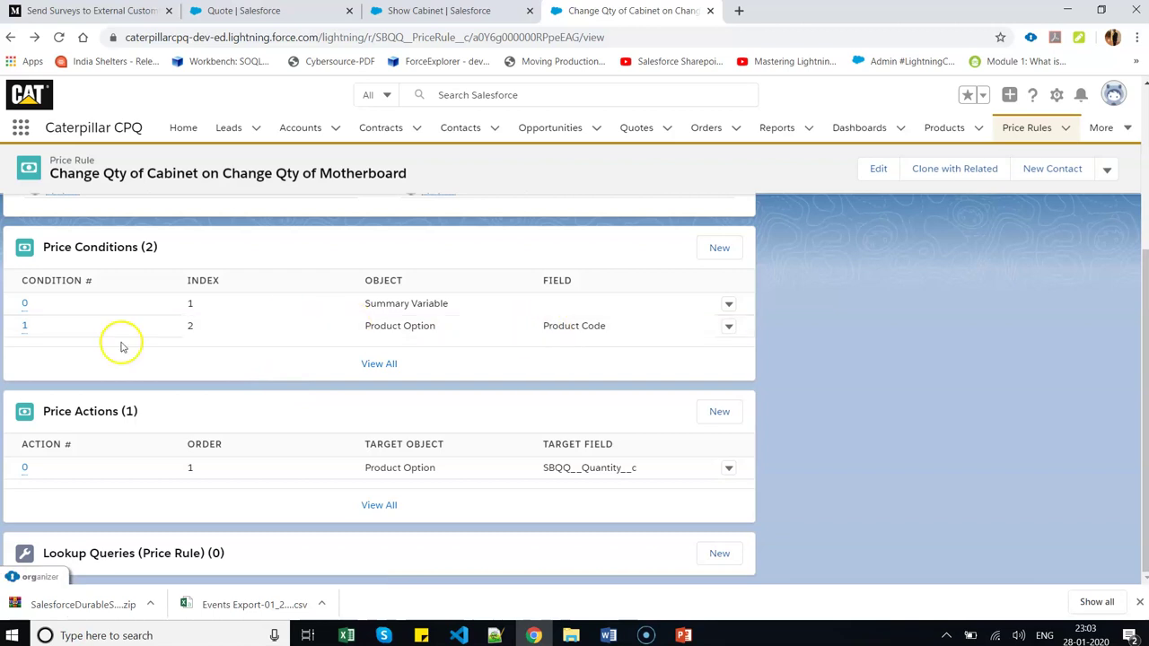
Recheck the filter value of the Product Option price condition with index 2 and go back to the rule.
click(25, 326)
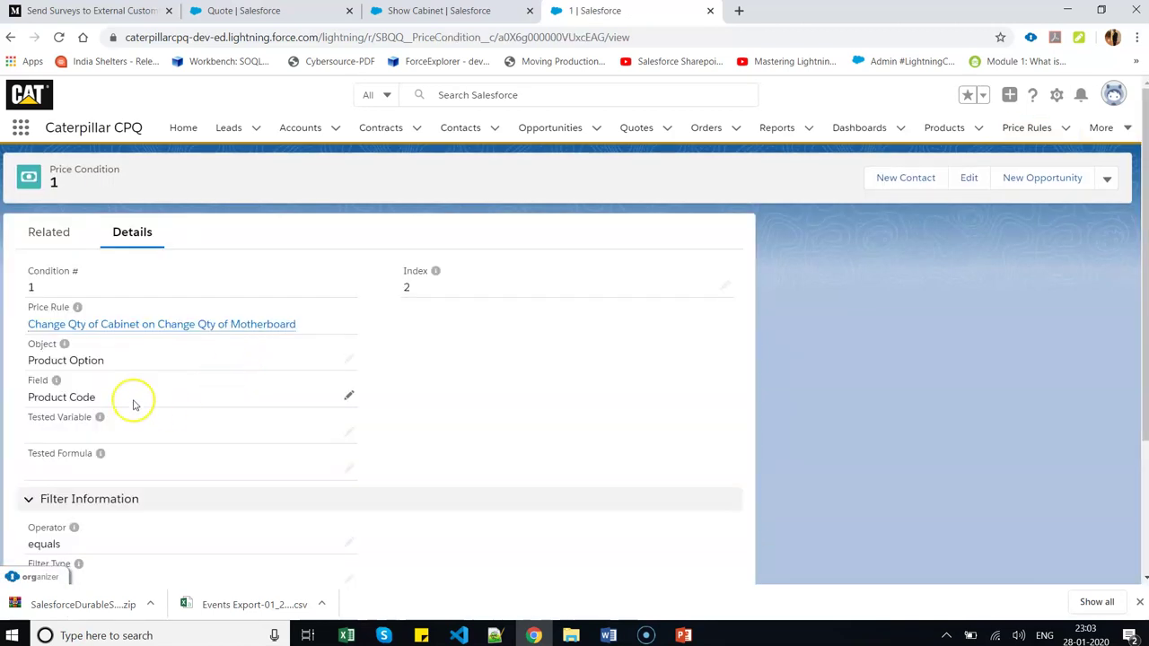
scroll(134, 405, down, 1)
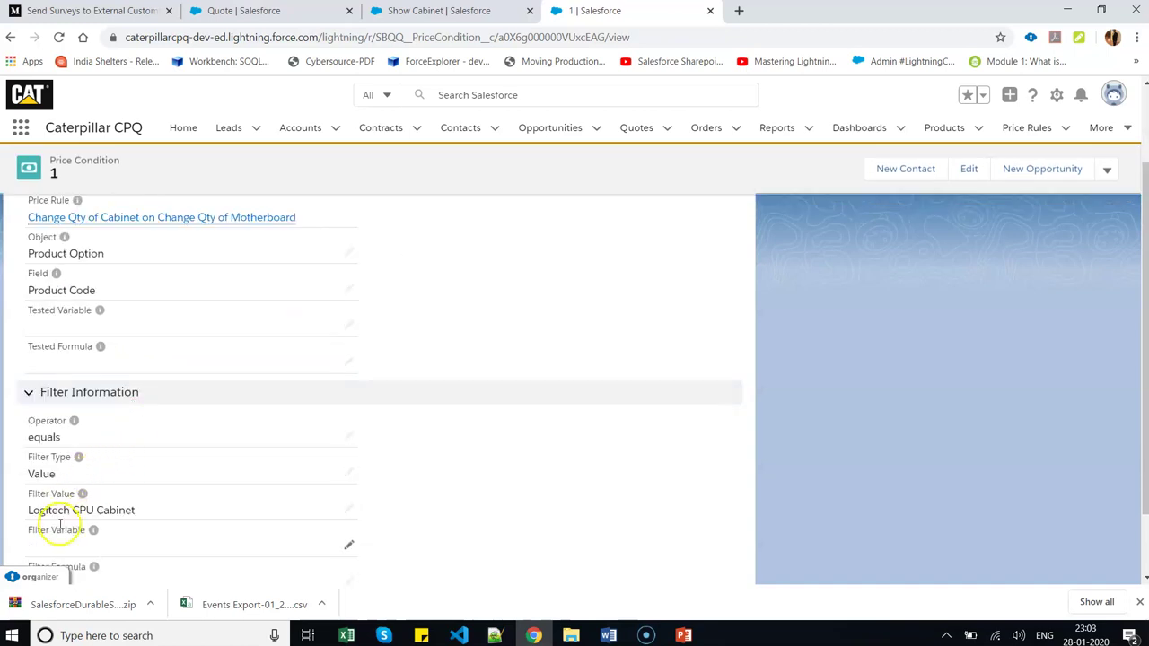
click(10, 37)
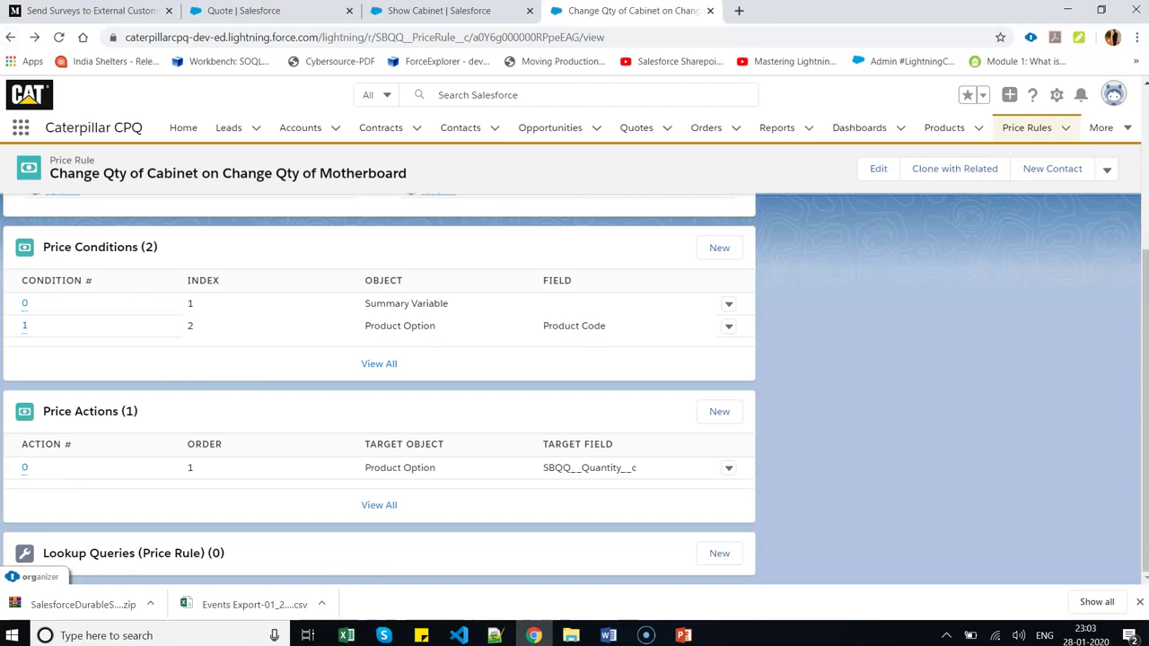
On the quote, cancel the cabinet option selection and set the Logitech Intel Chipset 2019 Motheboard quantity to 3 under Main Machine.
click(418, 11)
click(294, 14)
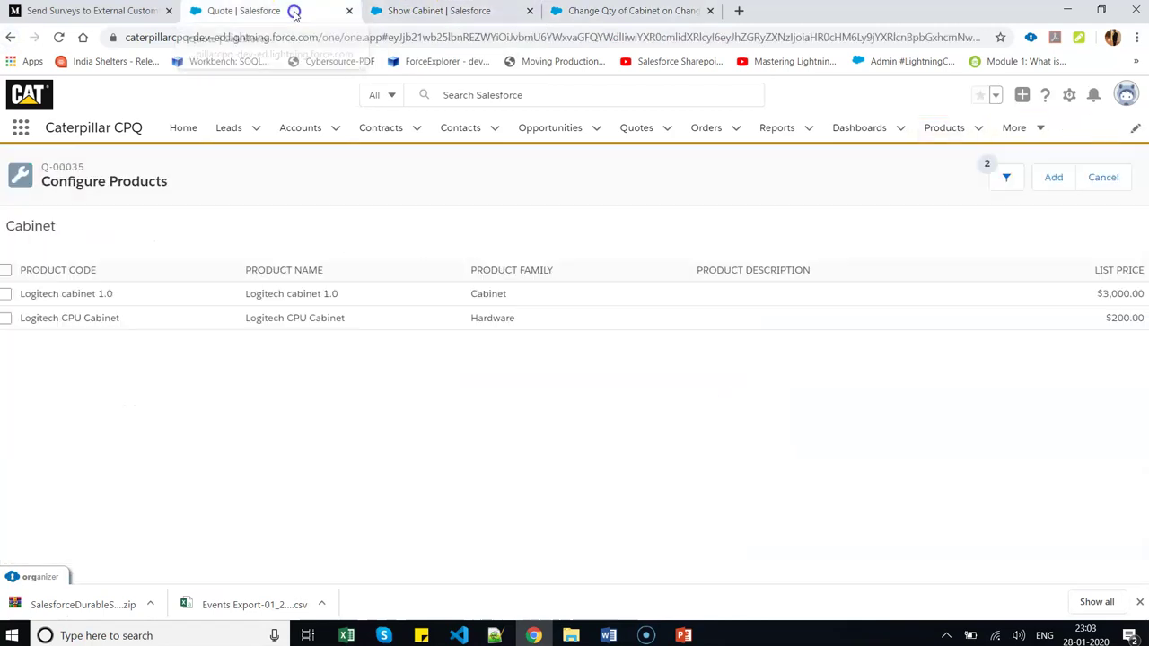
click(1114, 187)
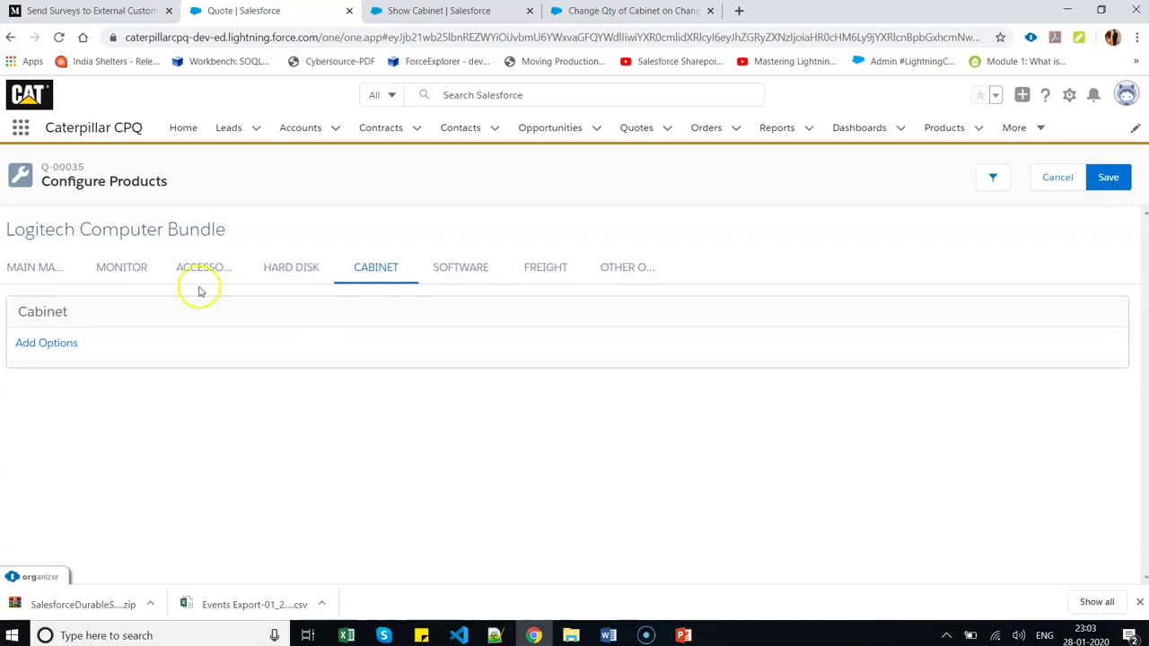
click(55, 277)
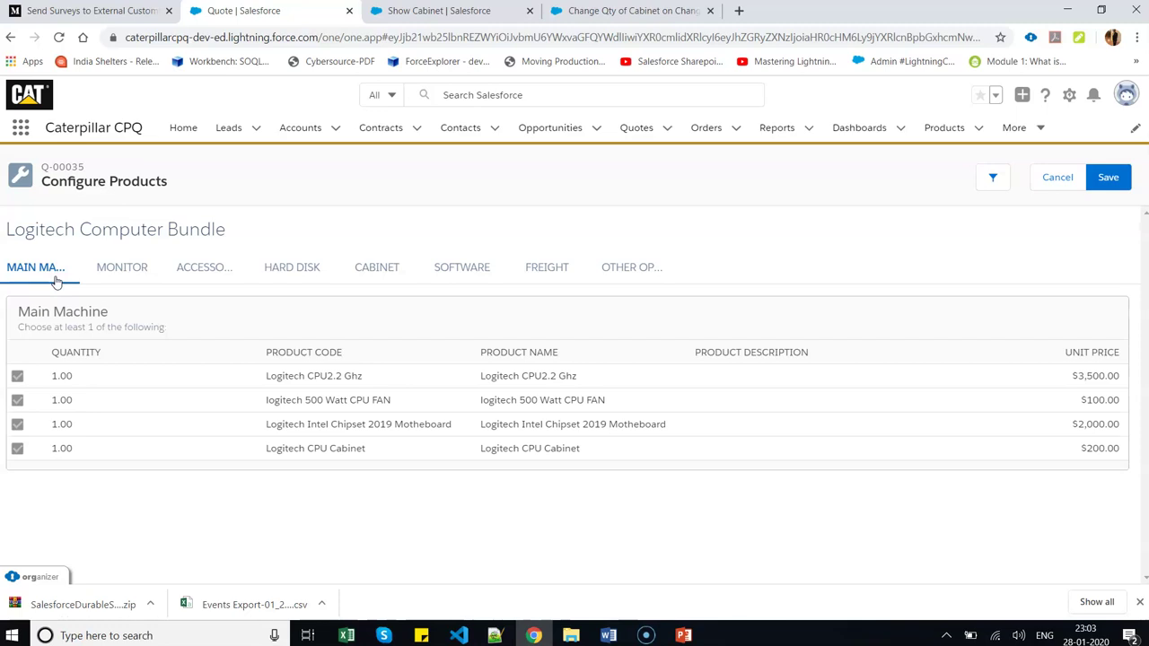
click(82, 424)
text(3)
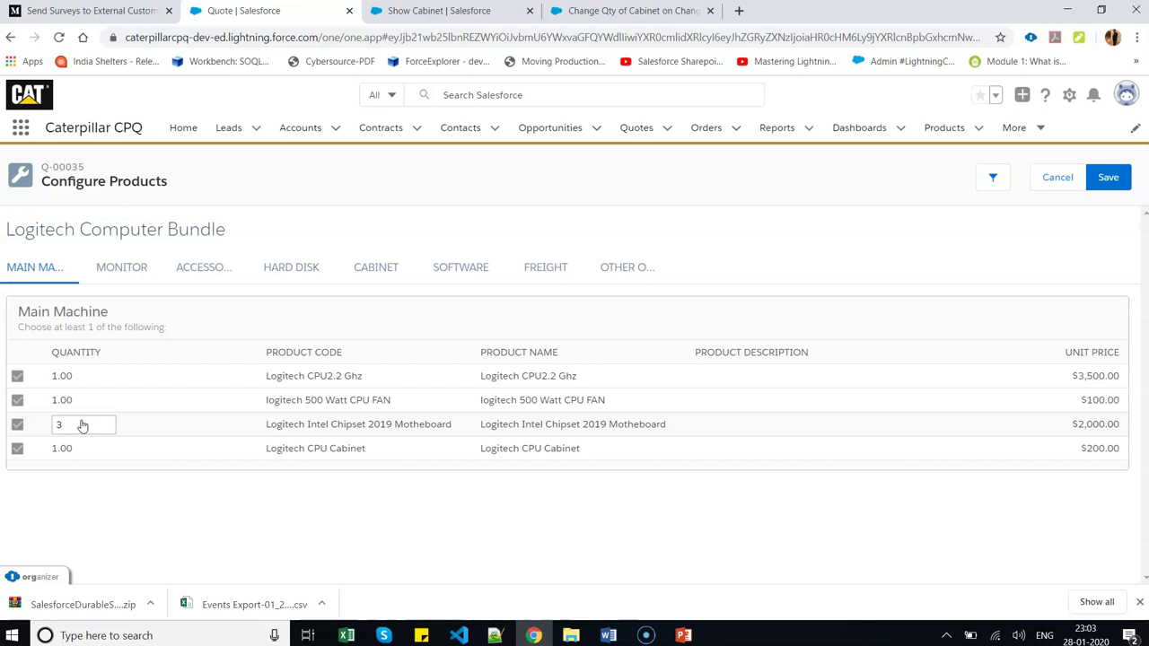
key(Return)
click(78, 427)
Switch to PowerPoint and show slide 11, the price rule use case for rolling up a field value on the quote.
key(alt+Tab)
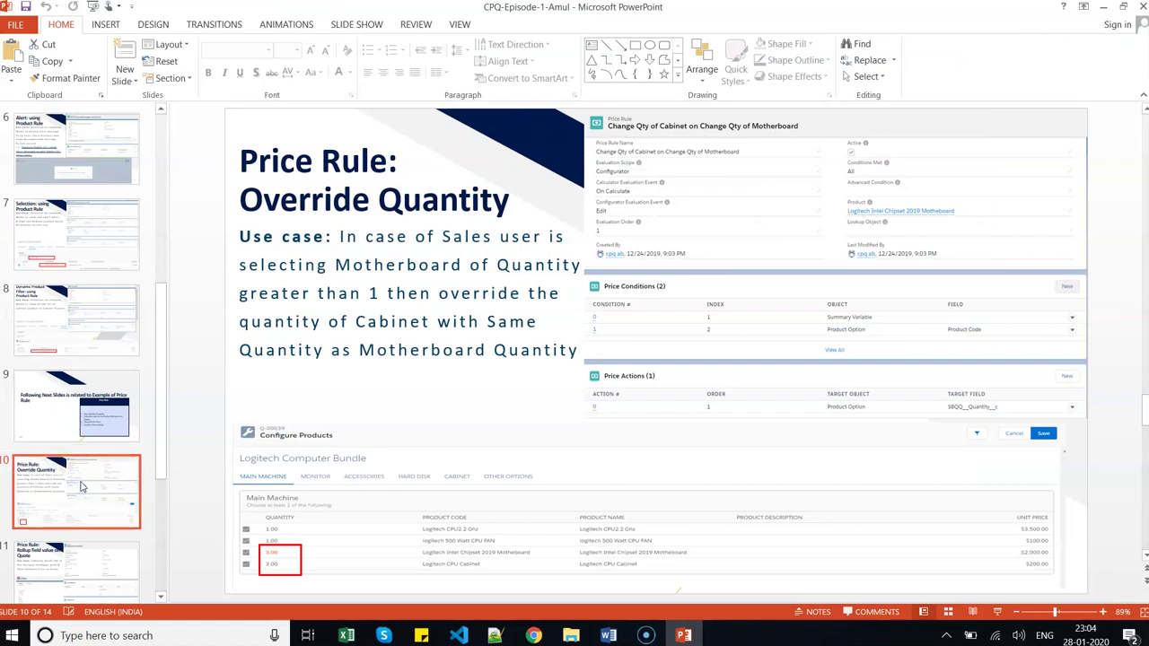
key(Down)
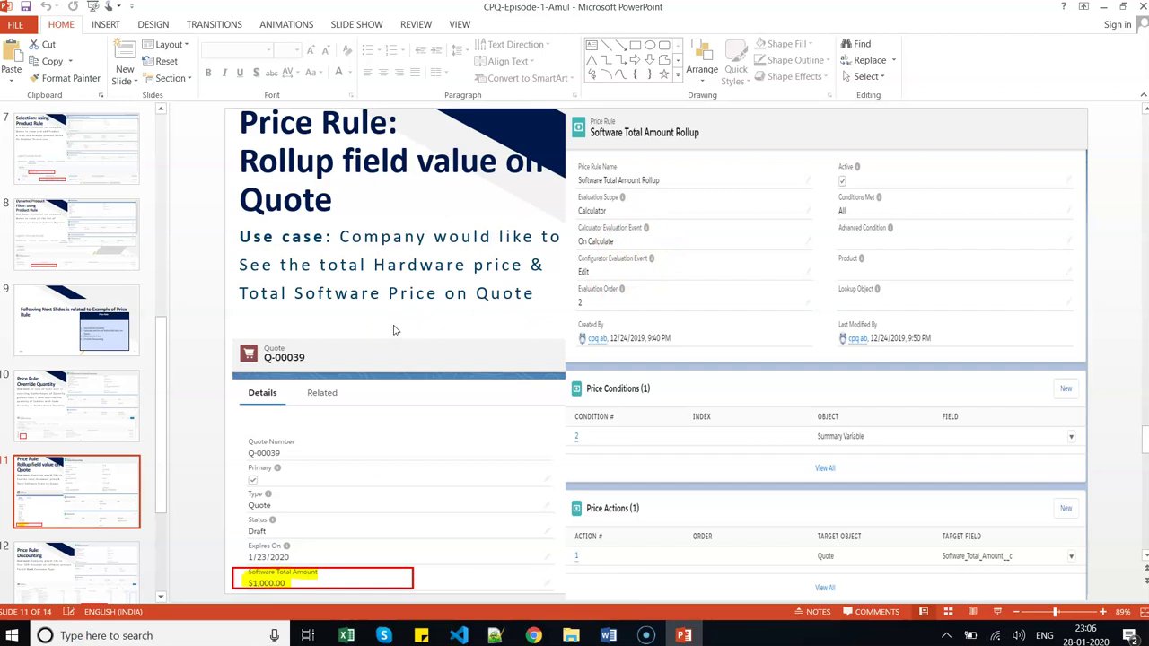
Switch back to Salesforce in Chrome, close the Show Cabinet product rule and review the price rule "Software Total Amount Rollup".
key(alt+Tab)
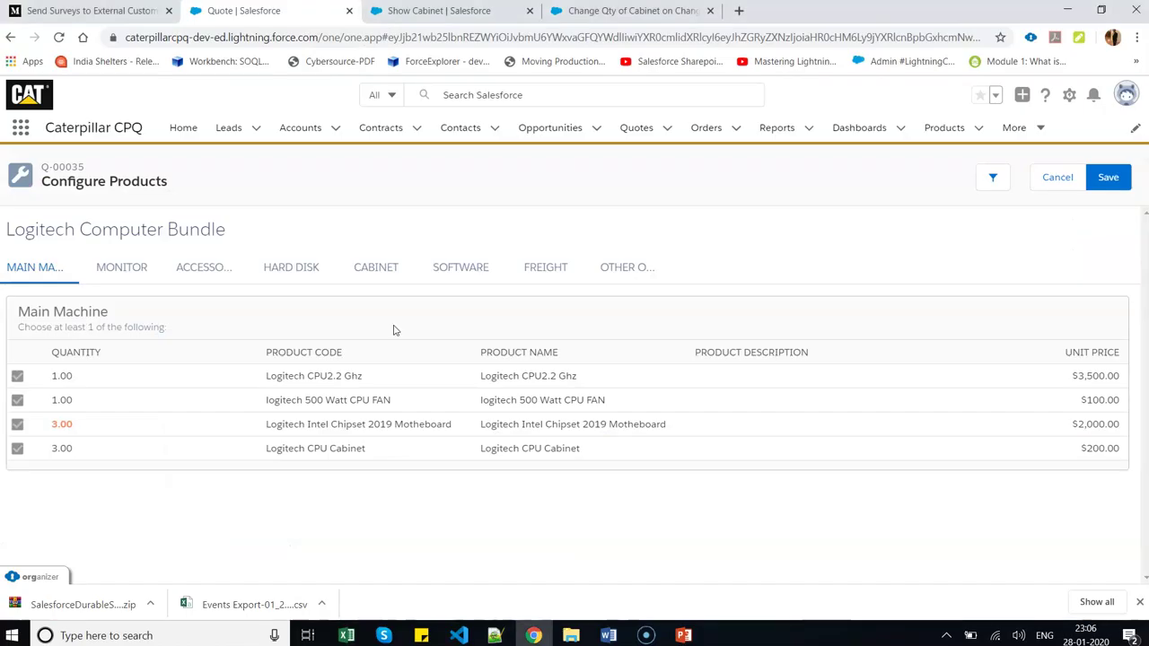
click(440, 11)
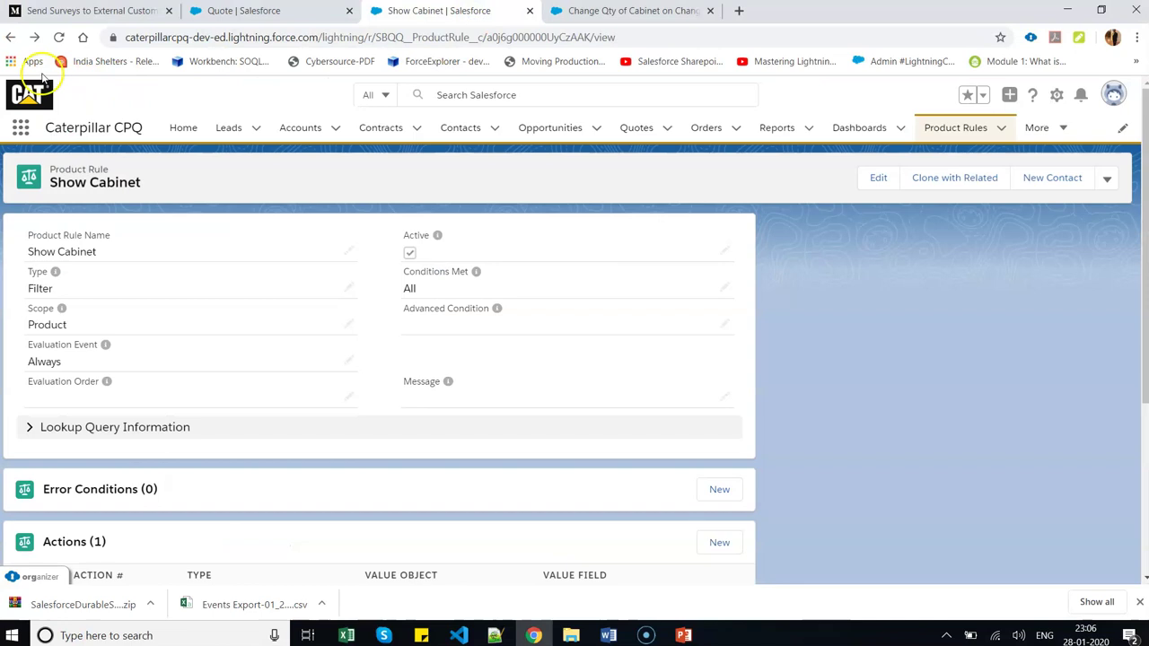
click(531, 11)
click(10, 37)
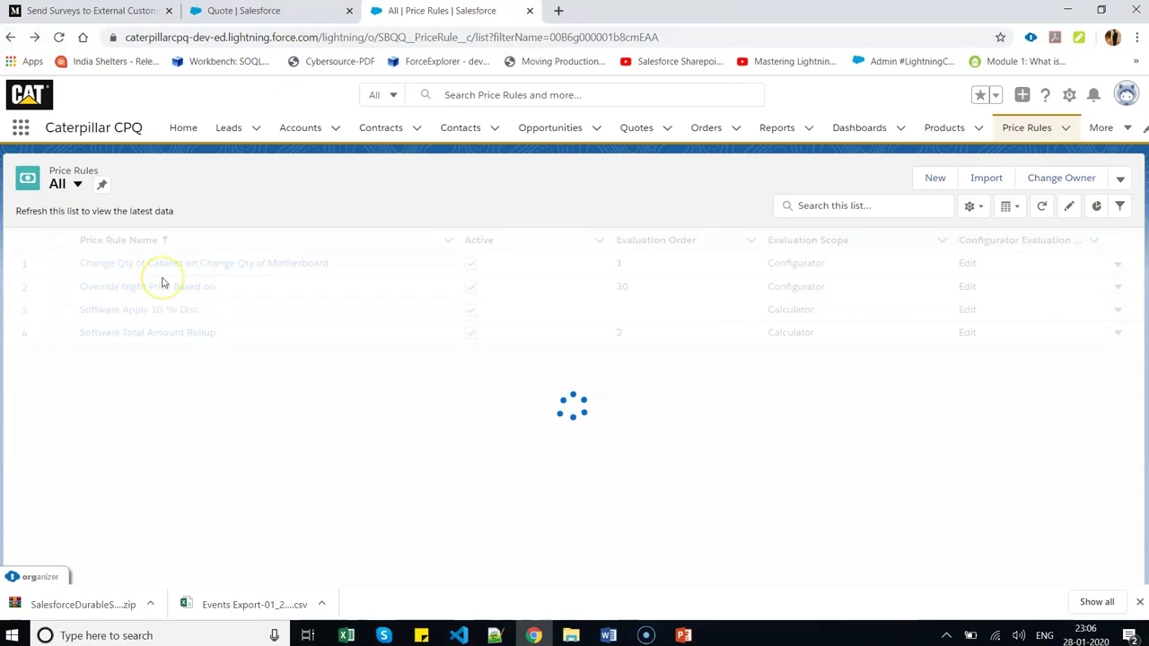
click(156, 336)
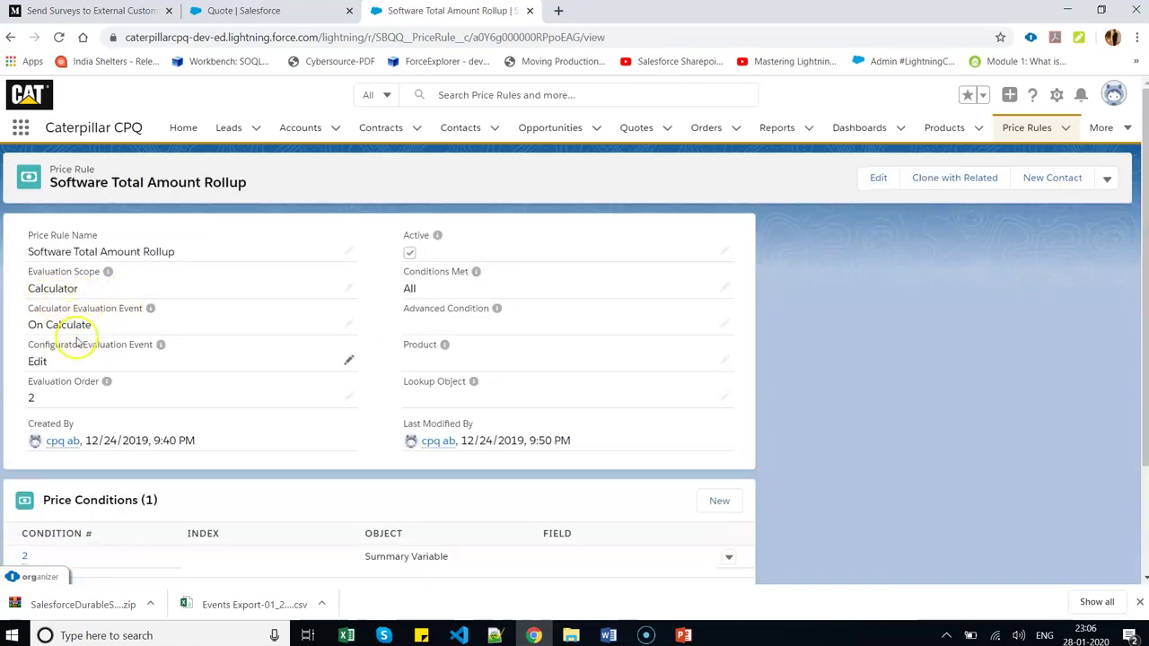
scroll(85, 346, down, 3)
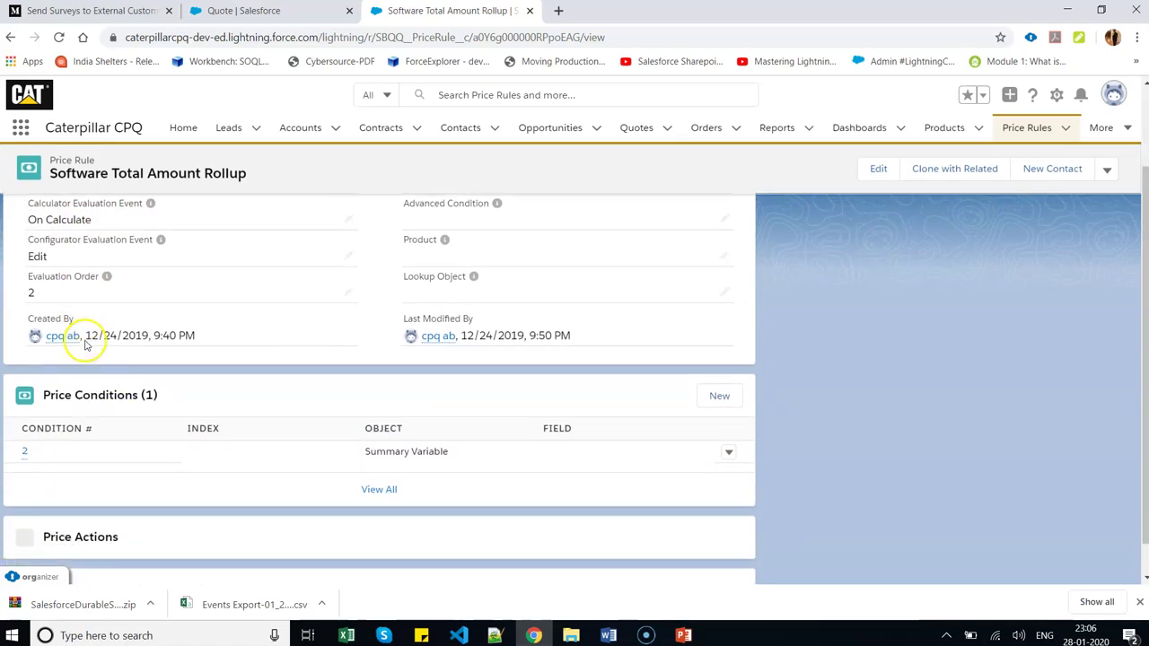
scroll(84, 342, down, 1)
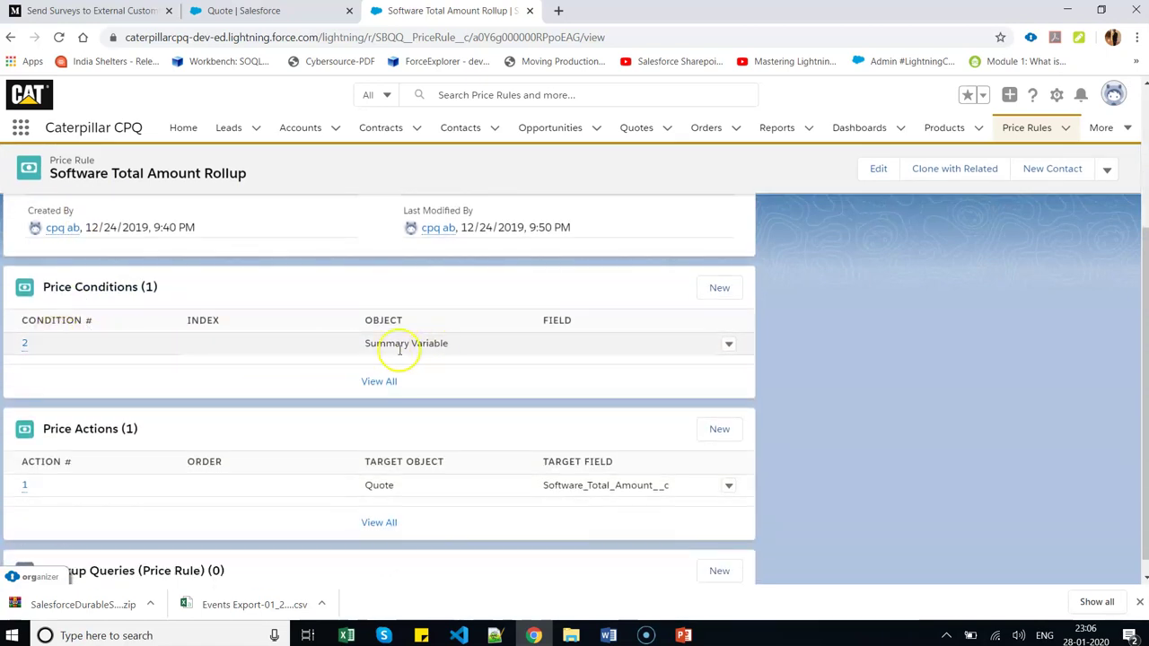
Examine the tested variable and filter information of the rollup rule's price condition, and return to the rule.
click(28, 345)
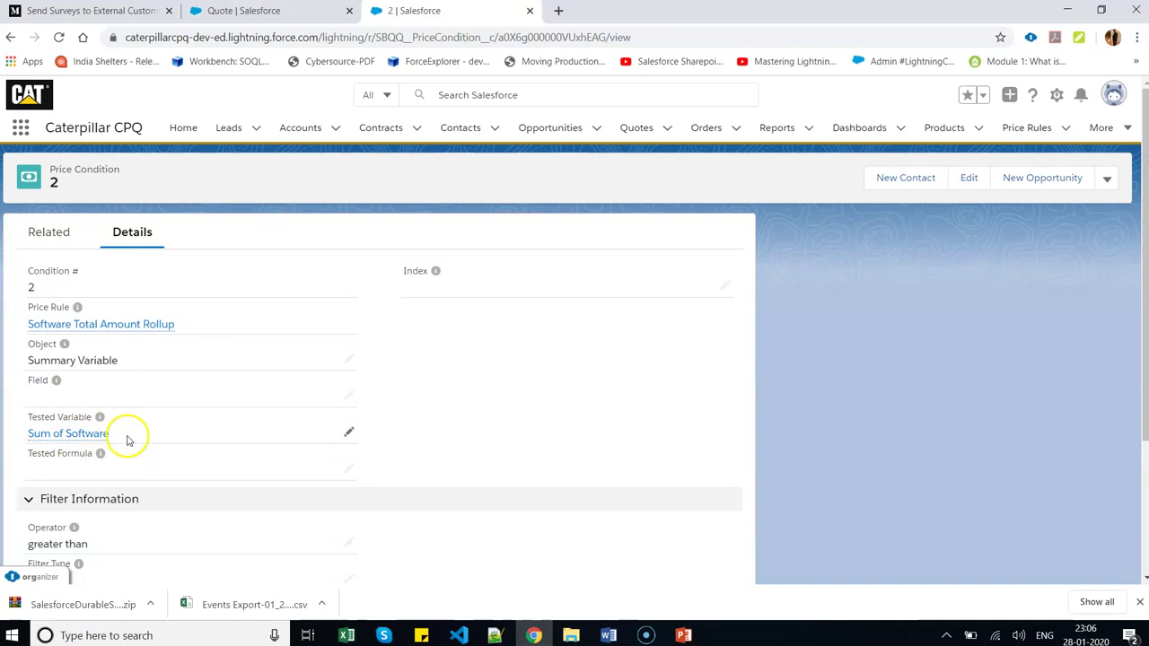
scroll(123, 440, down, 1)
scroll(77, 498, down, 2)
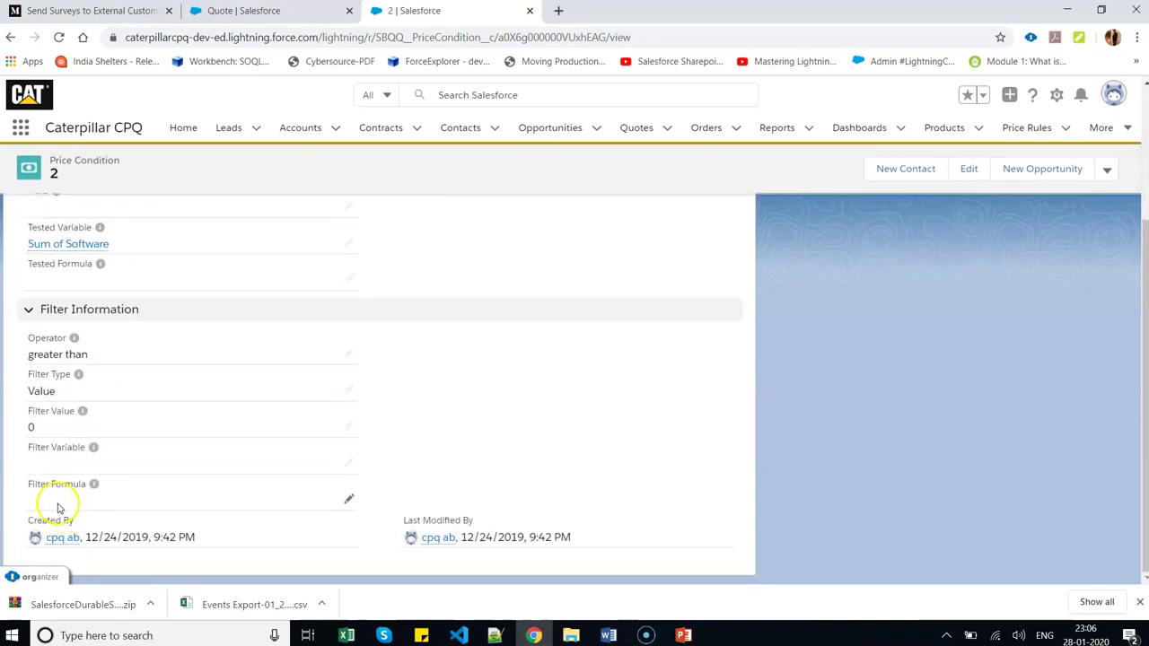
scroll(67, 426, up, 3)
click(11, 37)
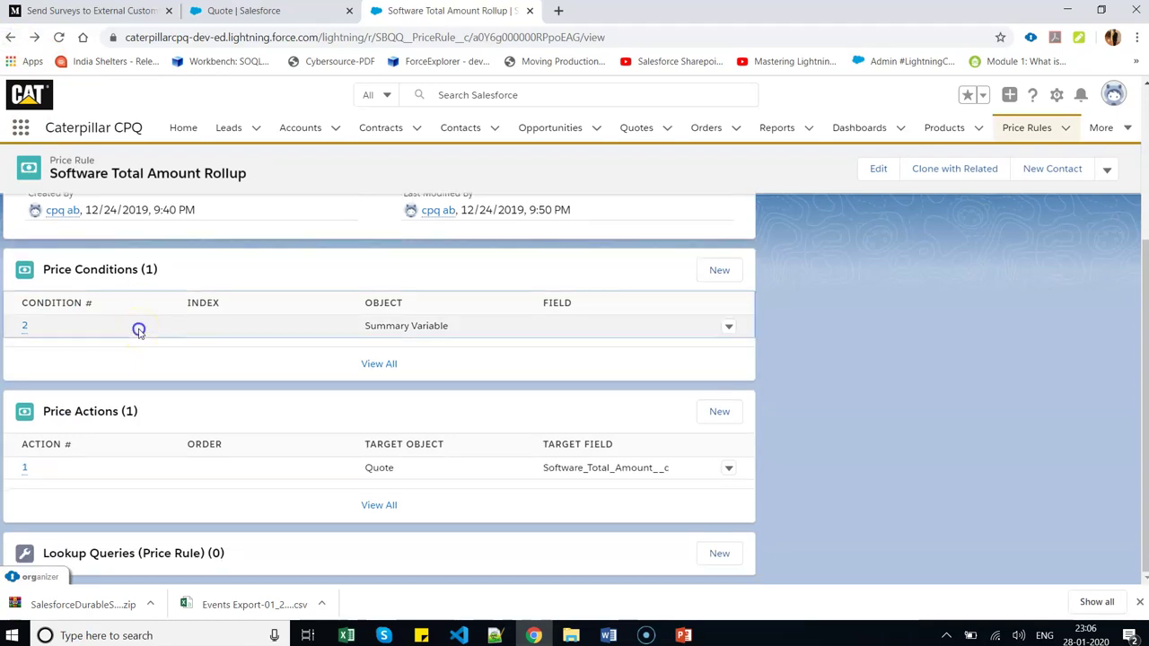
Examine the target field and source variable of the rollup rule's price action, and return to the rule.
click(24, 467)
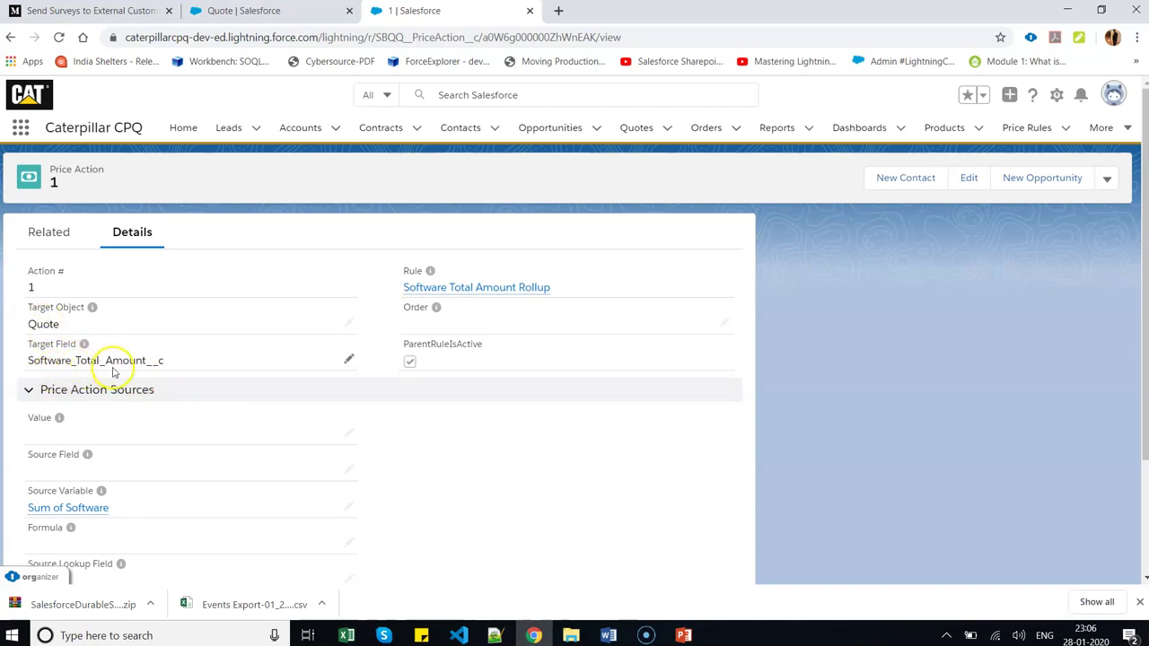
scroll(158, 478, down, 1)
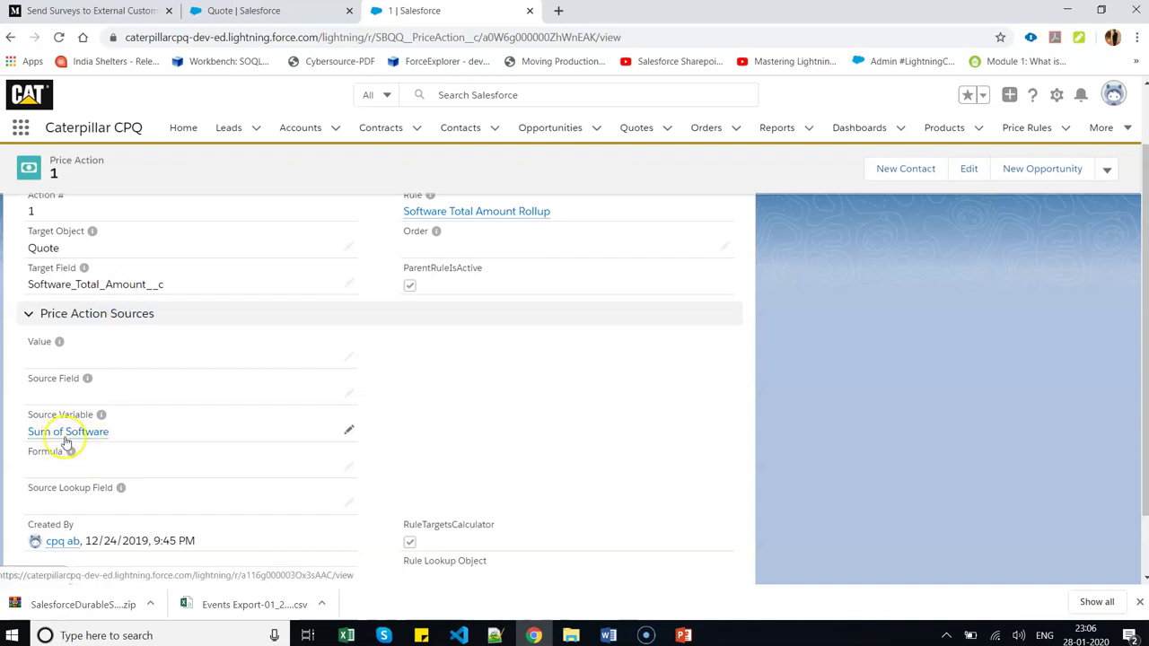
mouse_move(64, 440)
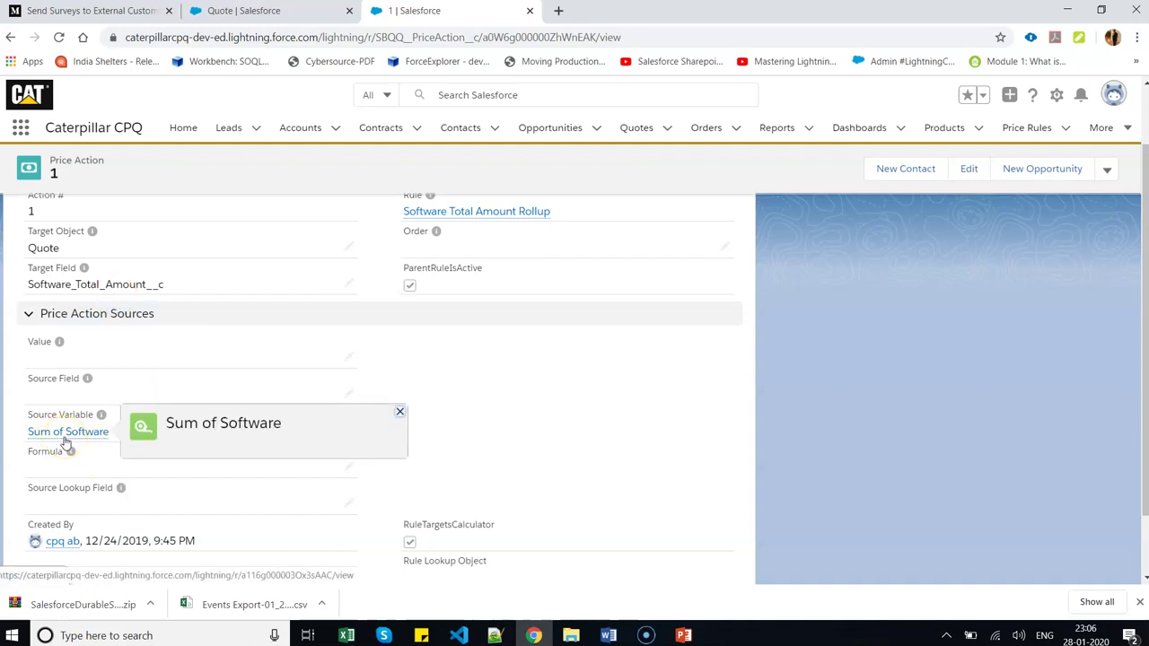
click(10, 37)
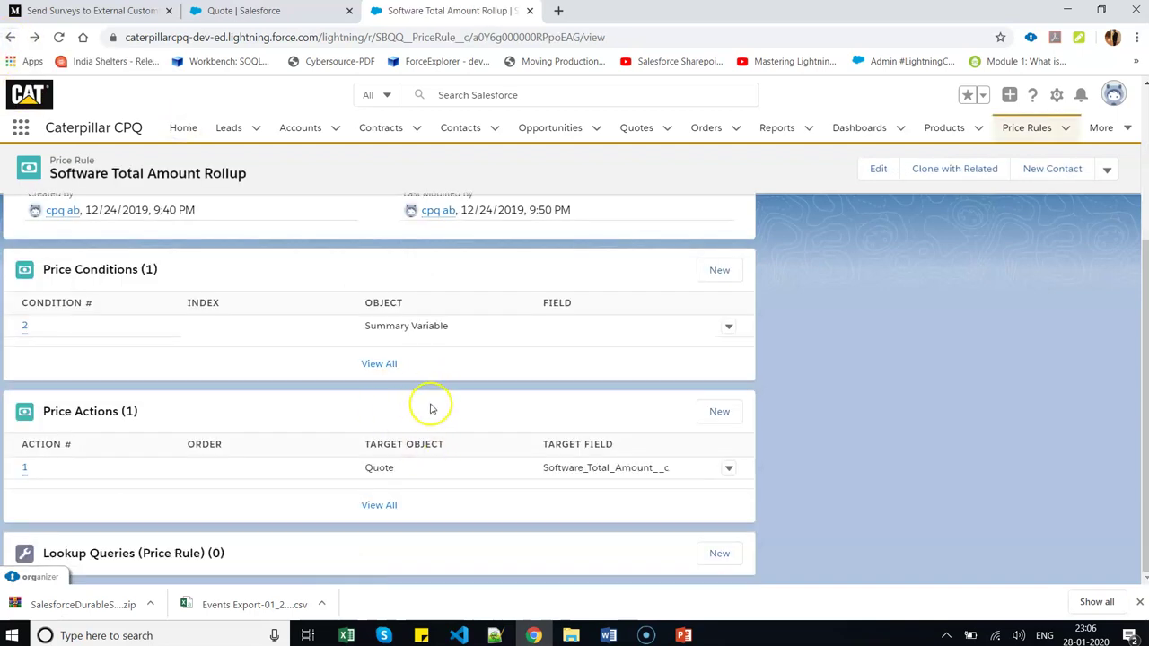
scroll(426, 407, up, 1)
scroll(308, 359, up, 2)
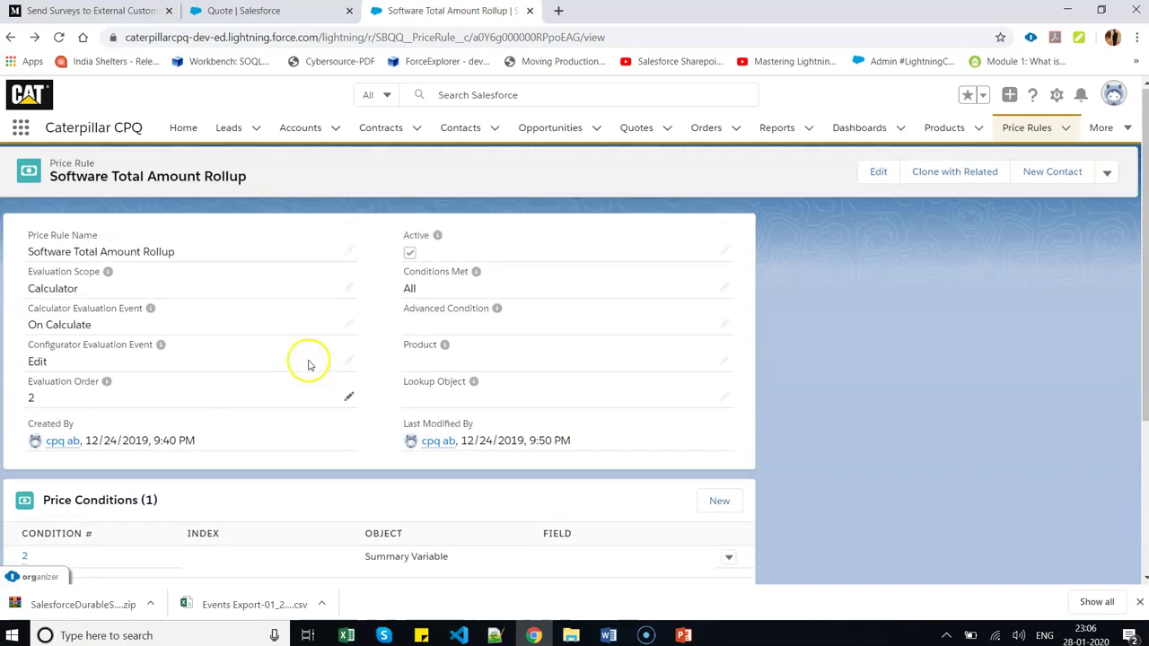
Return to the quote's product configuration and review the Software options of the Logitech Computer Bundle.
click(288, 10)
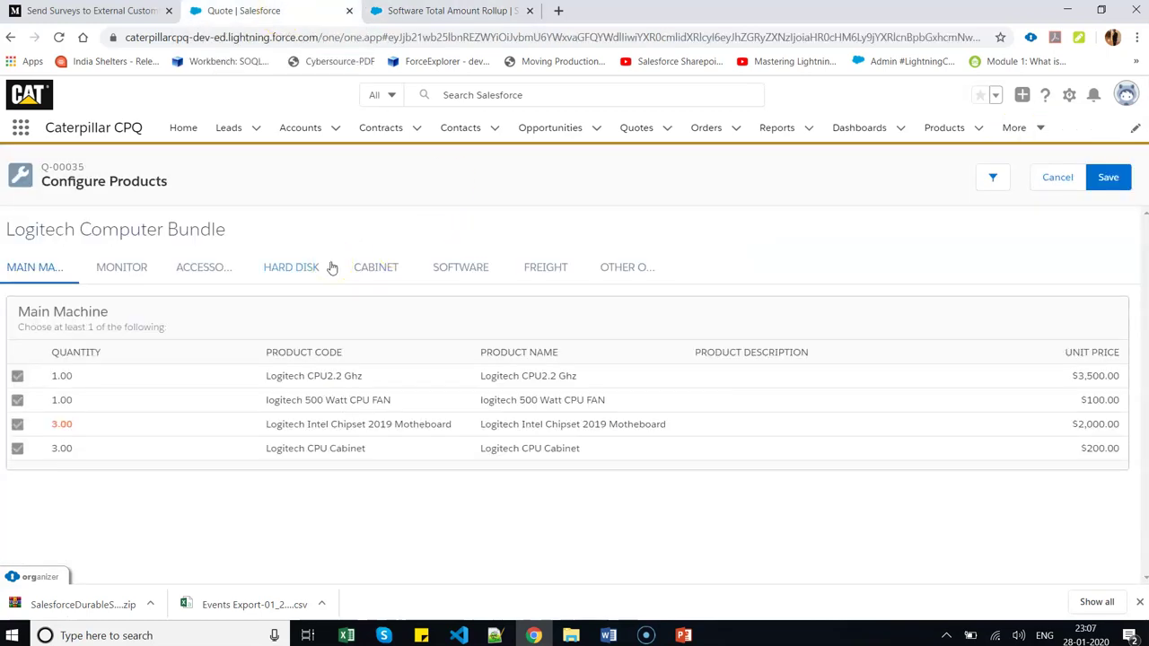
click(144, 267)
click(452, 285)
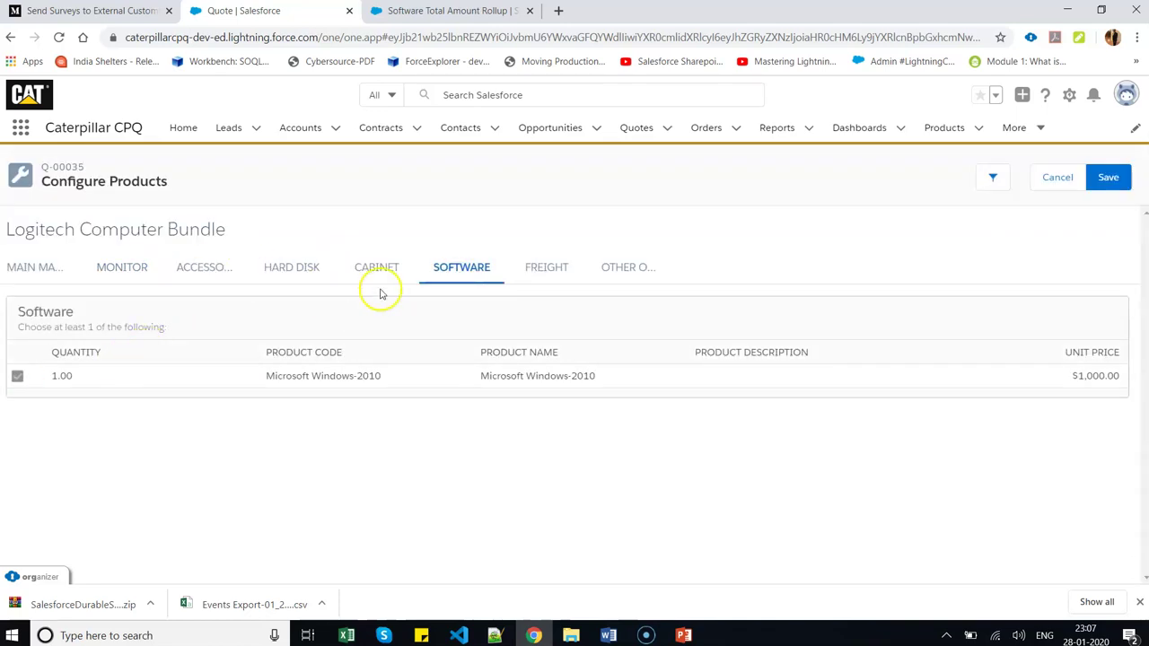
Set the Region of the bundle's Freight options to Alaska.
click(546, 271)
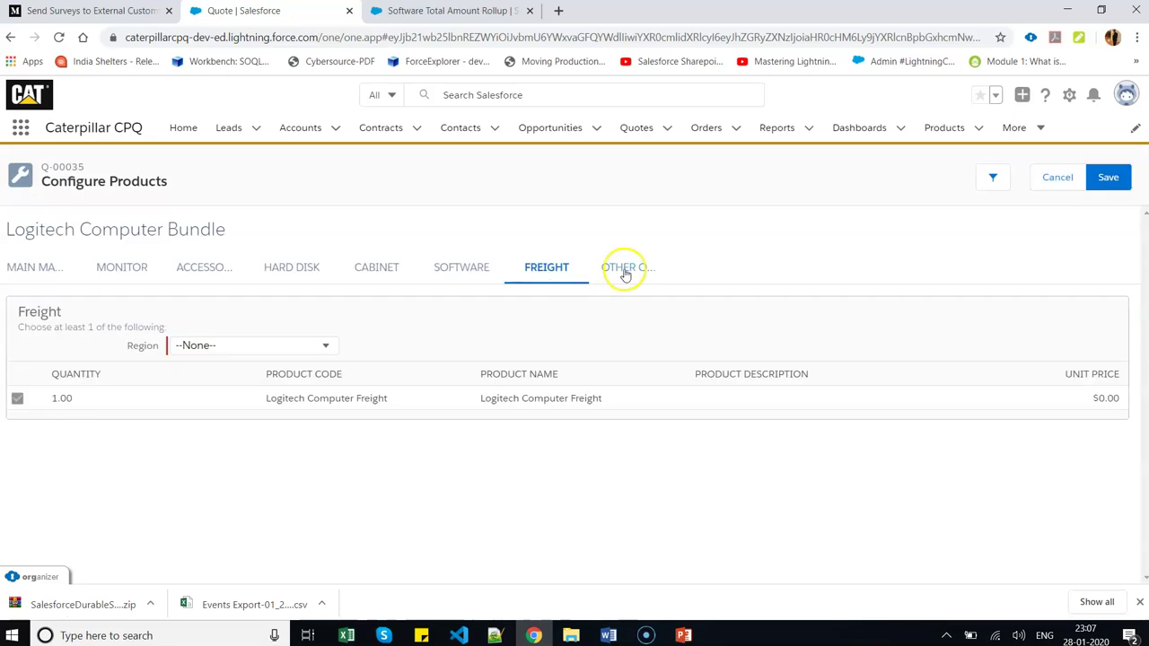
click(269, 348)
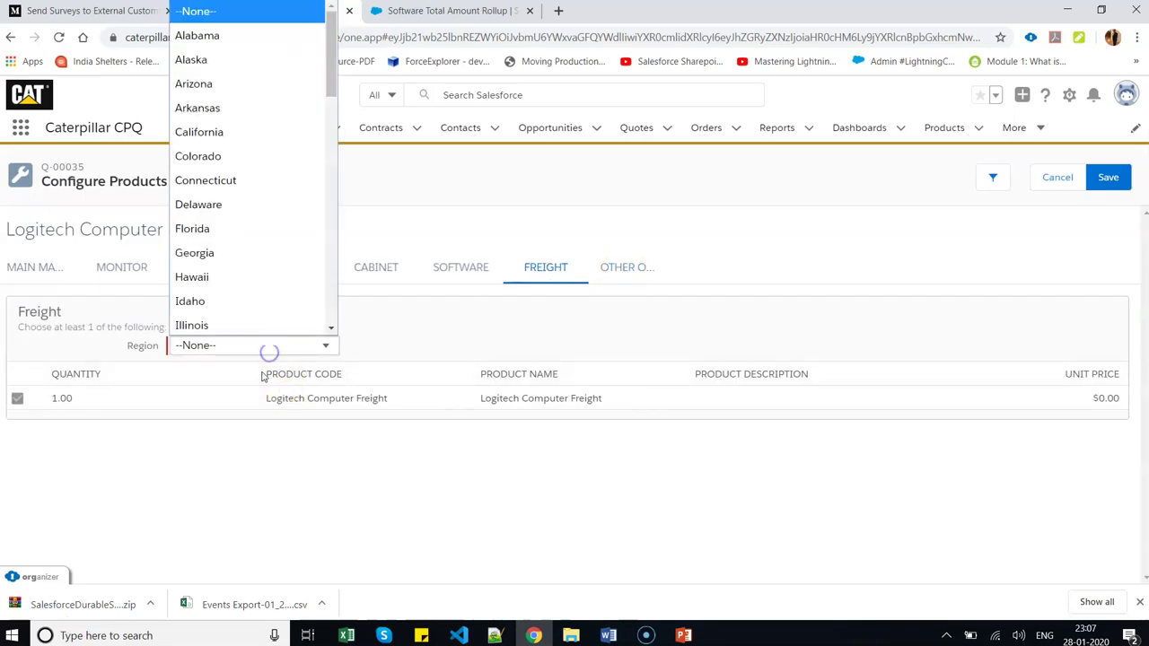
click(266, 277)
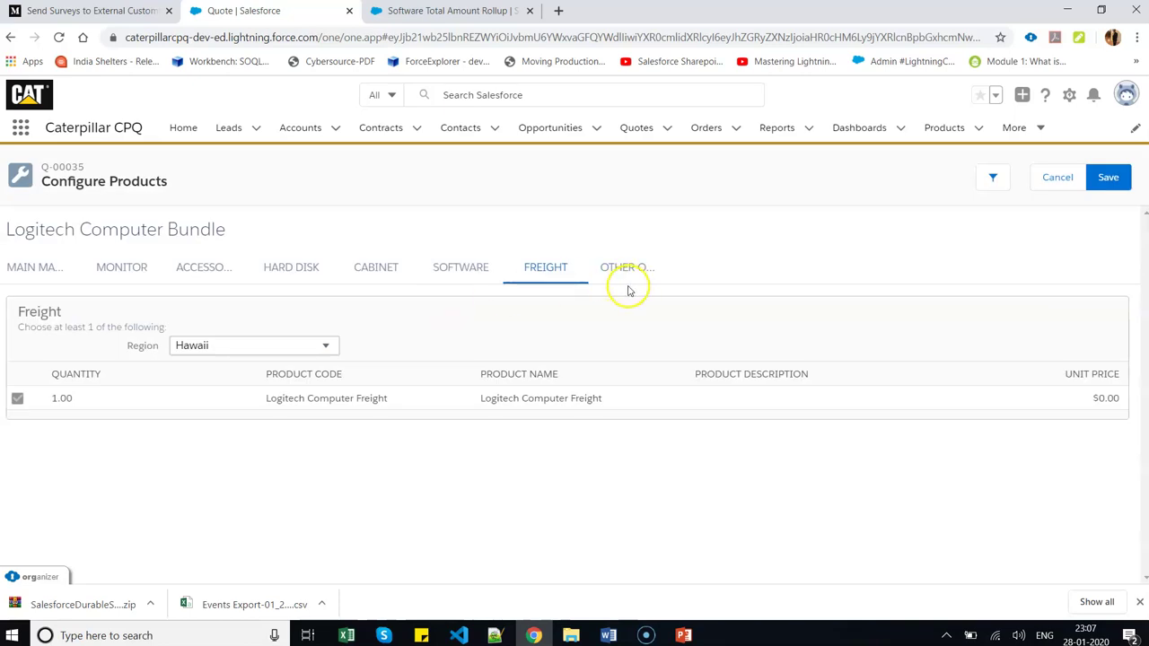
click(297, 344)
click(300, 346)
click(293, 345)
click(255, 63)
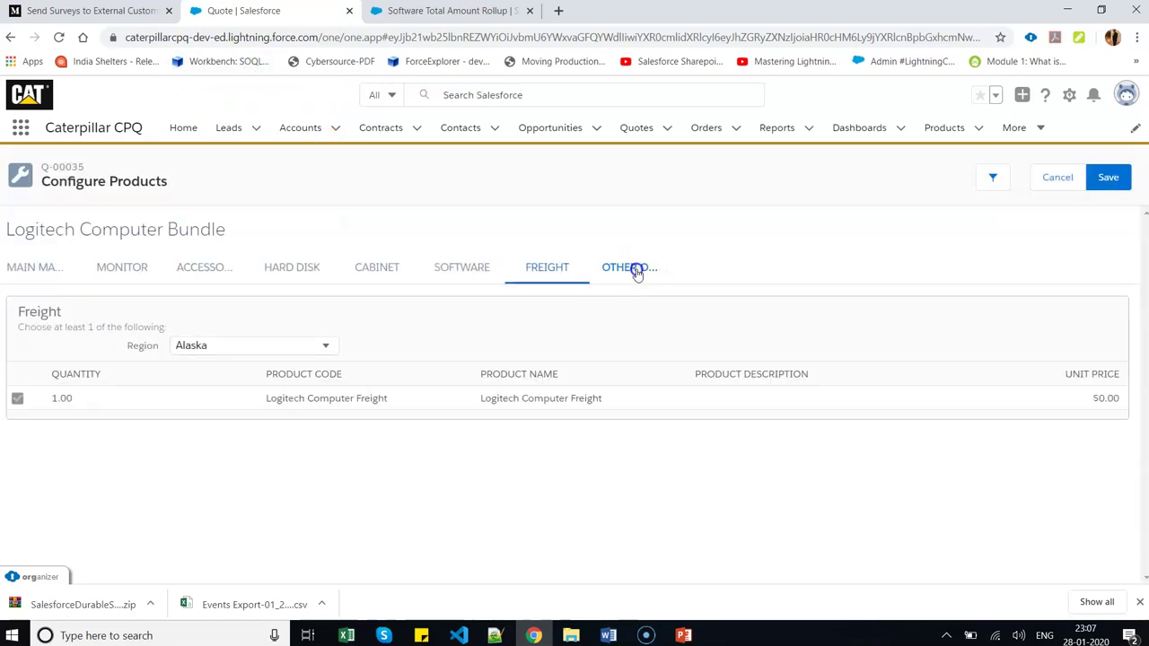
Check the bundle's Other Options, save the product configuration and save the quote.
click(633, 269)
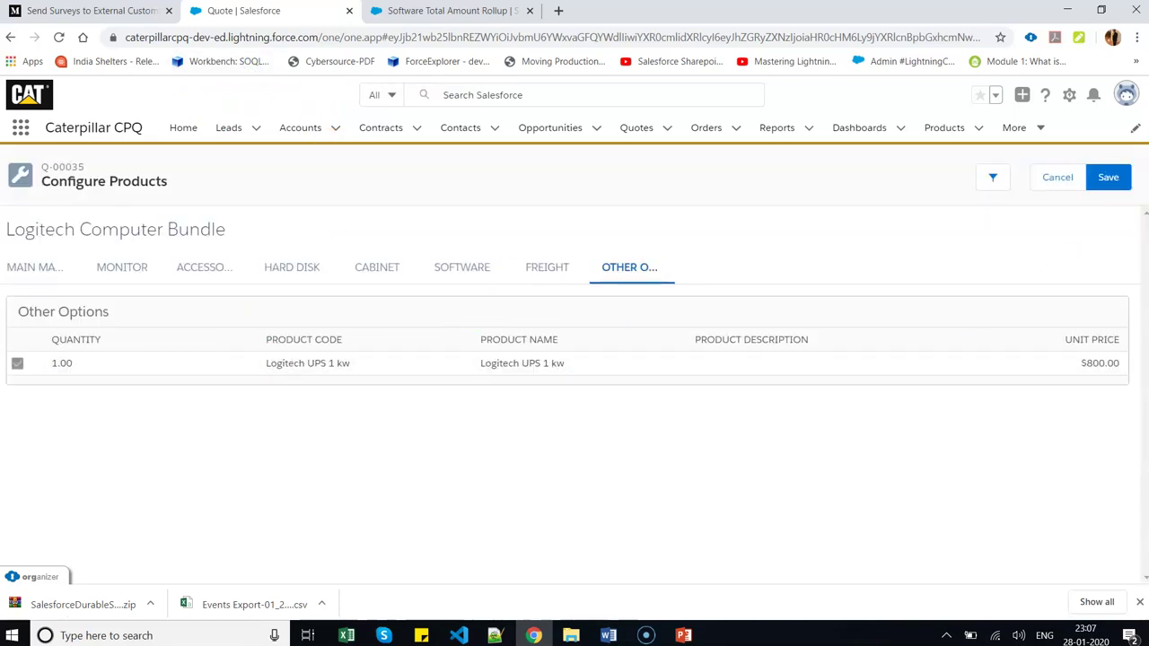
click(1120, 185)
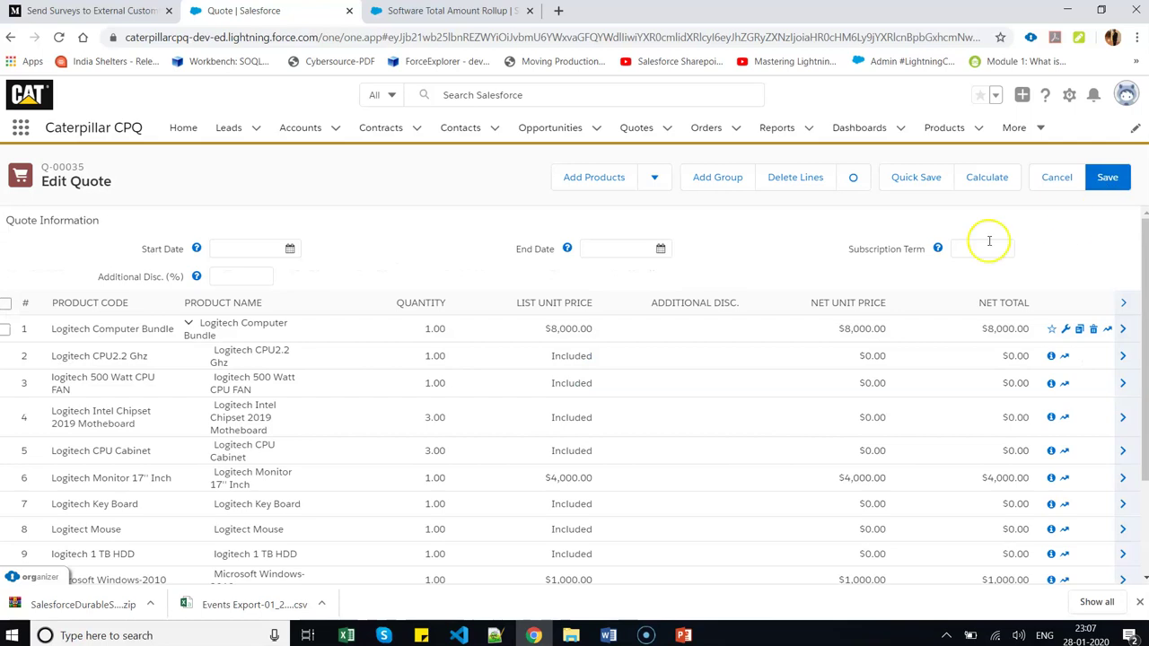
click(1108, 179)
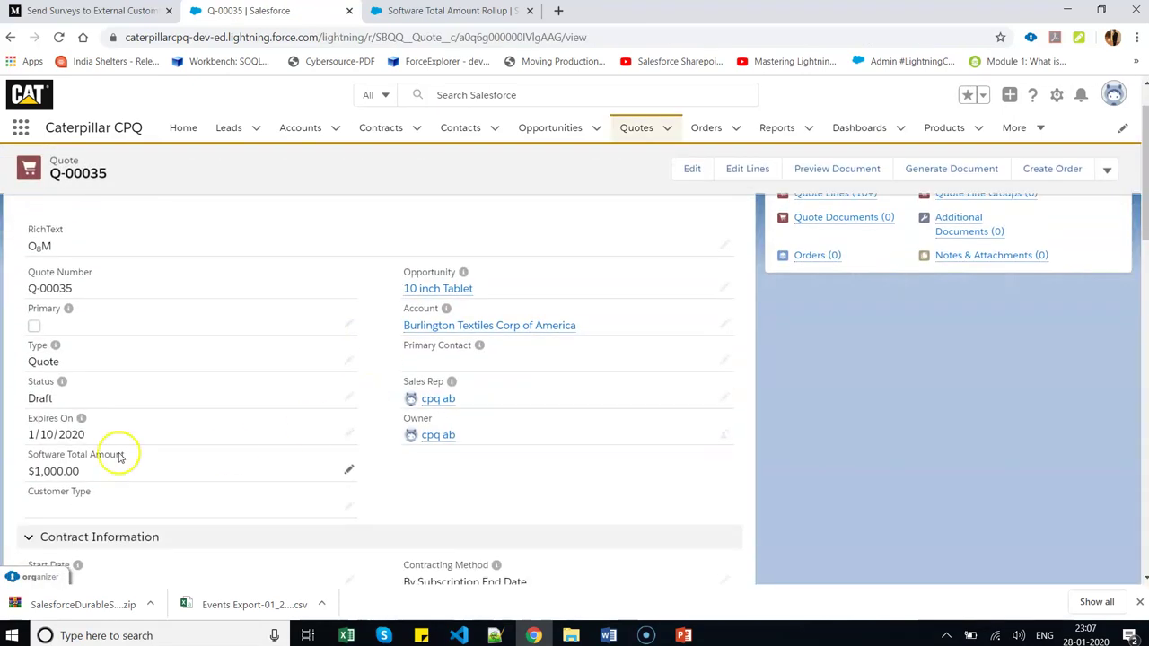
Compare the quote's Software Total Amount with the list unit price of the Microsoft Windows-2010 quote line, and return to the quote.
drag(124, 454, 24, 459)
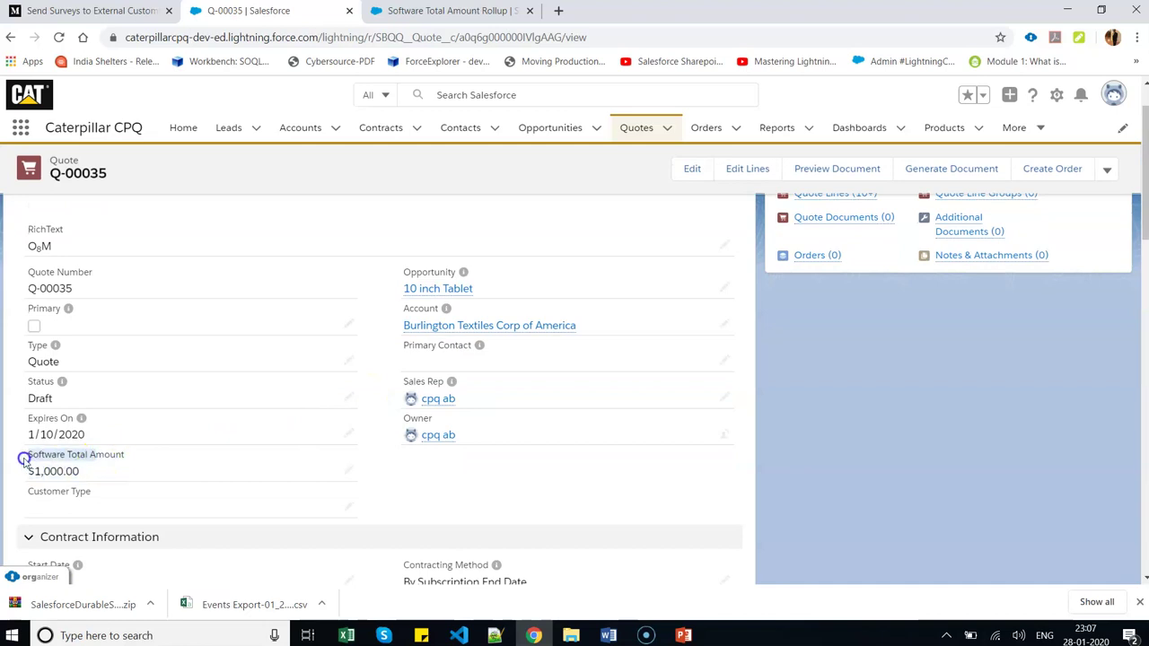
click(87, 470)
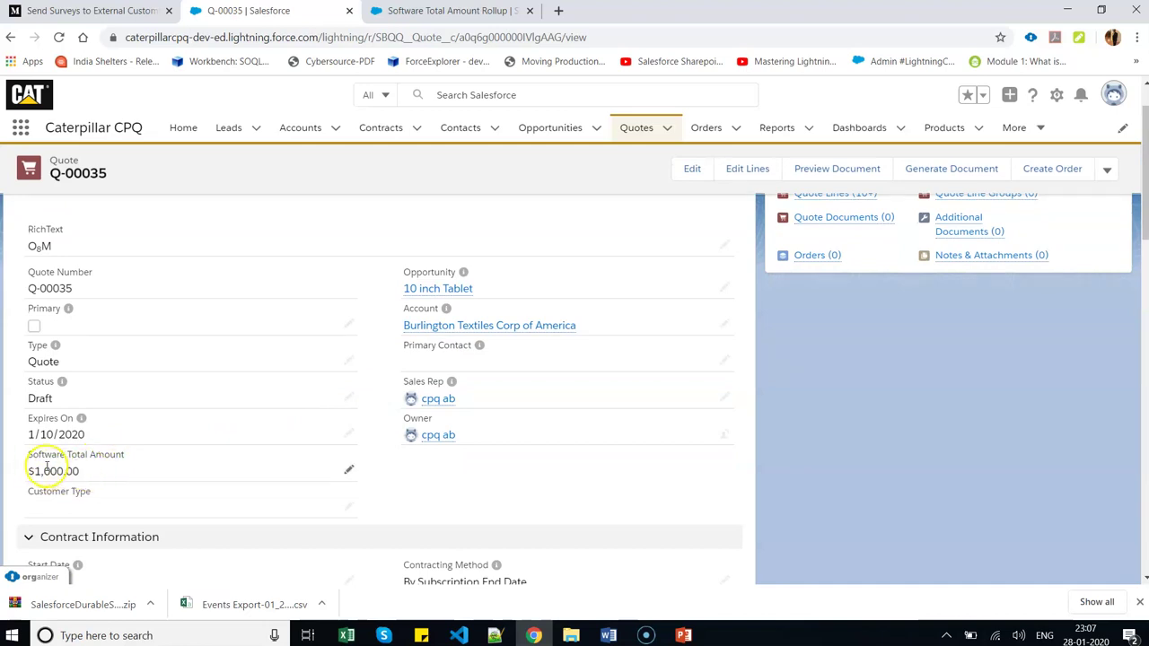
scroll(48, 466, up, 1)
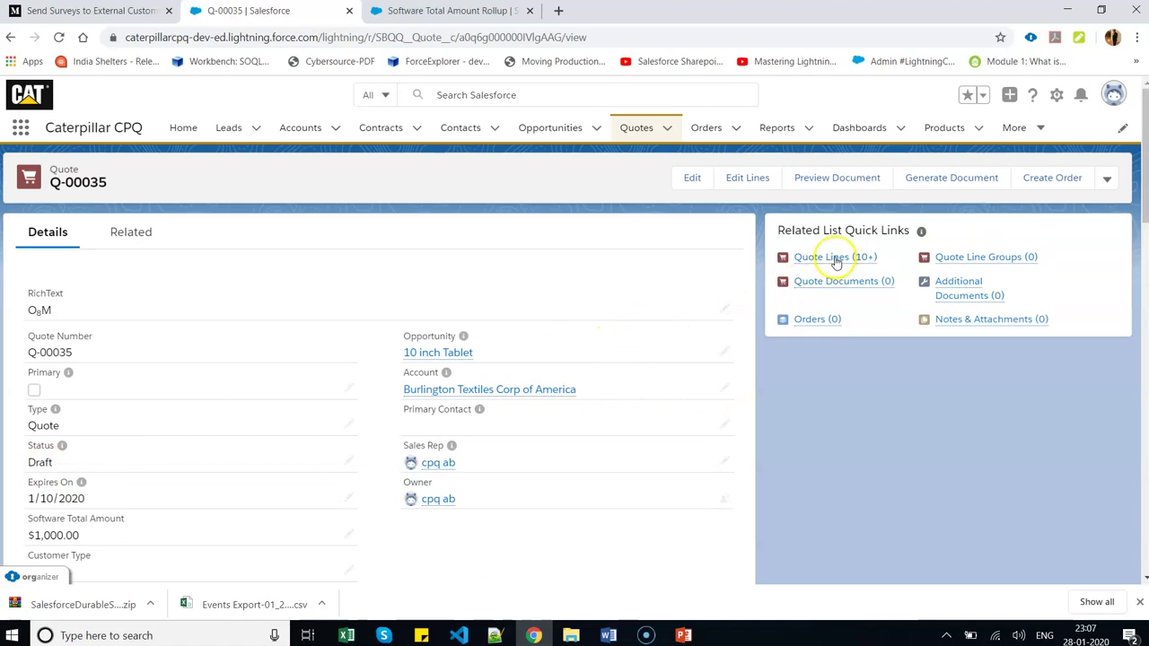
click(833, 259)
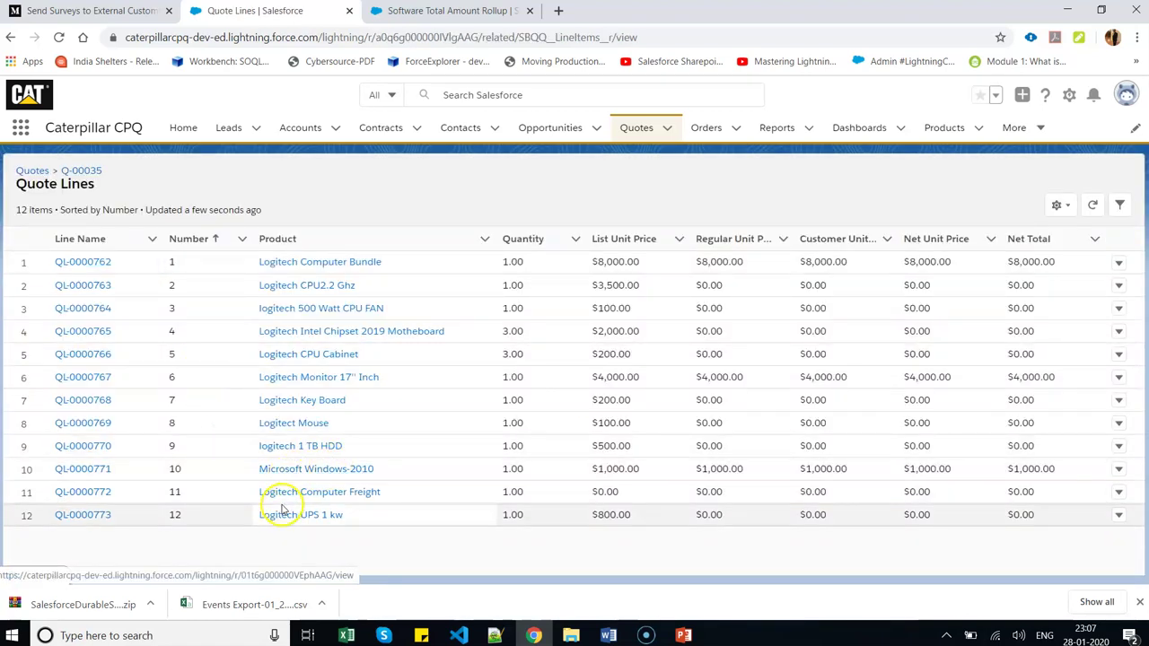
drag(656, 470, 576, 471)
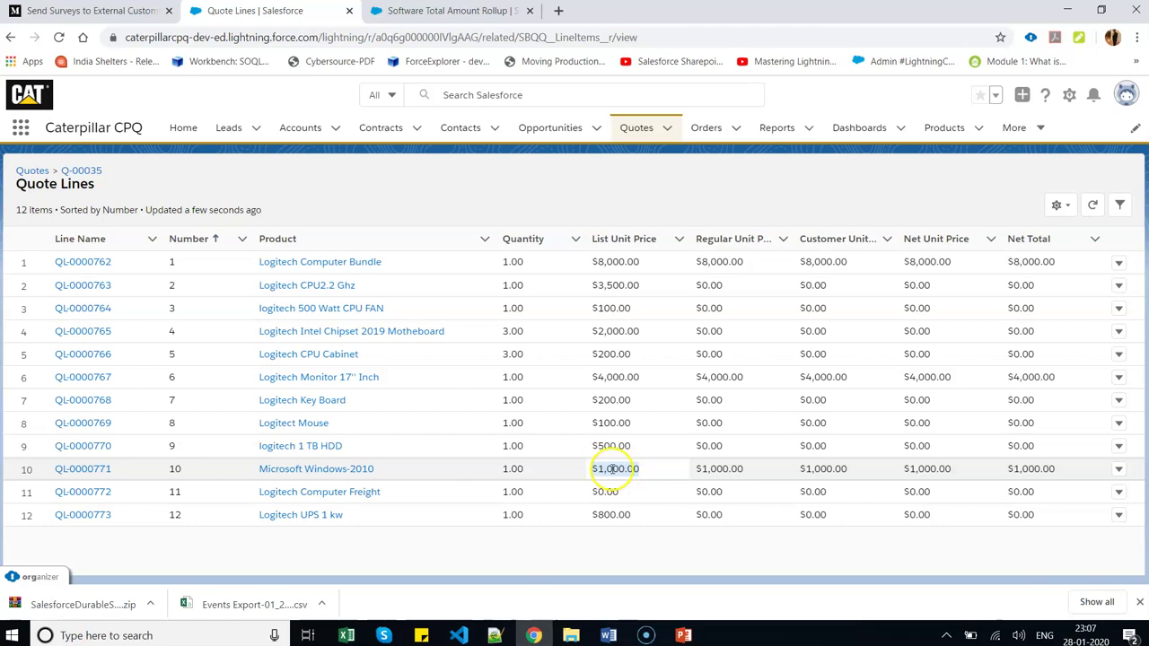
click(90, 171)
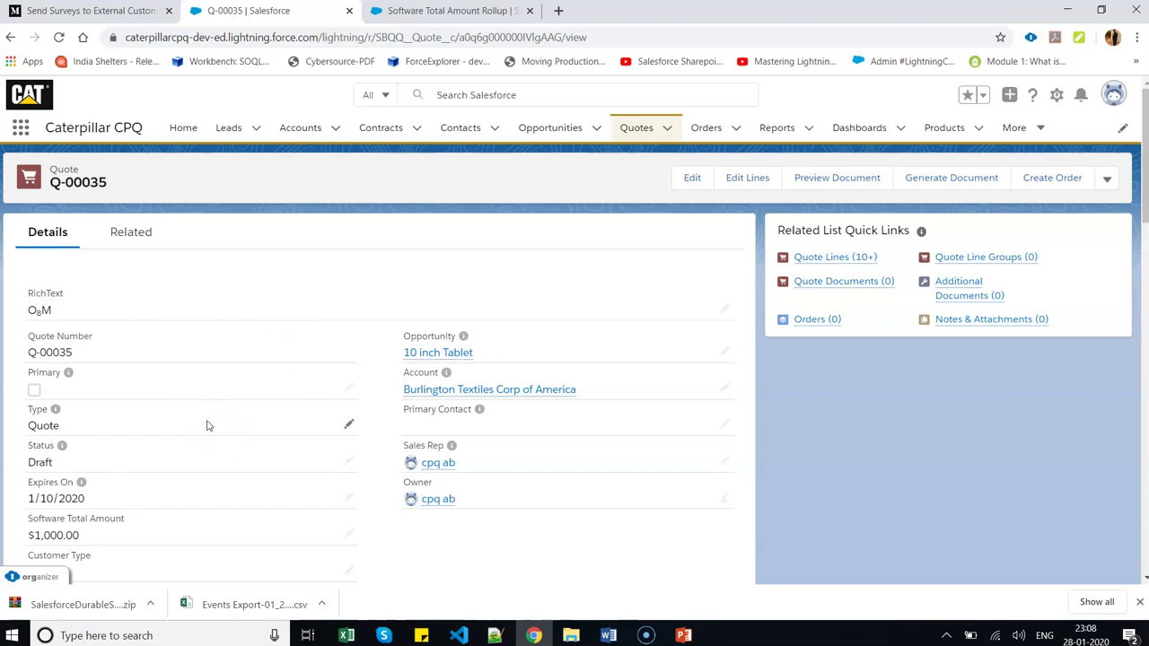
Switch to PowerPoint and show slide 12, the price rule use case for discounting software for Gold customers.
click(693, 639)
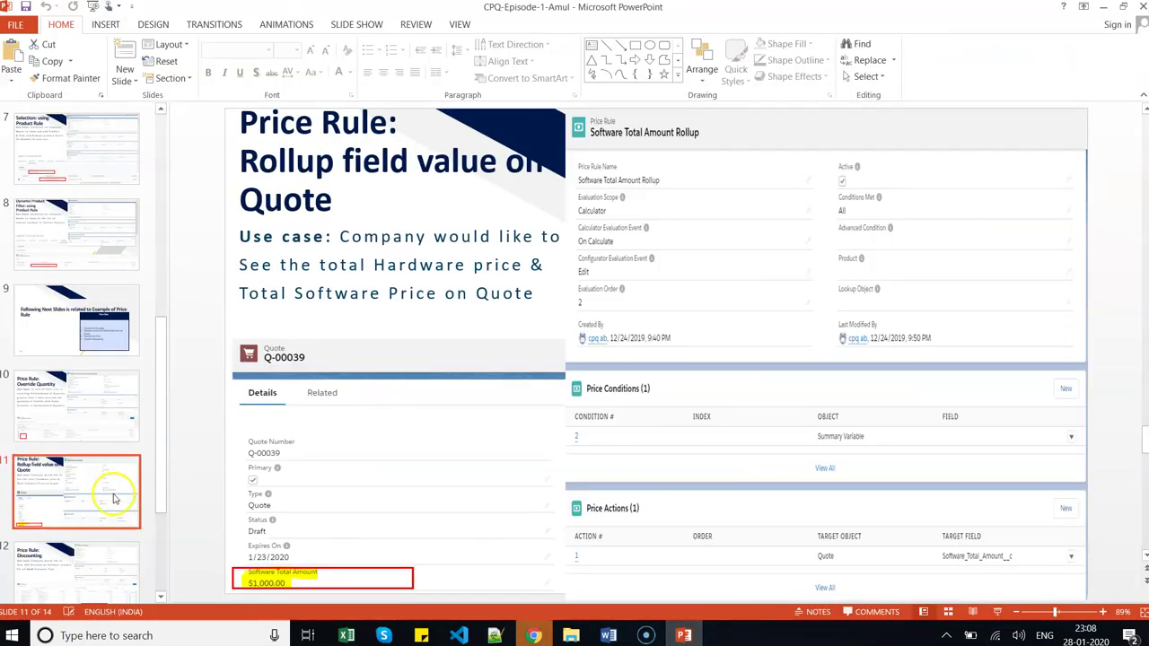
click(80, 522)
key(Down)
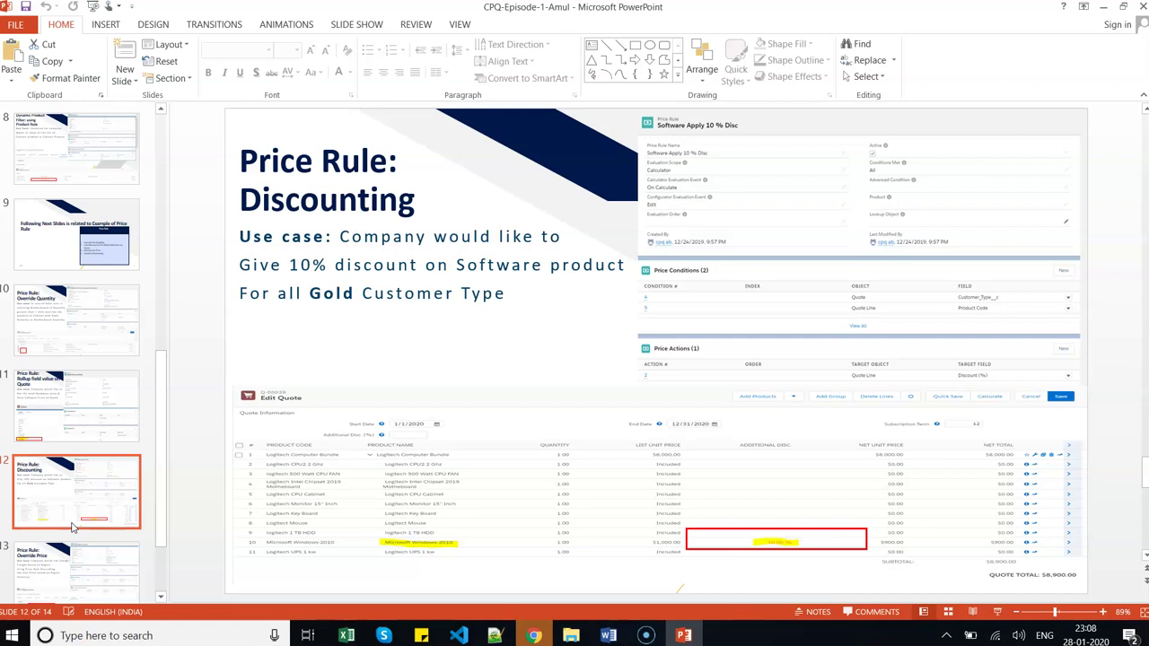
Switch back to Salesforce in Chrome, review the details of the quote's account in a separate browser tab, and return to the quote.
key(alt+Tab)
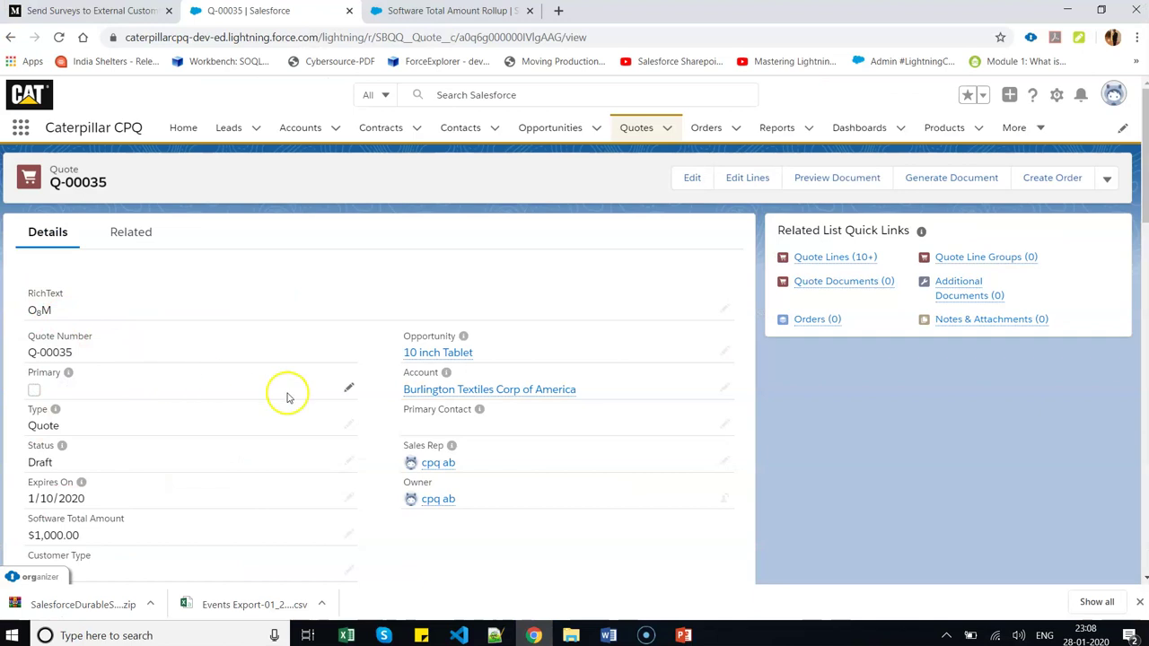
ctrl+click(421, 395)
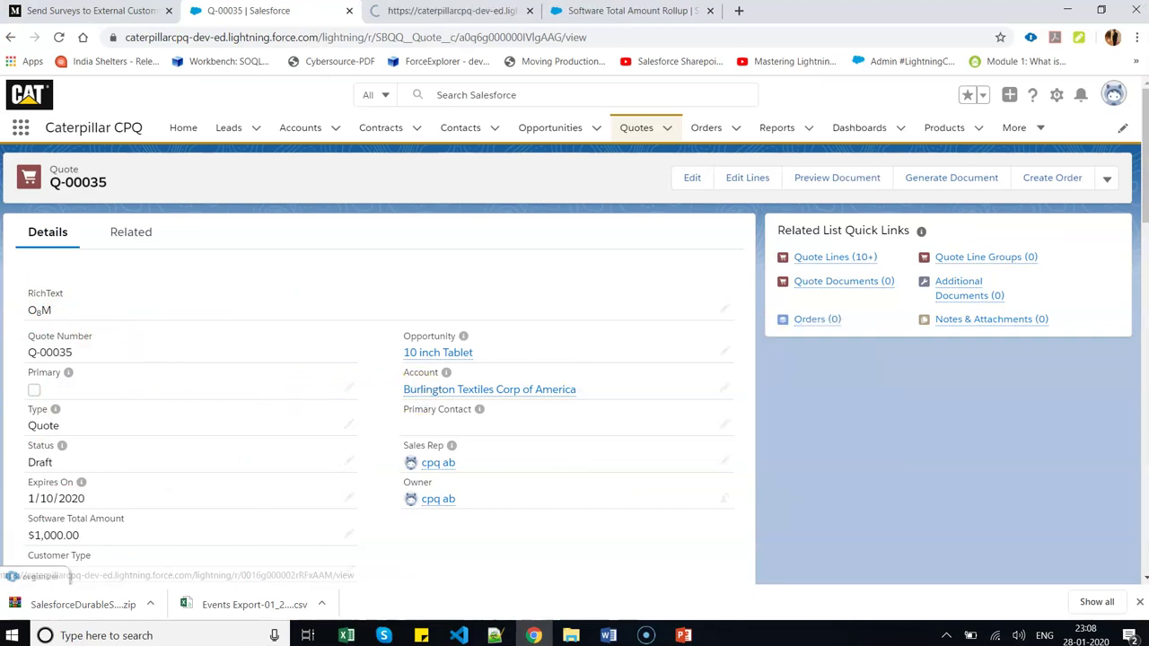
click(457, 13)
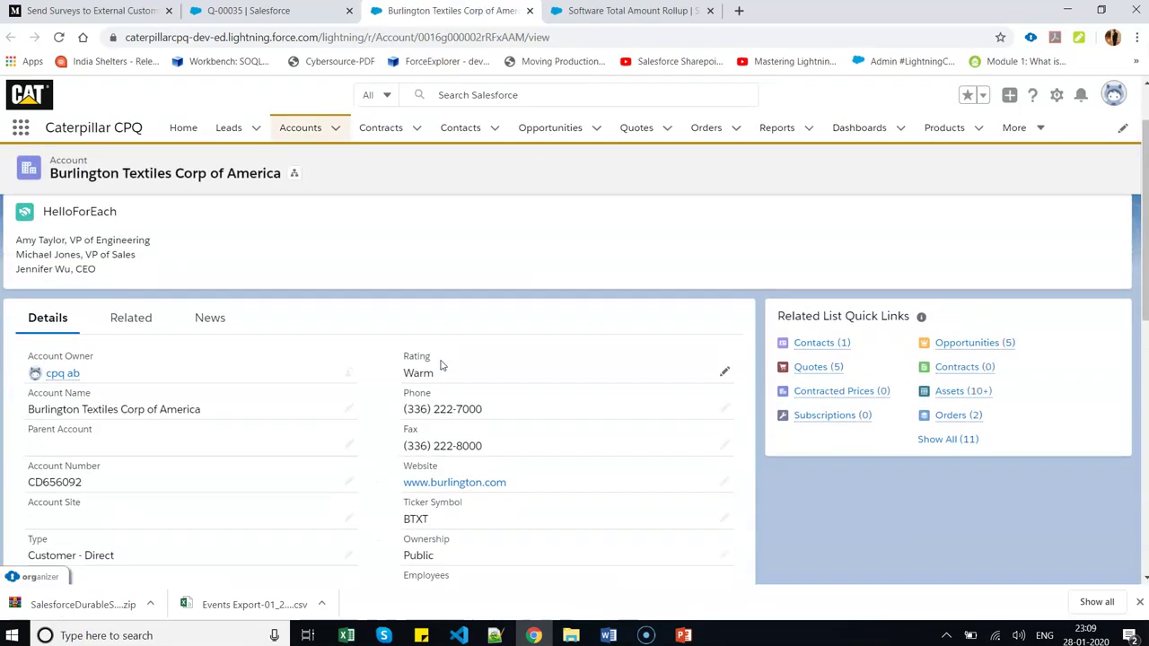
scroll(440, 365, down, 2)
scroll(157, 581, down, 1)
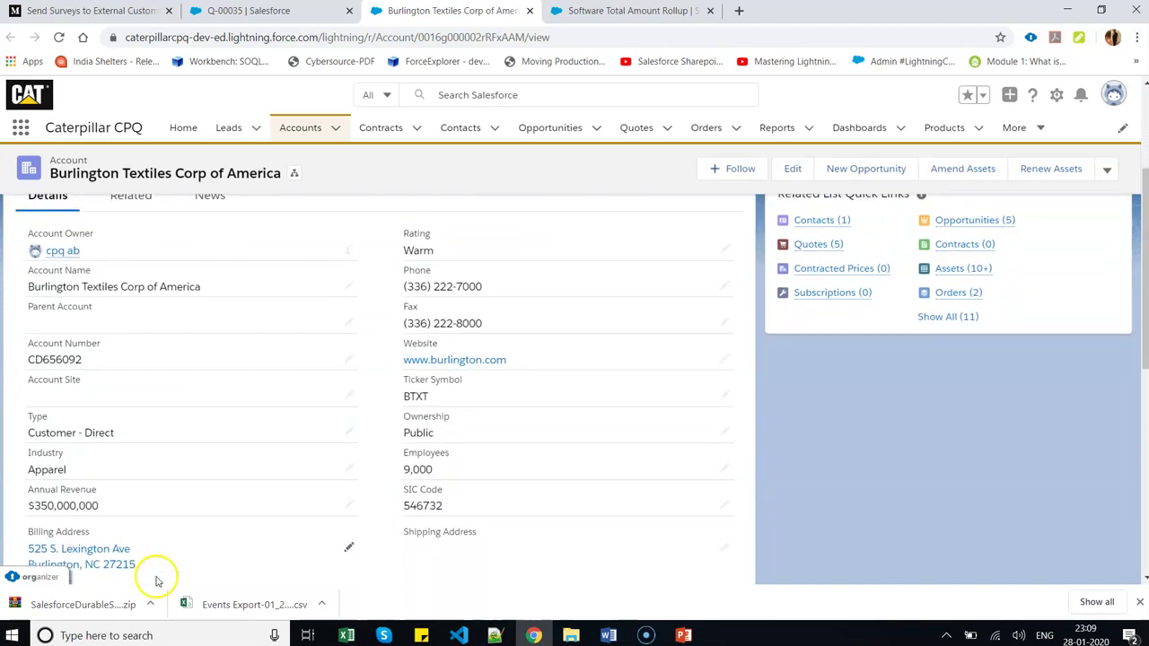
scroll(79, 440, down, 1)
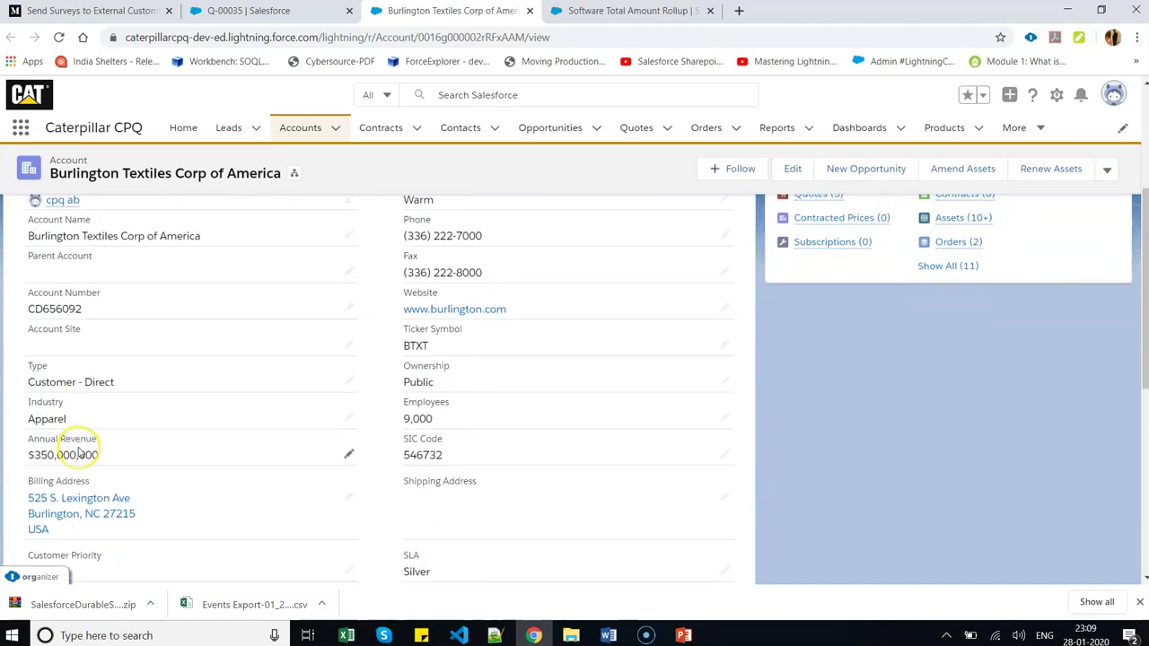
scroll(79, 454, down, 1)
scroll(78, 453, down, 3)
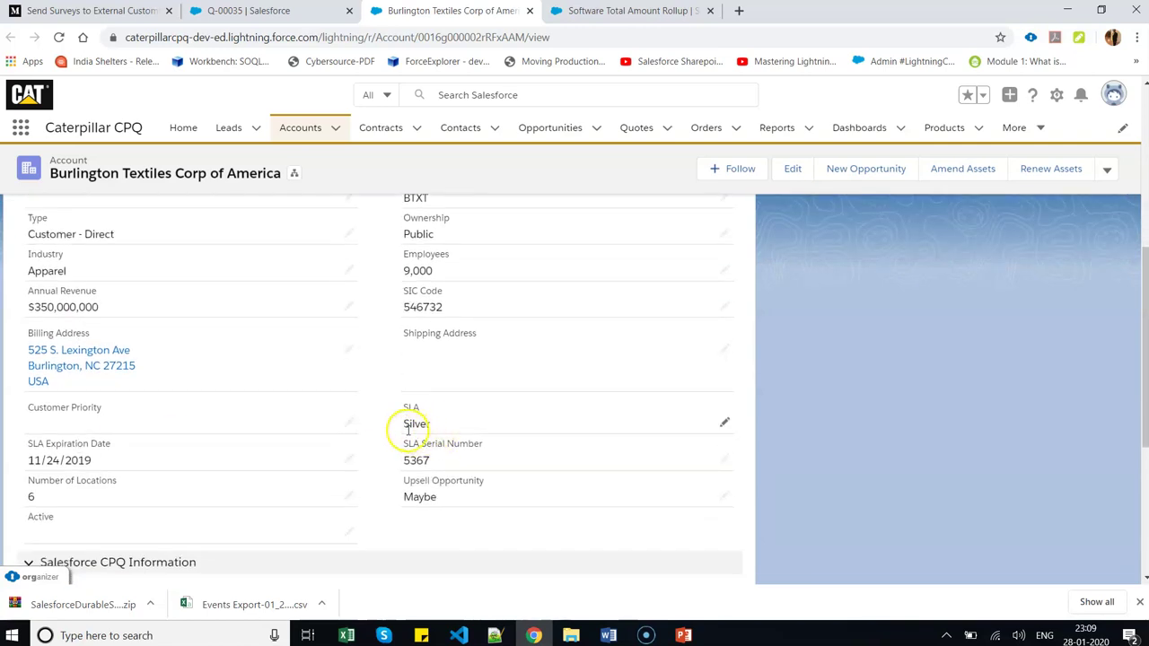
click(278, 10)
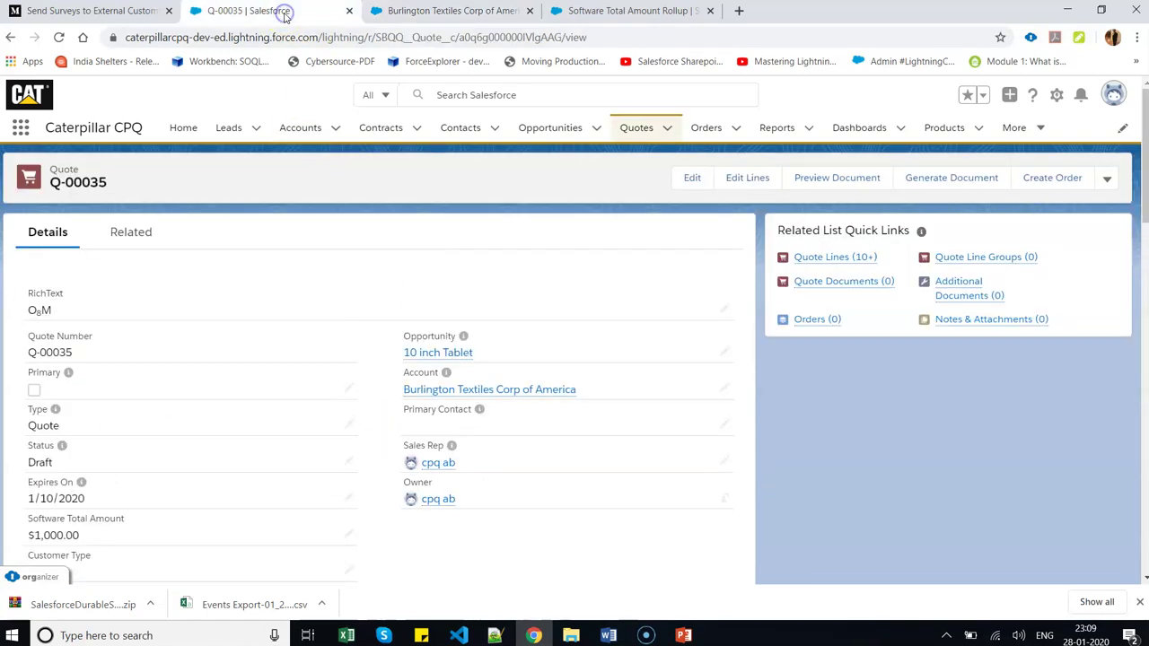
Open the price rule "Software Apply 10 % Disc" from the price rules list and review its conditions and actions.
click(658, 14)
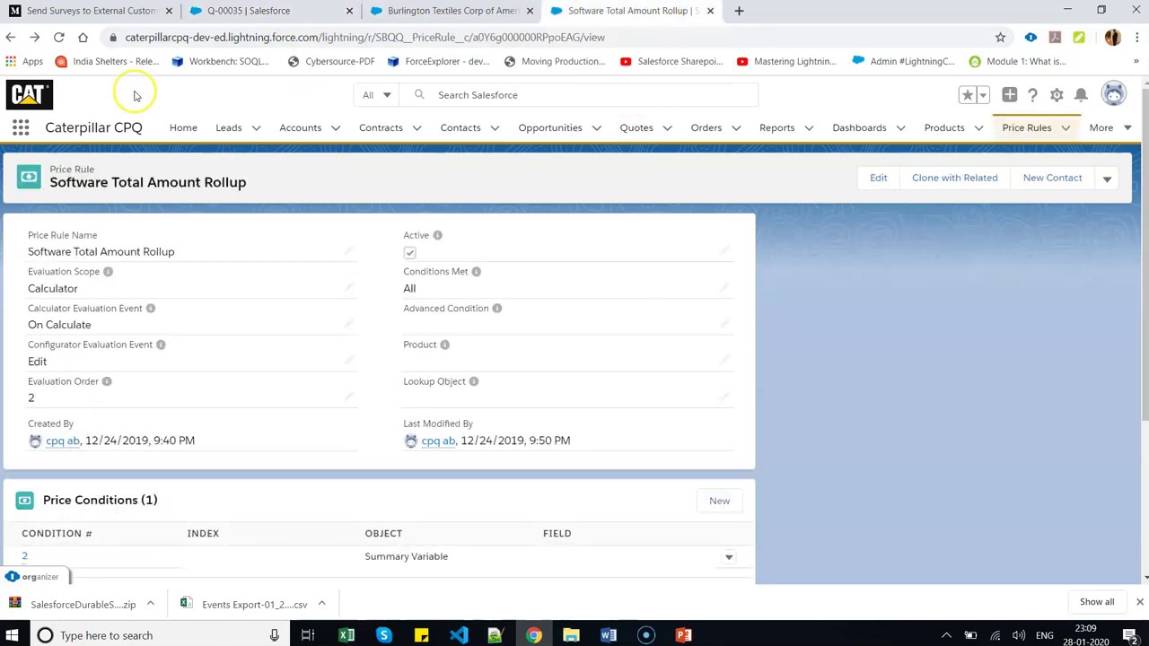
click(13, 38)
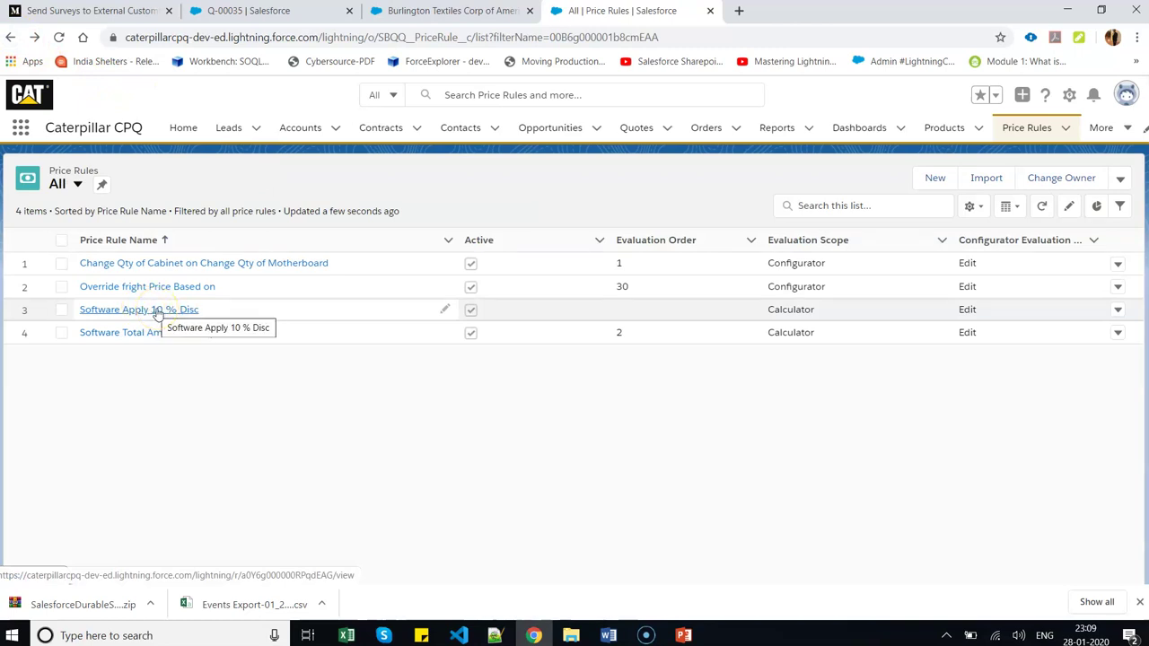
click(157, 311)
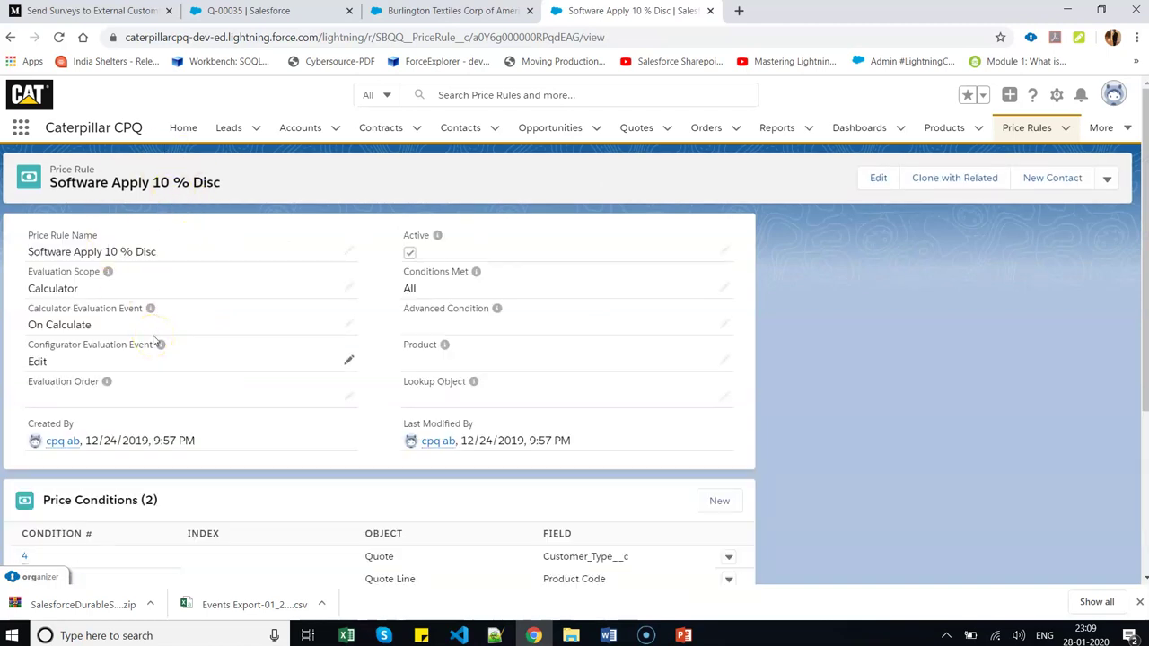
scroll(159, 449, down, 3)
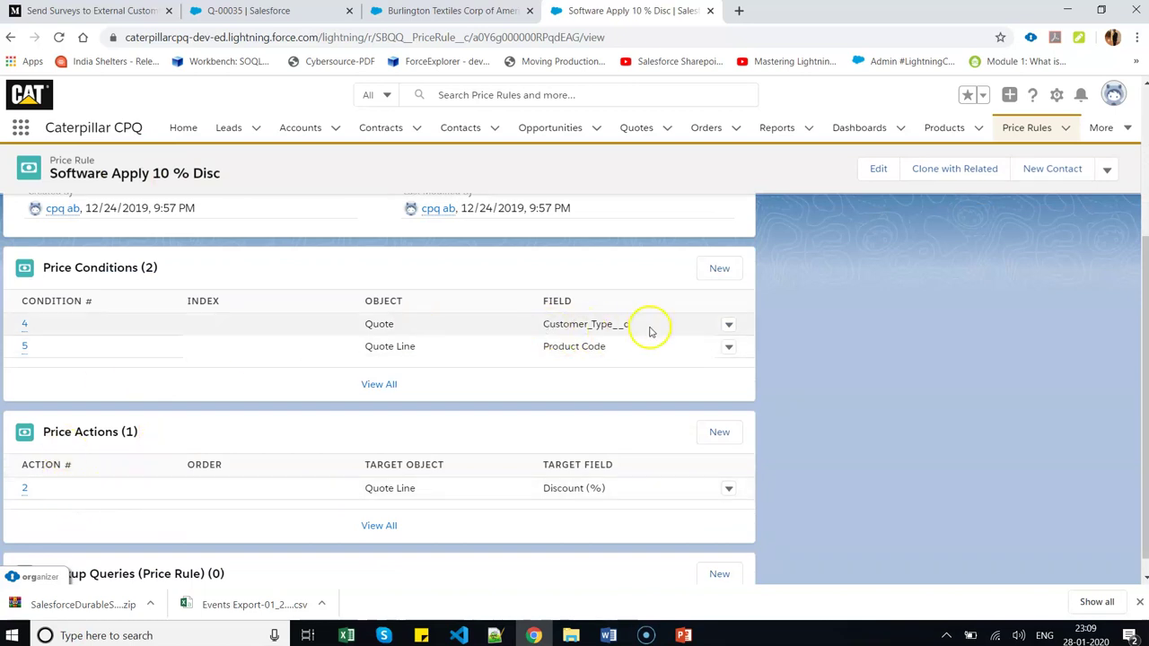
Review the filter information of the price condition on the quote's Customer_Type__c field, and return to the price rule.
click(25, 324)
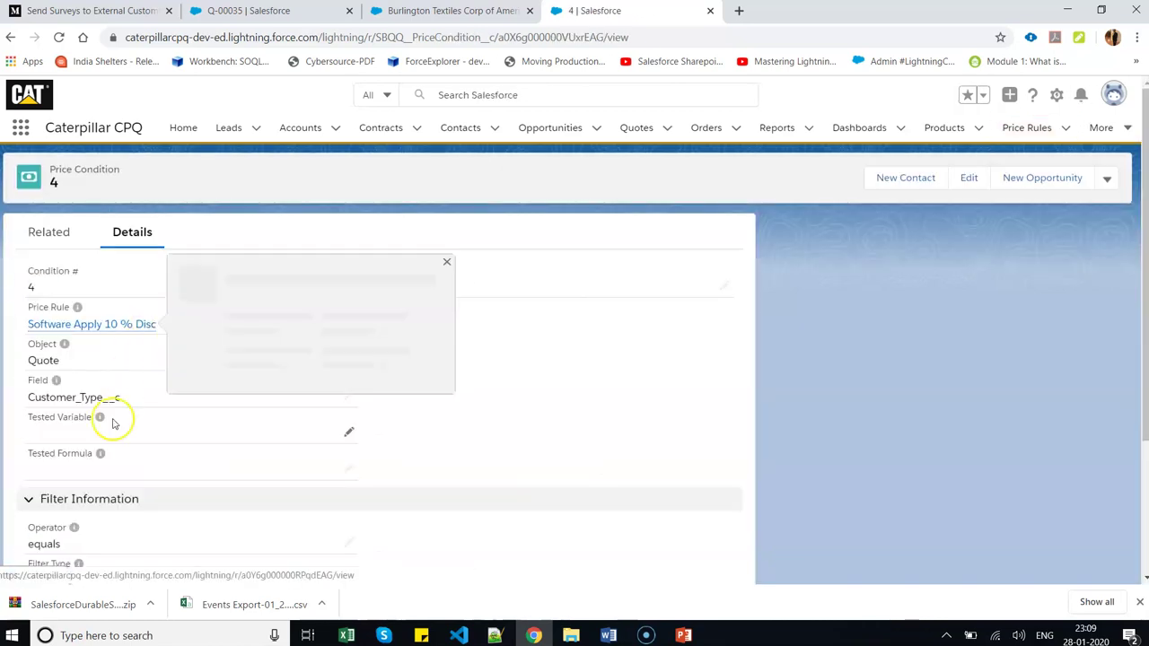
scroll(112, 423, down, 1)
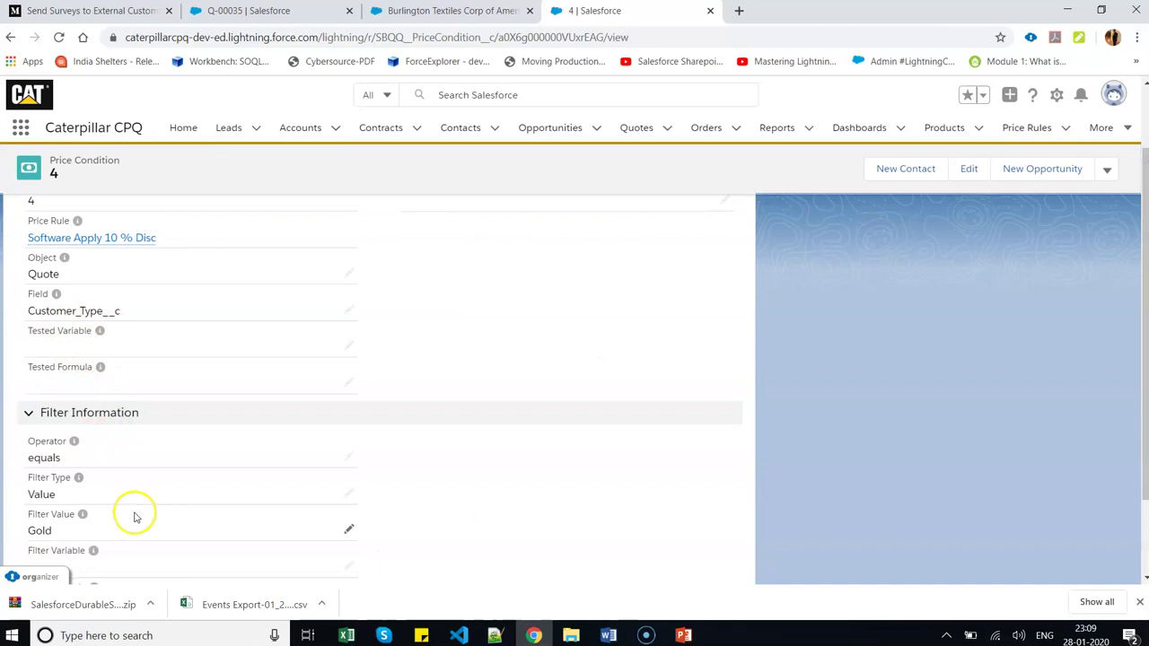
scroll(134, 517, down, 1)
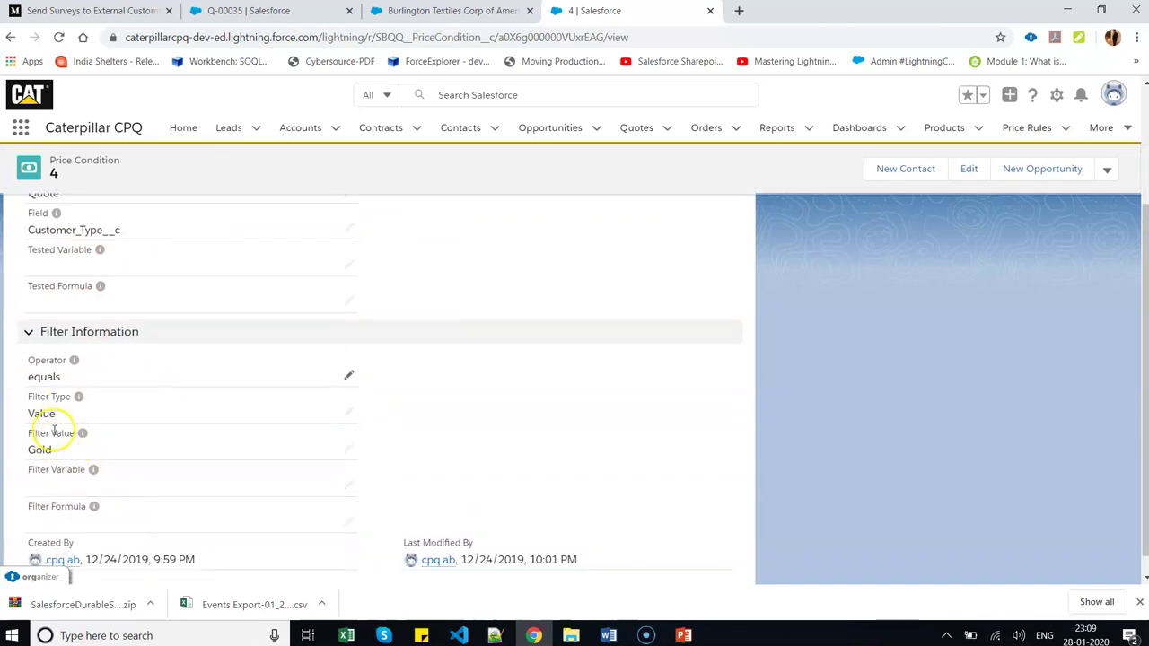
click(11, 37)
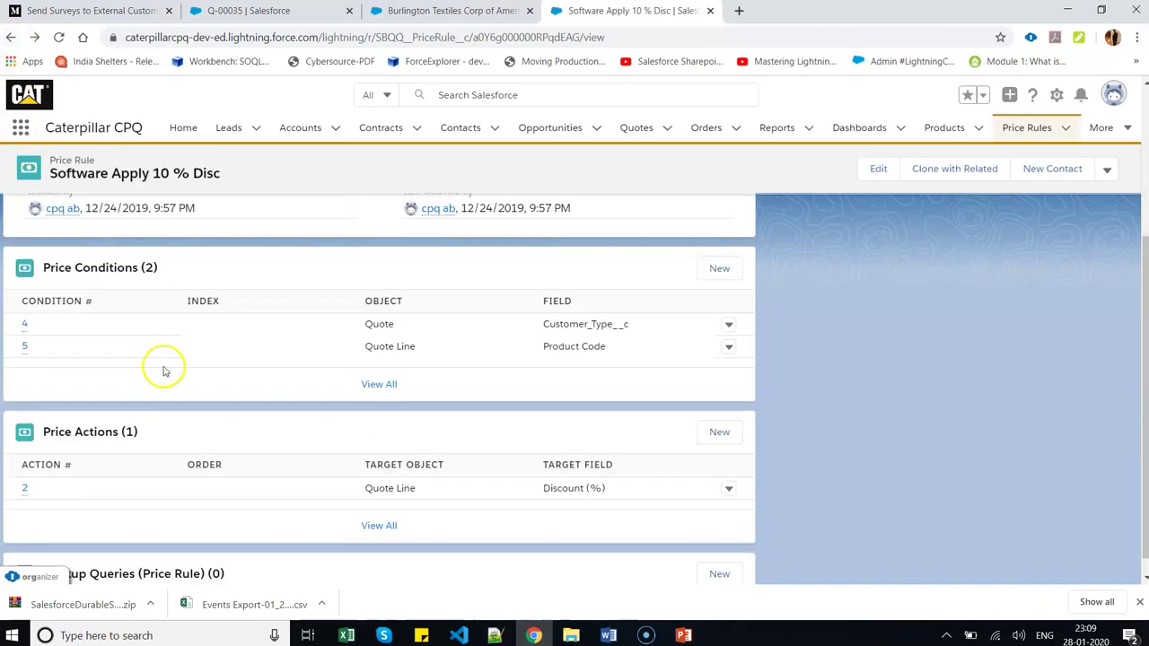
Review the filter information of the price condition on the quote line's Product Code field, and return to the price rule.
click(26, 349)
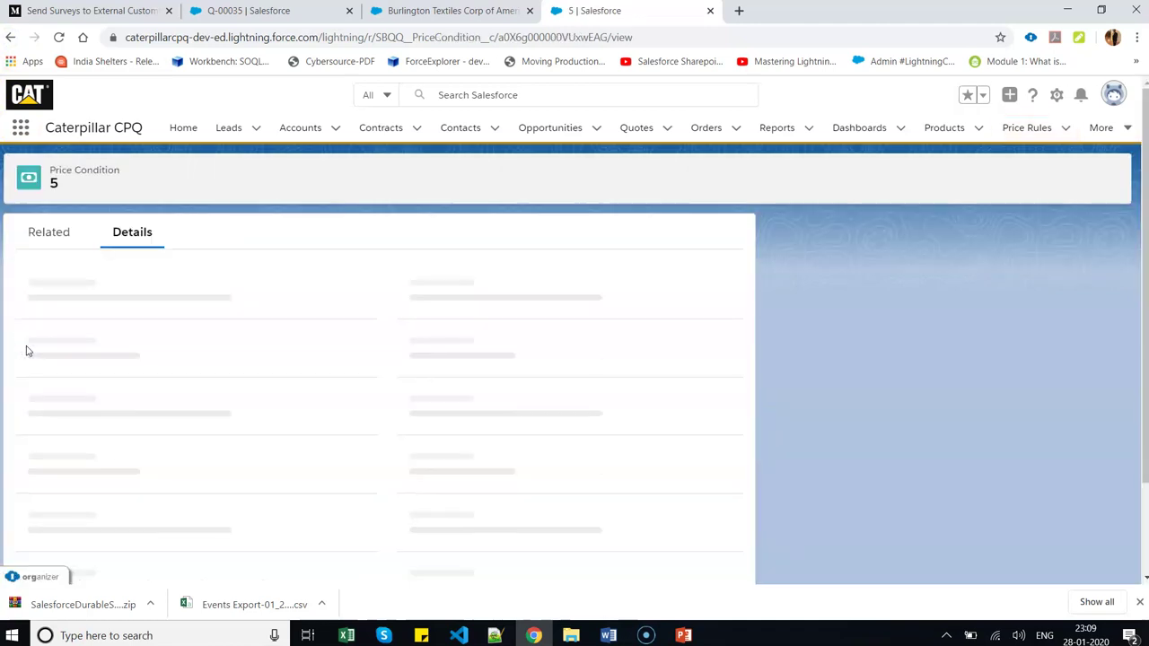
scroll(123, 398, down, 2)
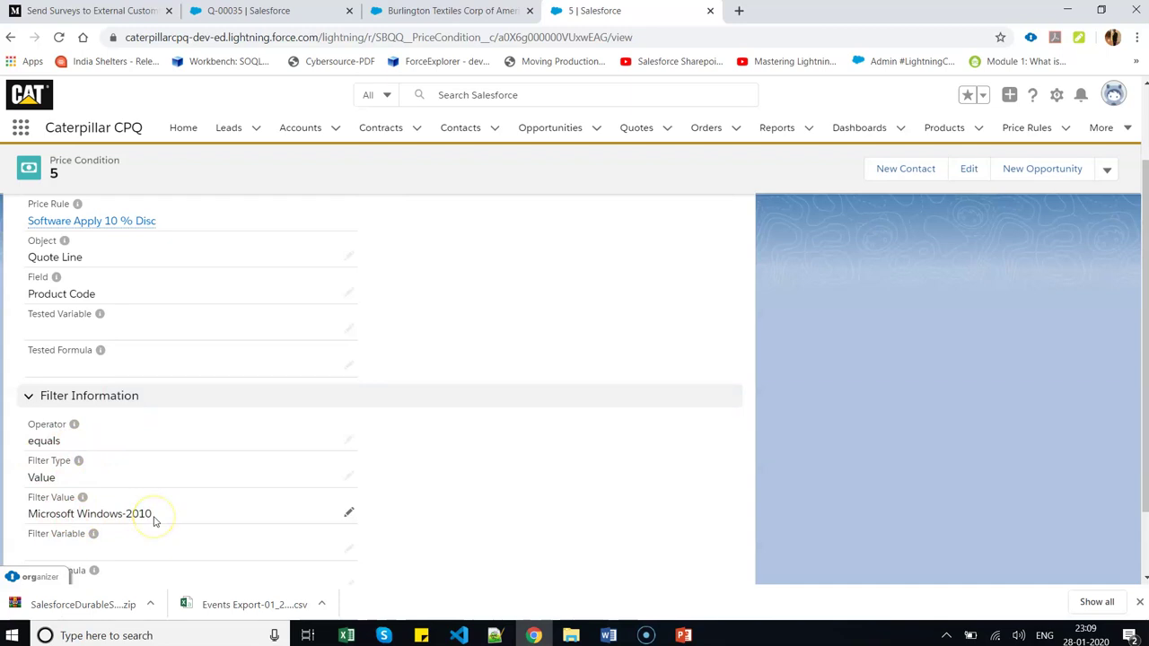
scroll(124, 492, up, 2)
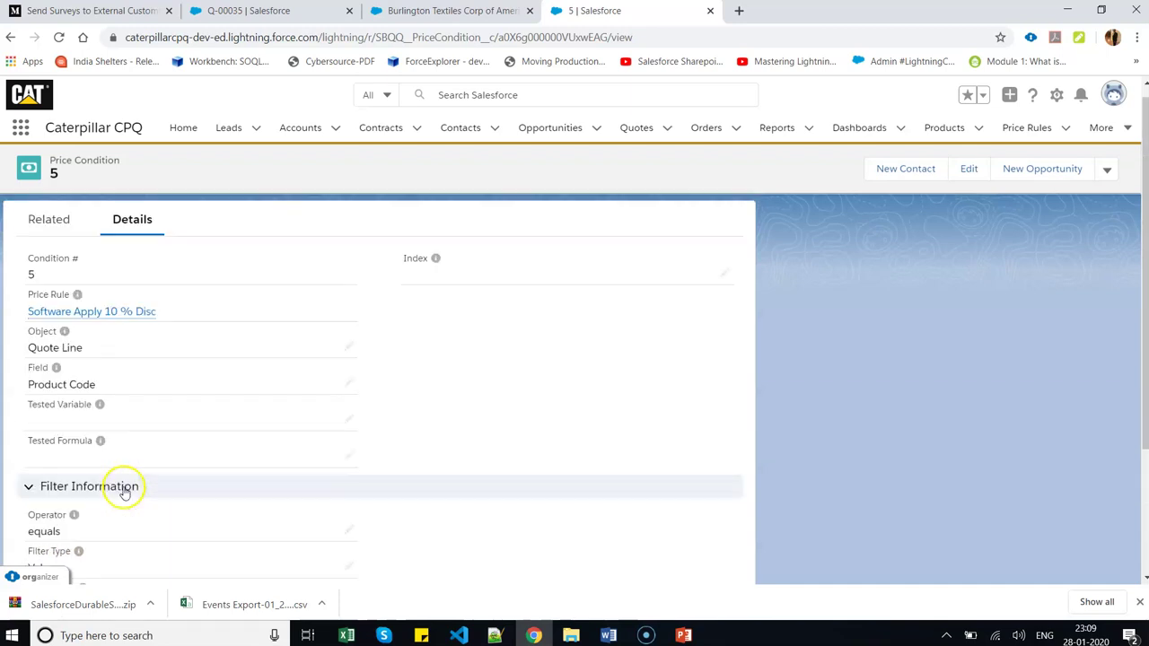
click(14, 38)
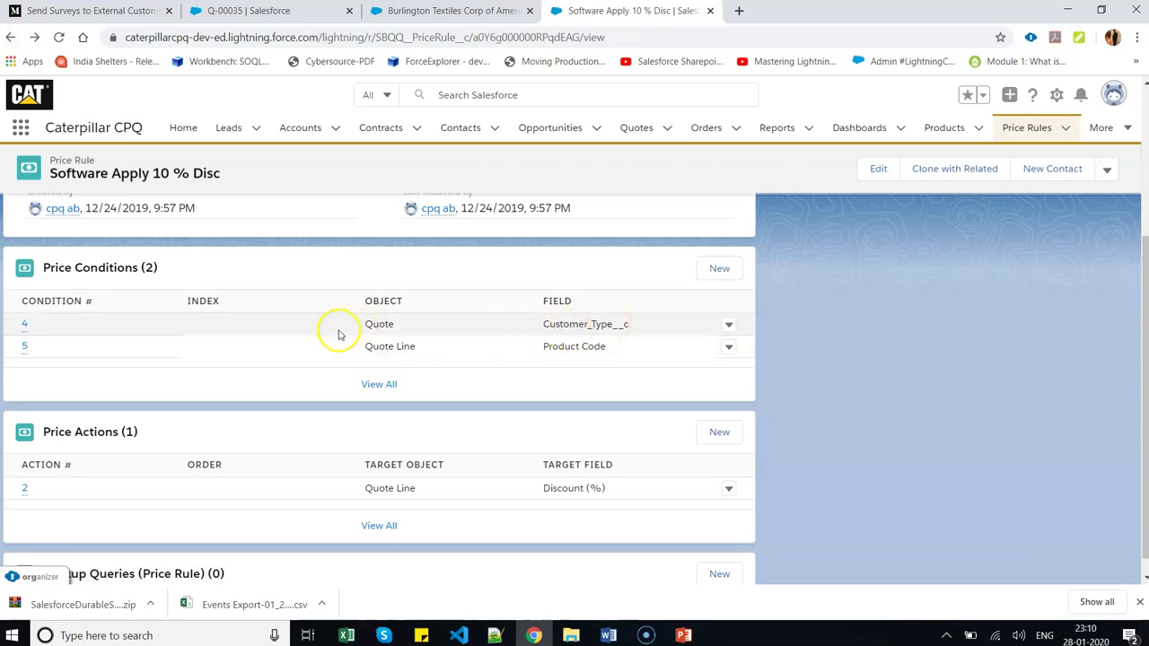
Recheck the Customer_Type__c condition and the Product Code condition one after the other, returning to the price rule after each.
click(27, 326)
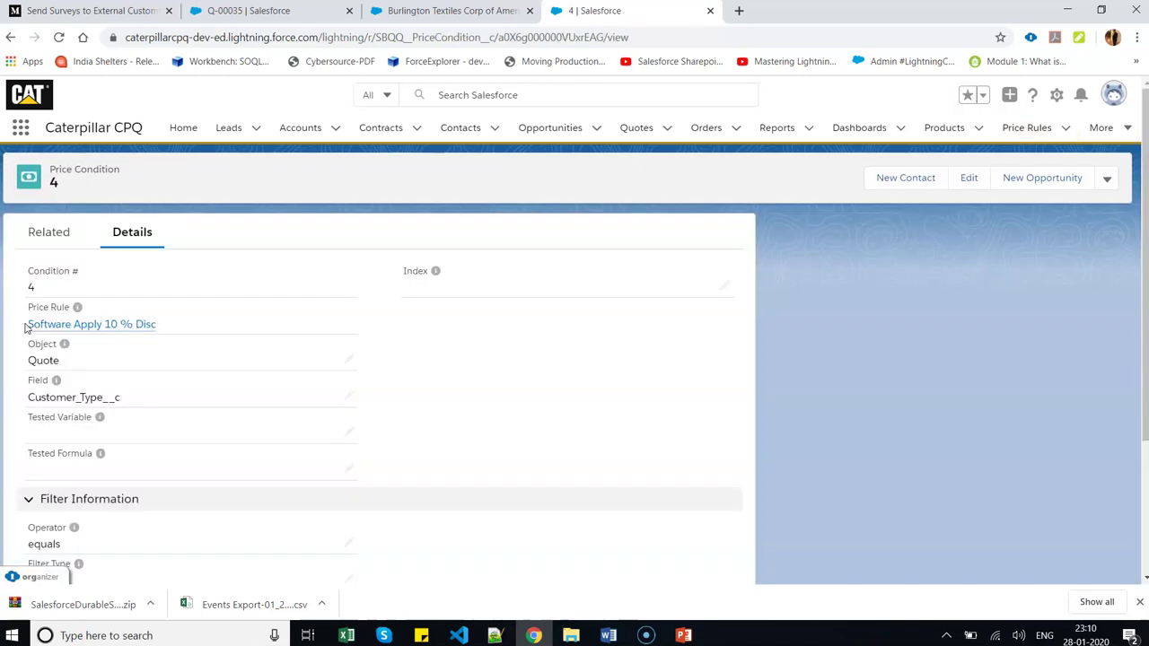
scroll(62, 437, down, 1)
click(10, 37)
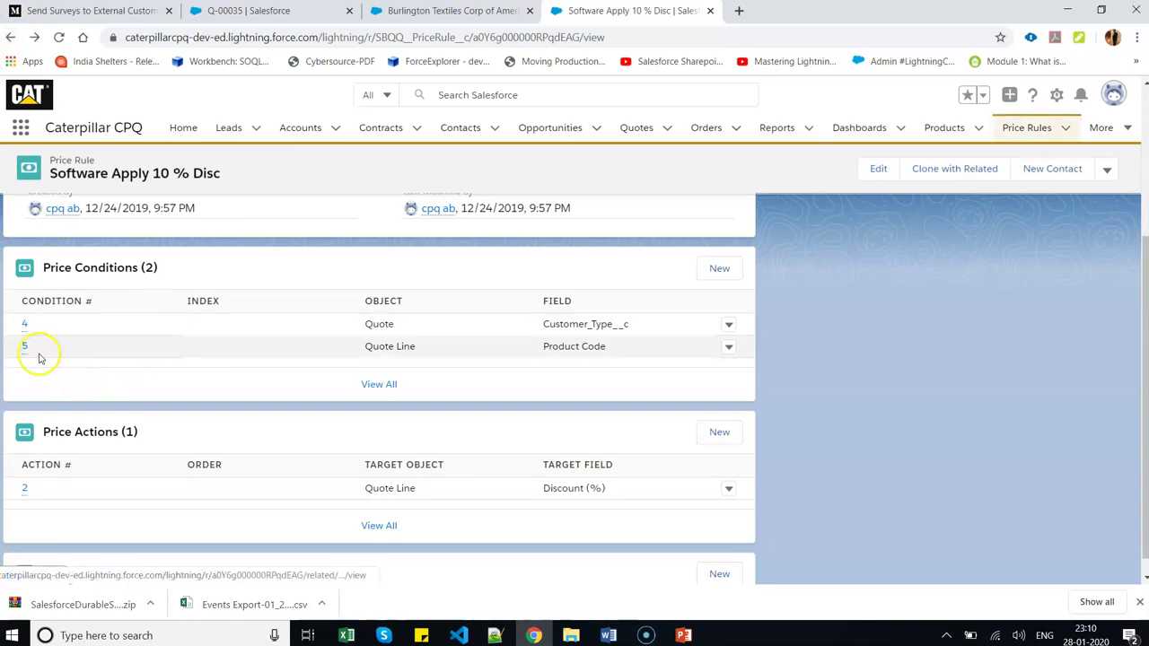
mouse_move(25, 349)
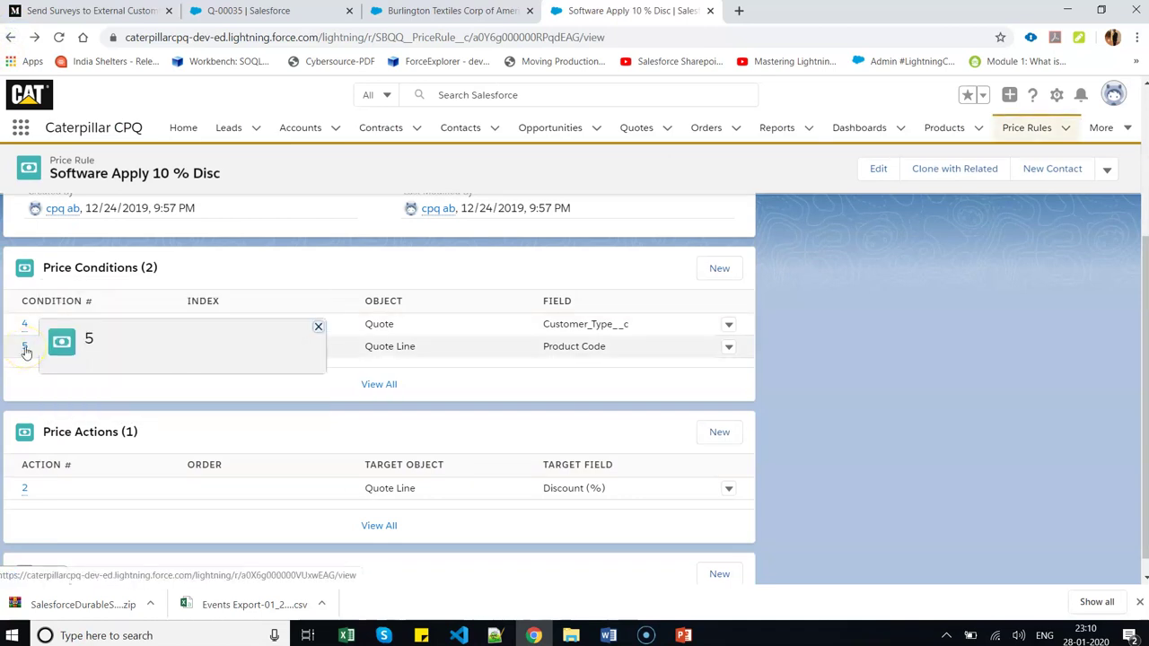
click(25, 349)
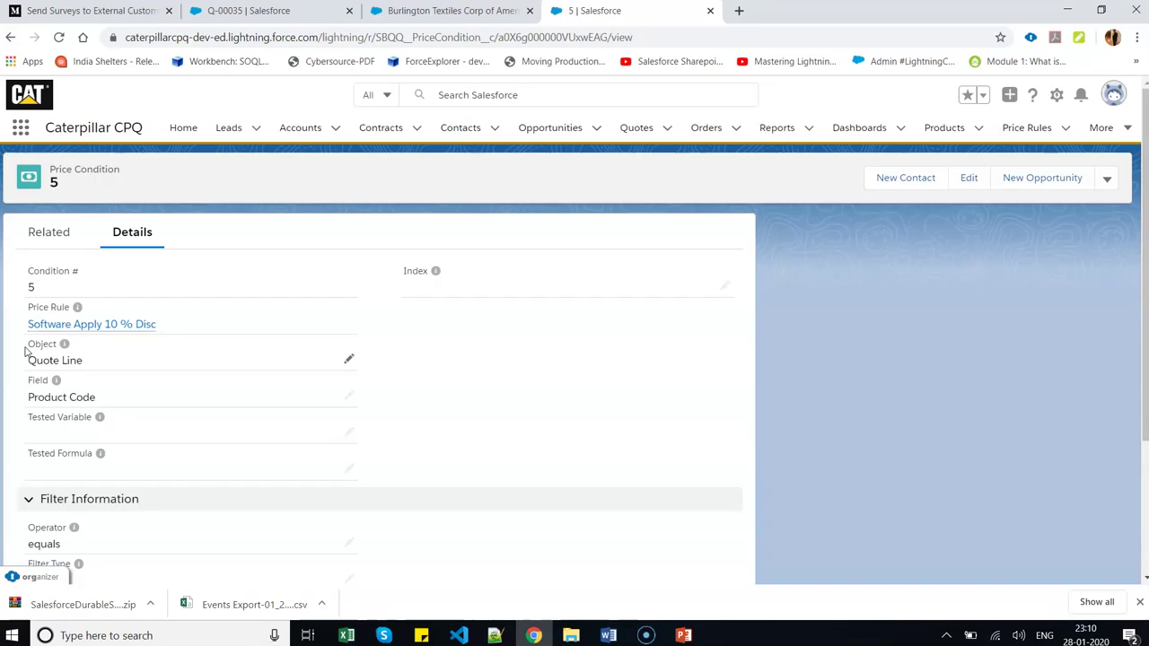
scroll(126, 521, down, 2)
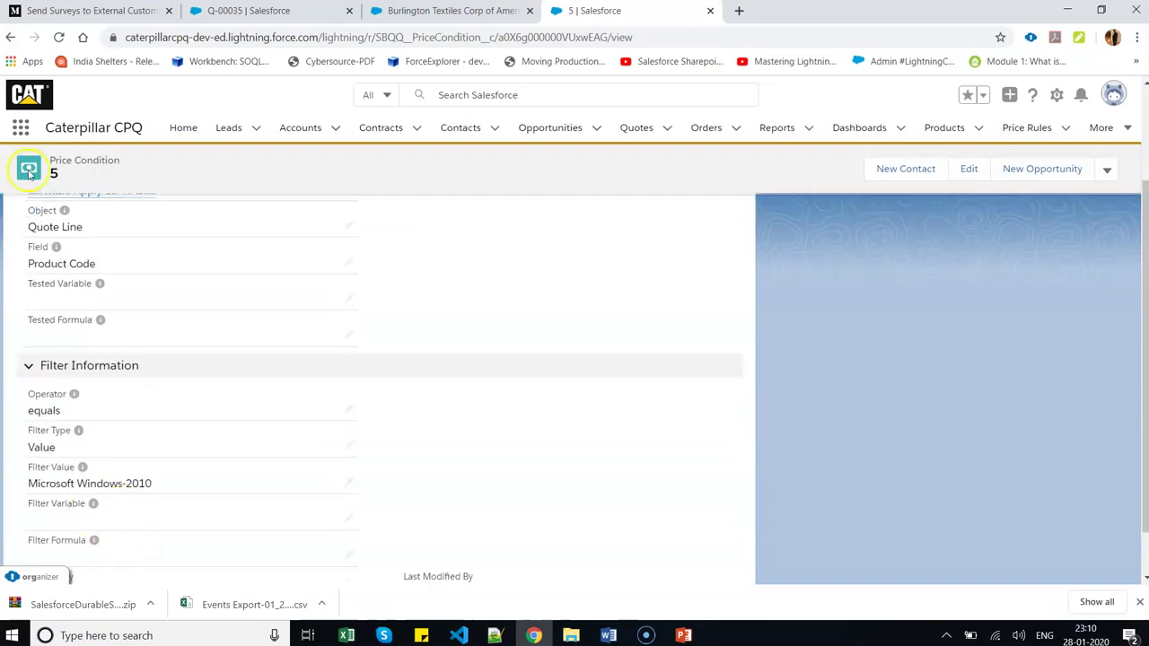
click(11, 37)
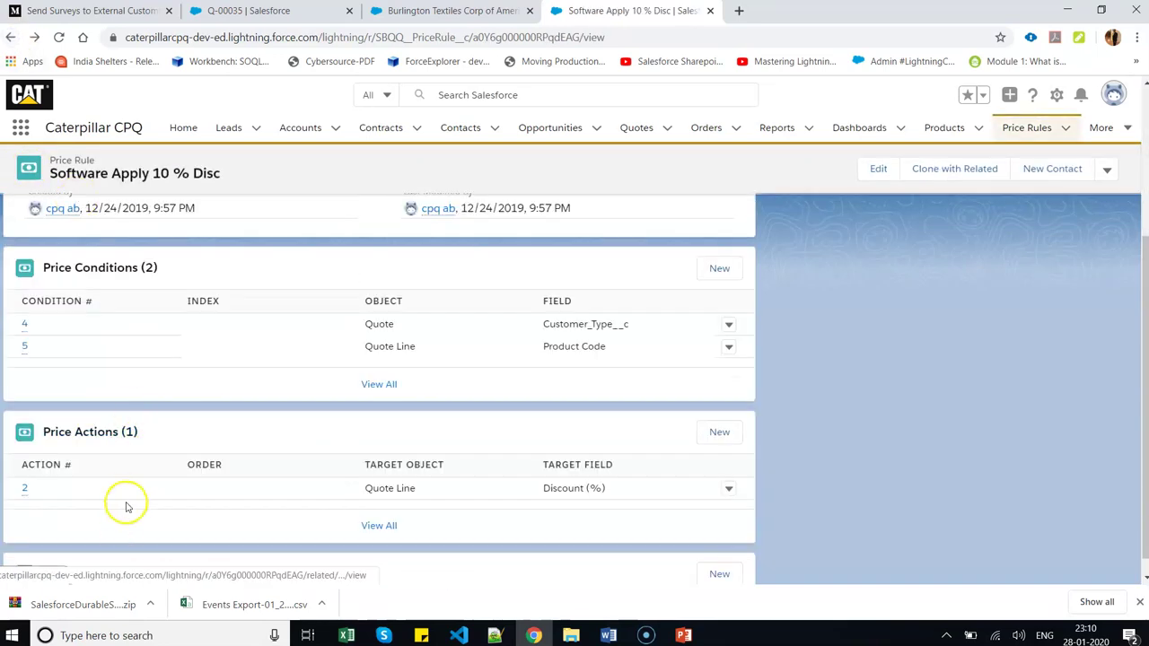
Examine the target and source value of the price action on the quote line's Discount (%), and return to the price rule's details.
click(26, 468)
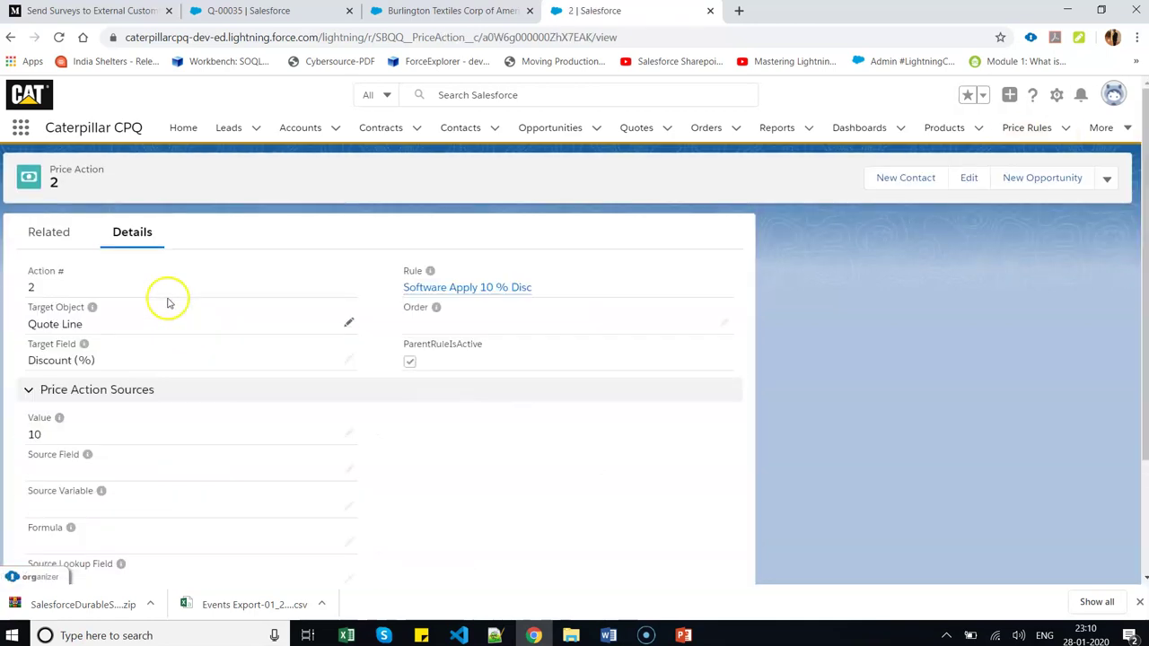
scroll(110, 408, down, 1)
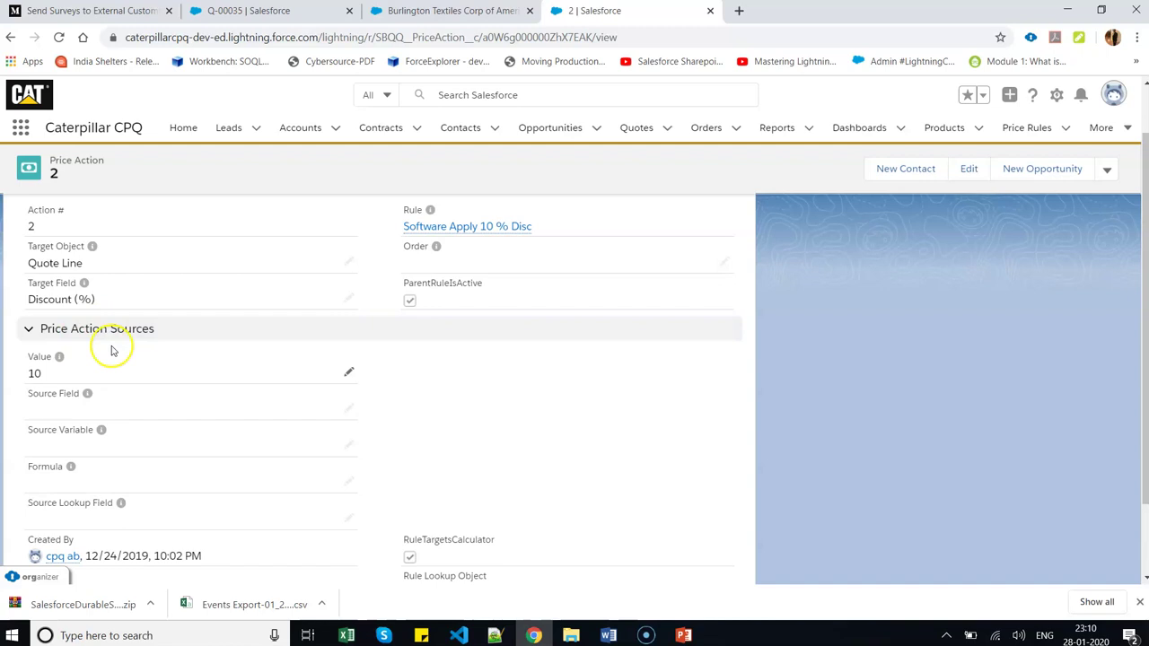
scroll(68, 393, up, 1)
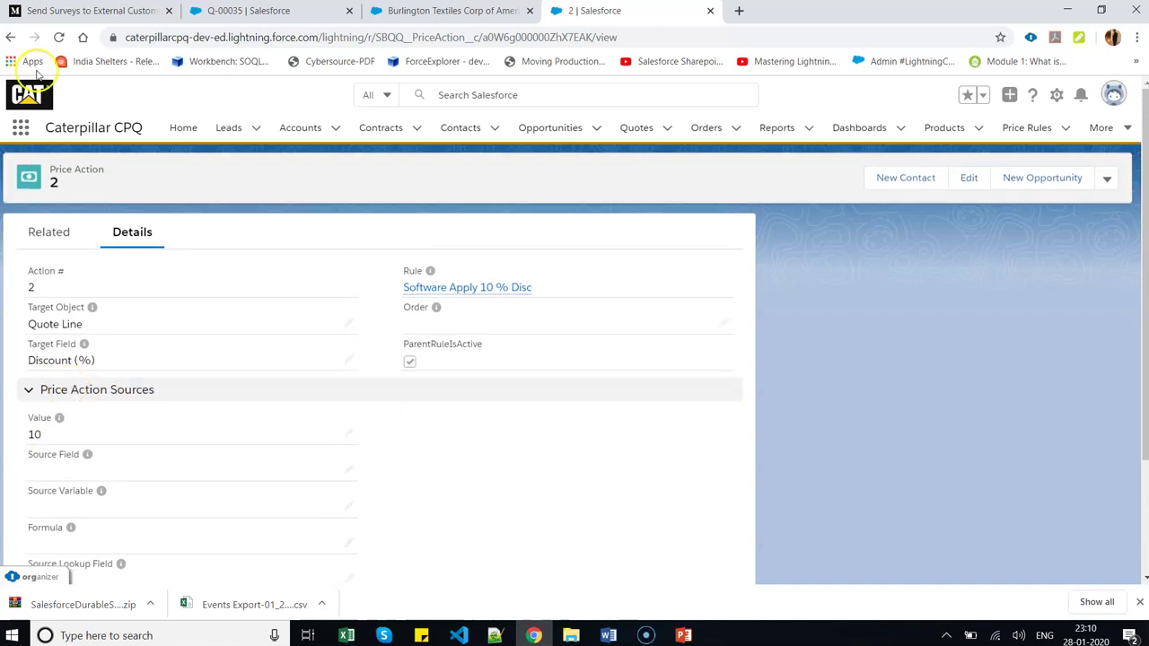
click(11, 37)
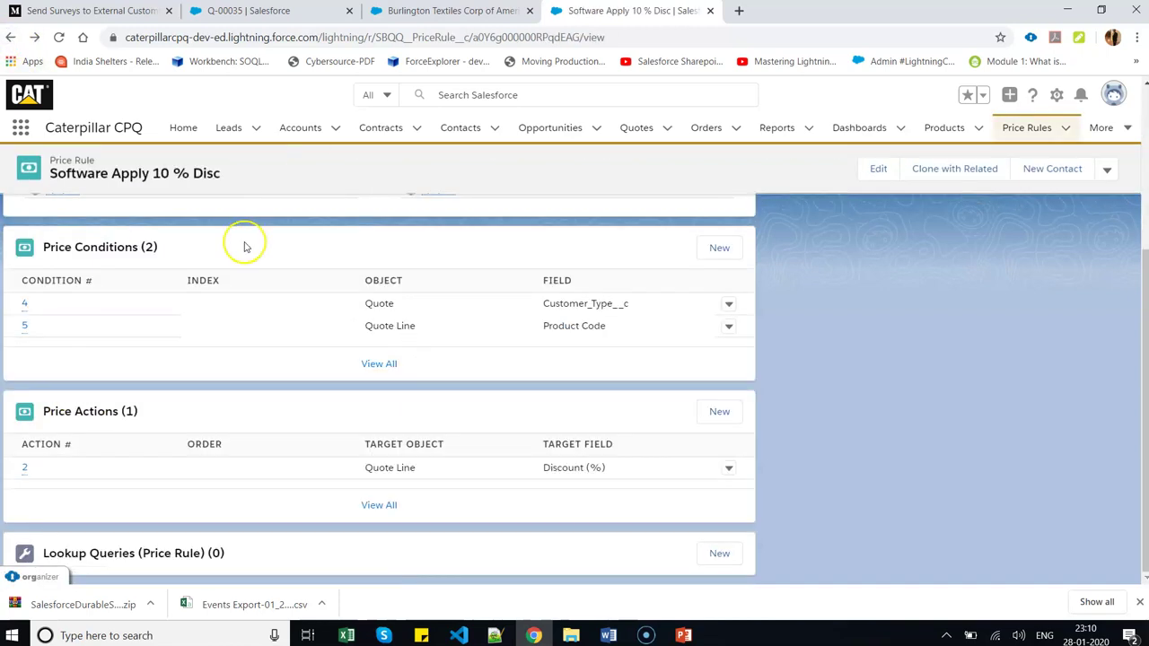
scroll(243, 243, up, 3)
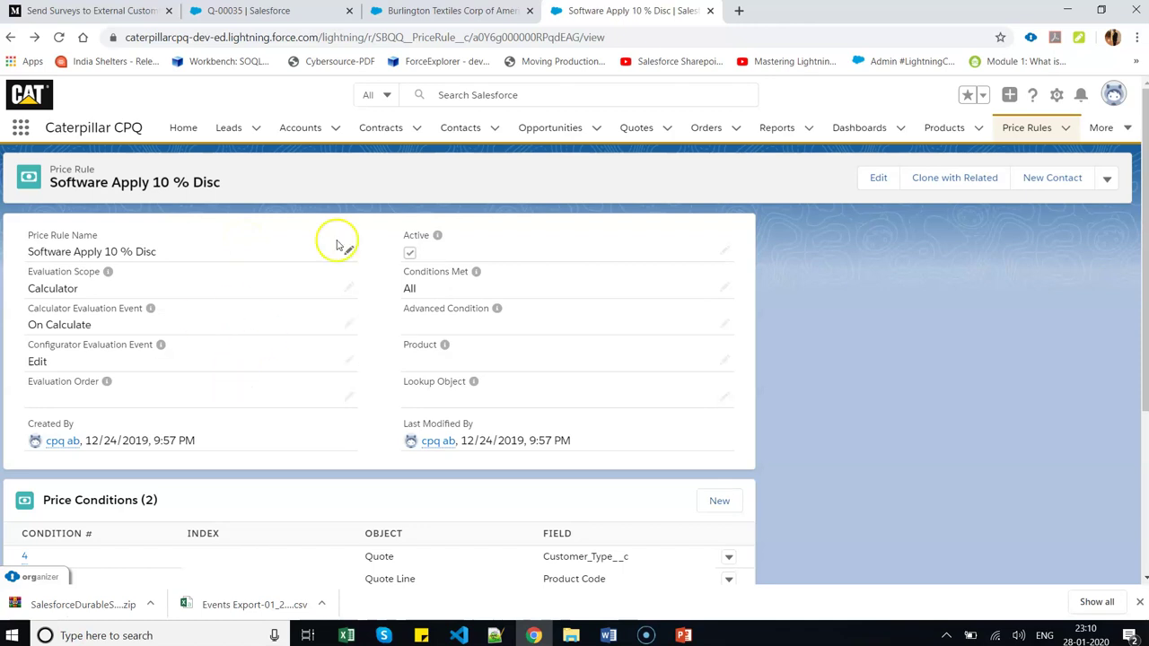
Return to the quote in its browser tab, set its Customer Type to Gold and save the record.
click(319, 12)
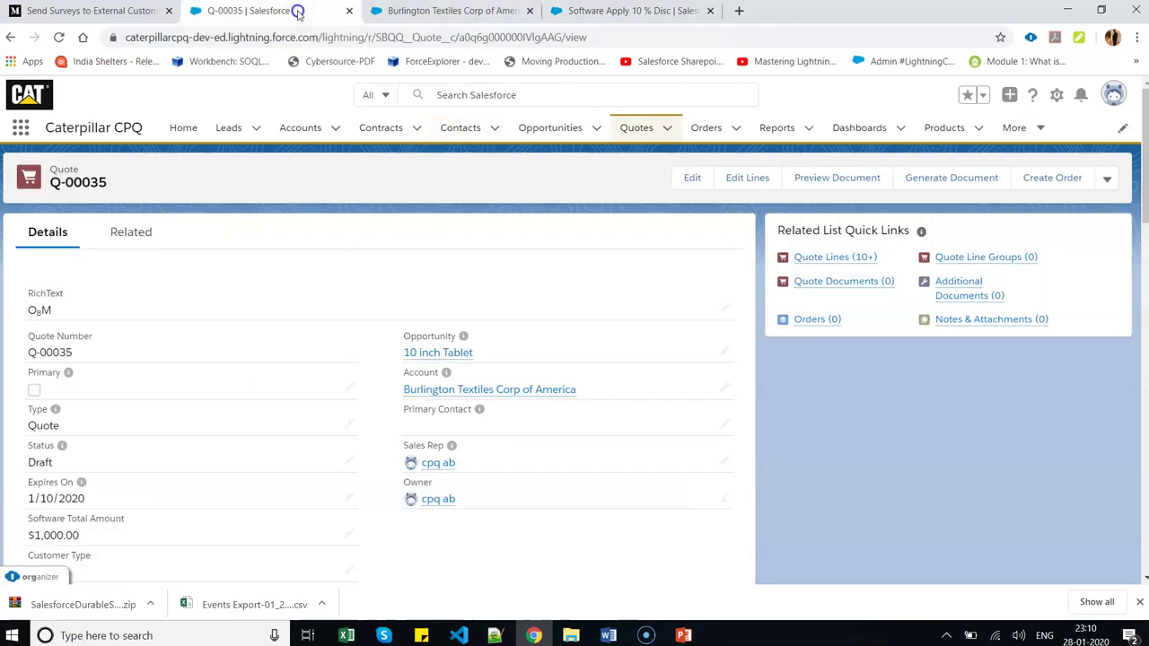
click(743, 178)
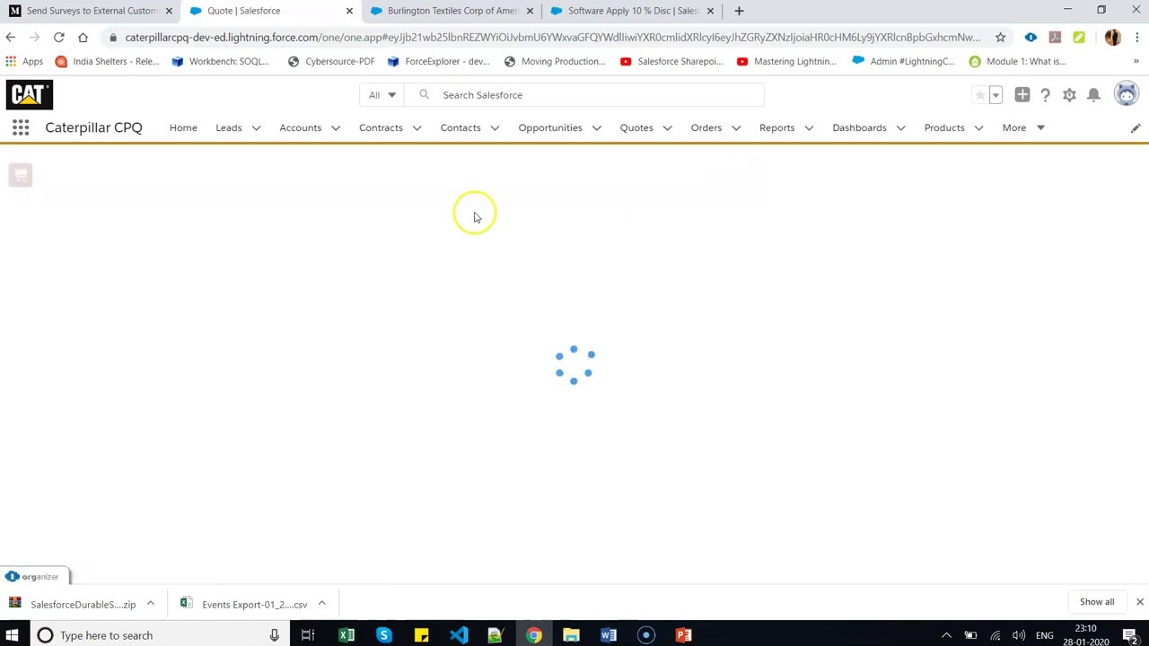
click(1059, 185)
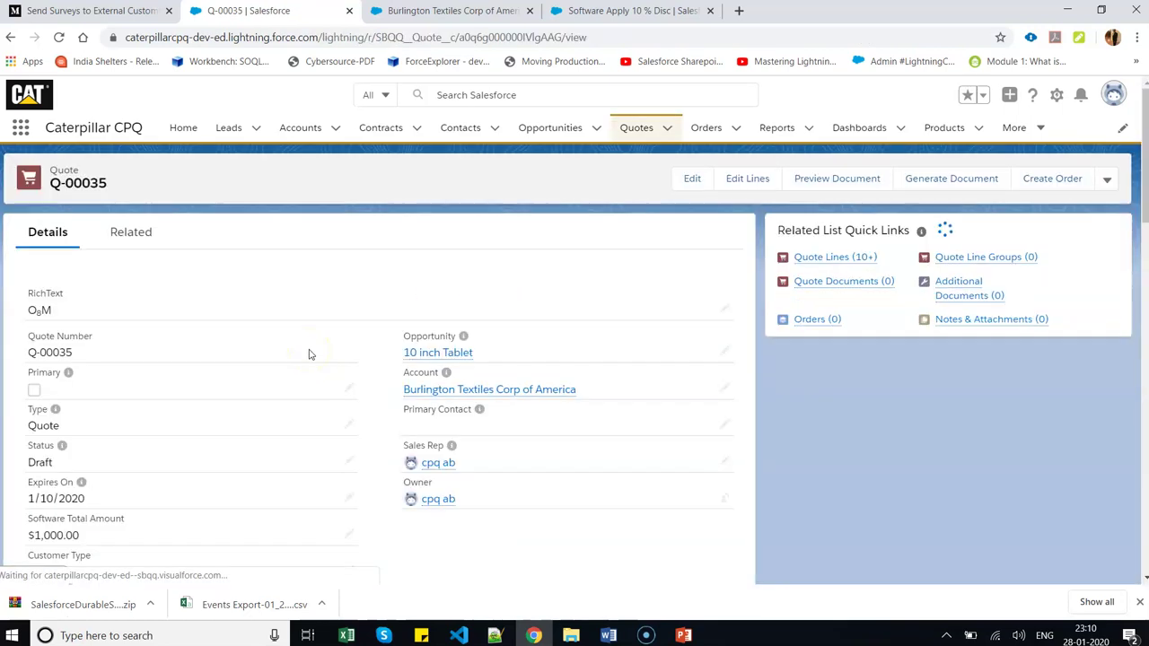
scroll(309, 355, down, 3)
click(354, 370)
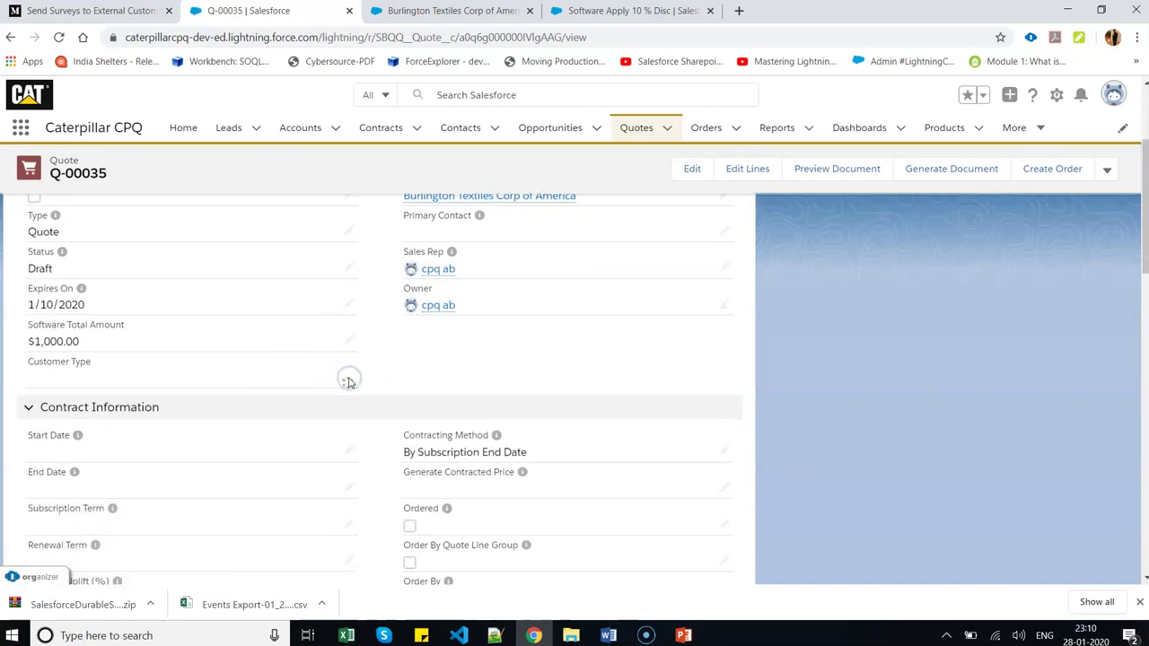
click(348, 383)
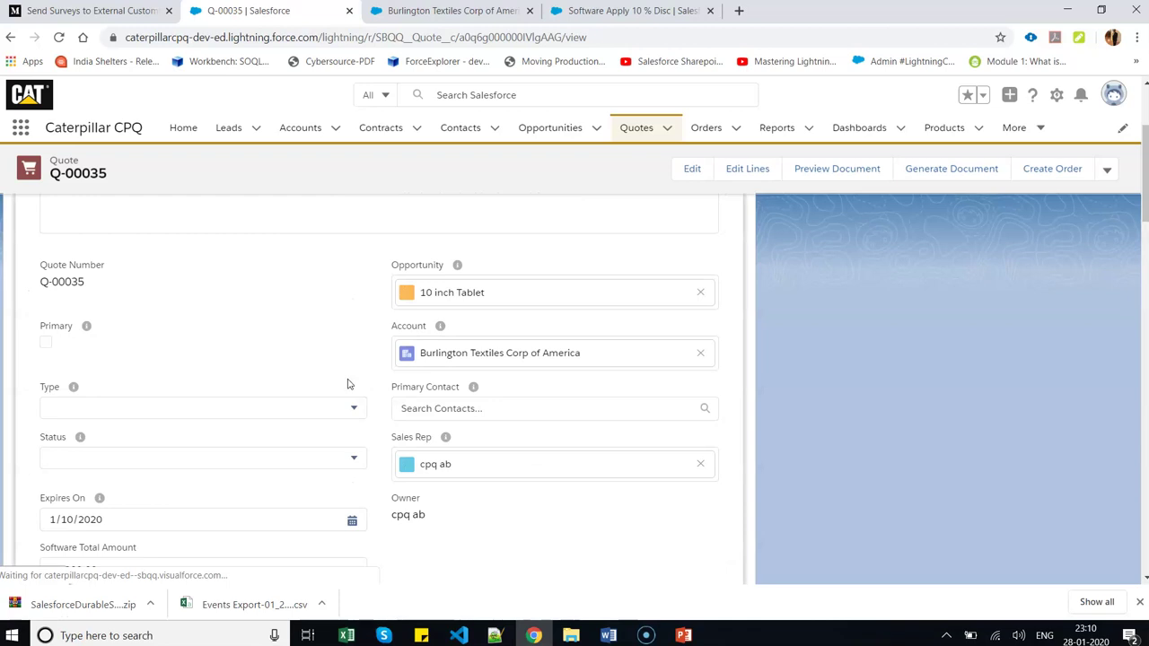
click(270, 381)
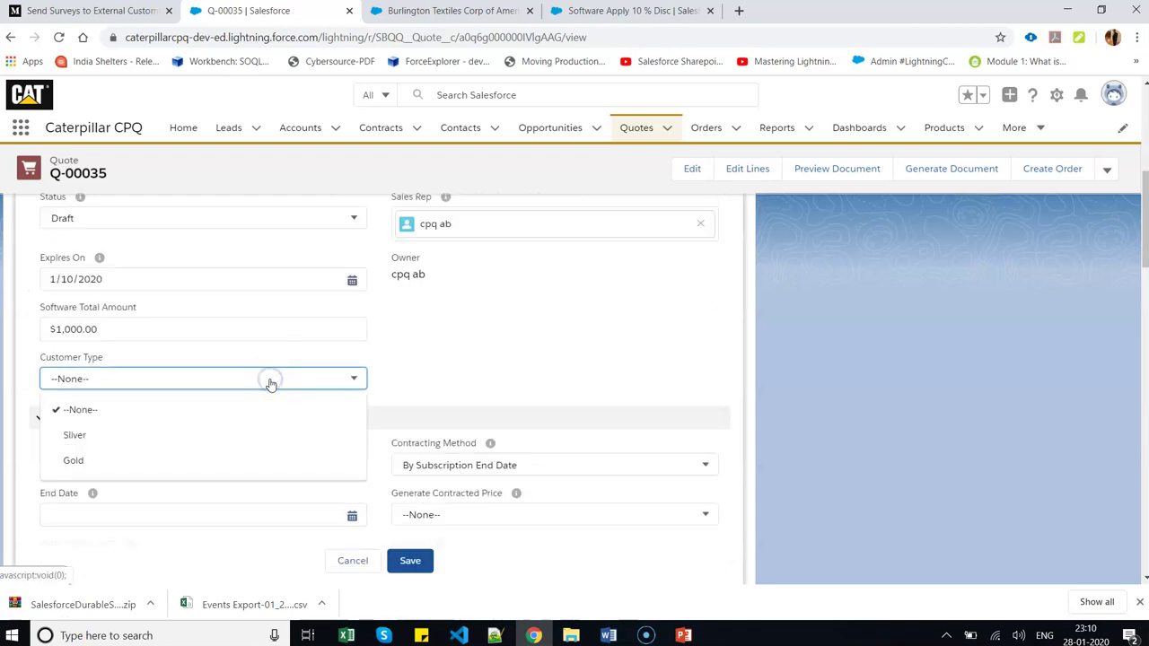
click(203, 462)
click(410, 563)
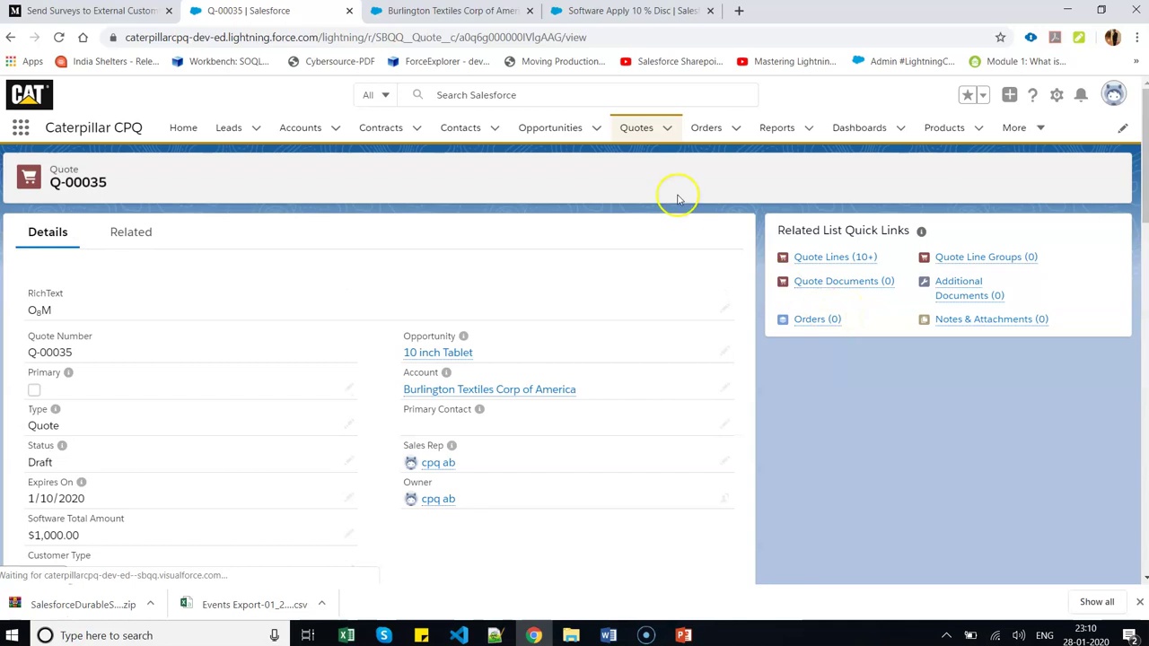
Replace the Logitech Computer Bundle in the quote's lines with the Microsoft Windows-2010 product, found by searching for "mic".
click(740, 187)
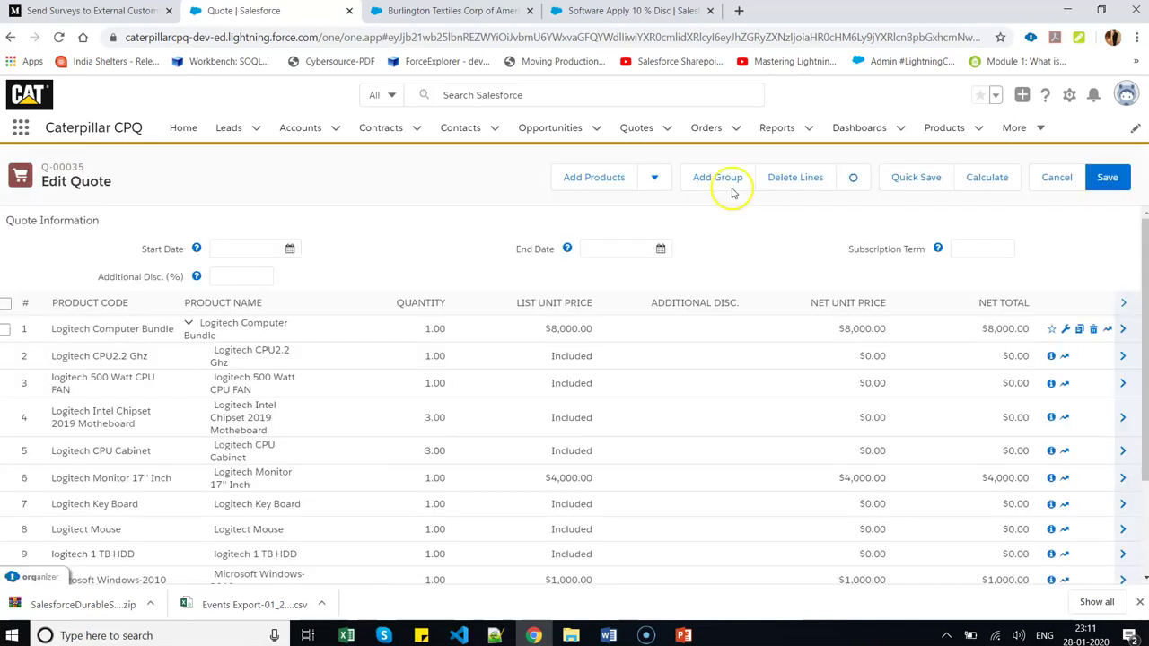
click(1092, 333)
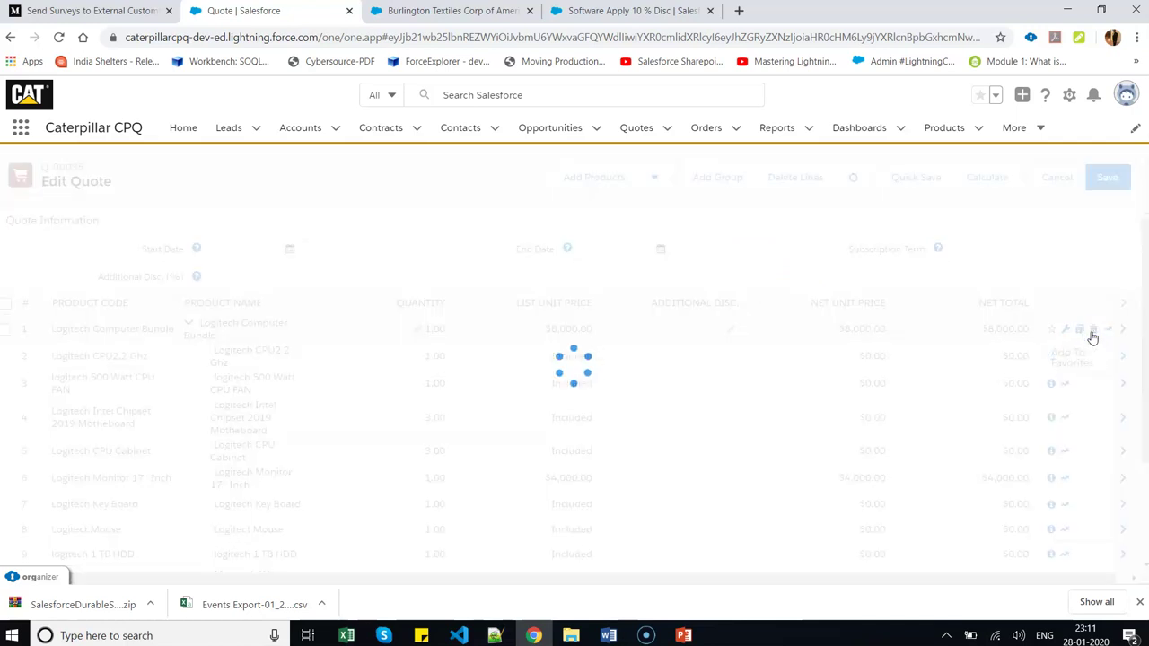
click(583, 178)
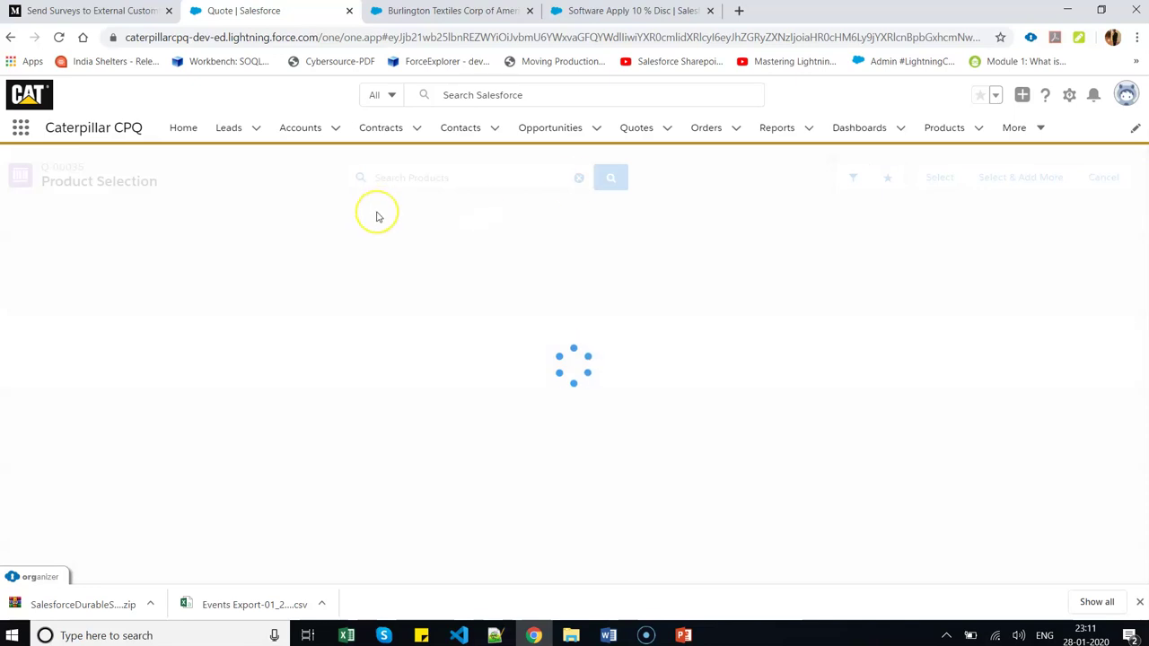
click(414, 183)
text(mis)
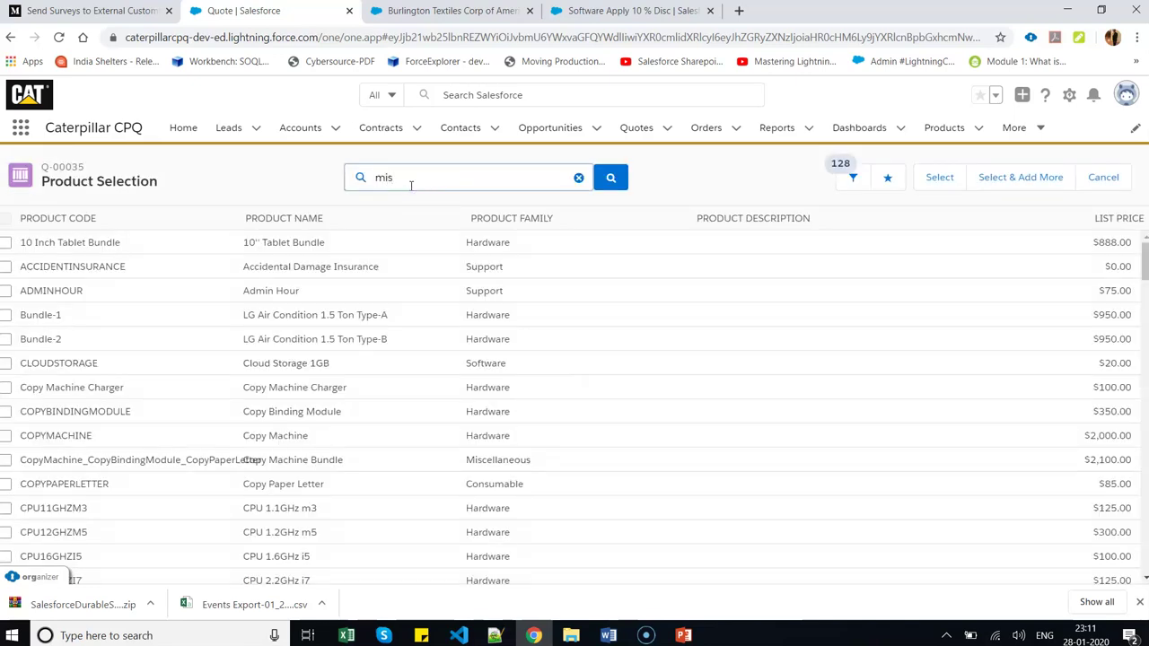
key(Return)
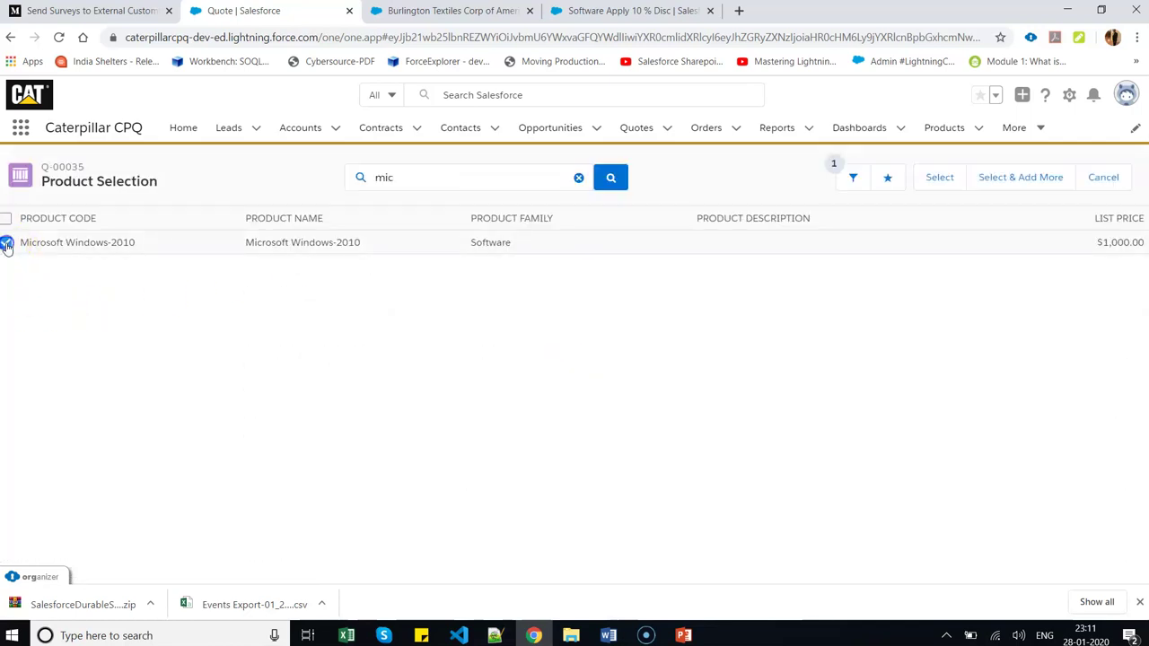
click(940, 177)
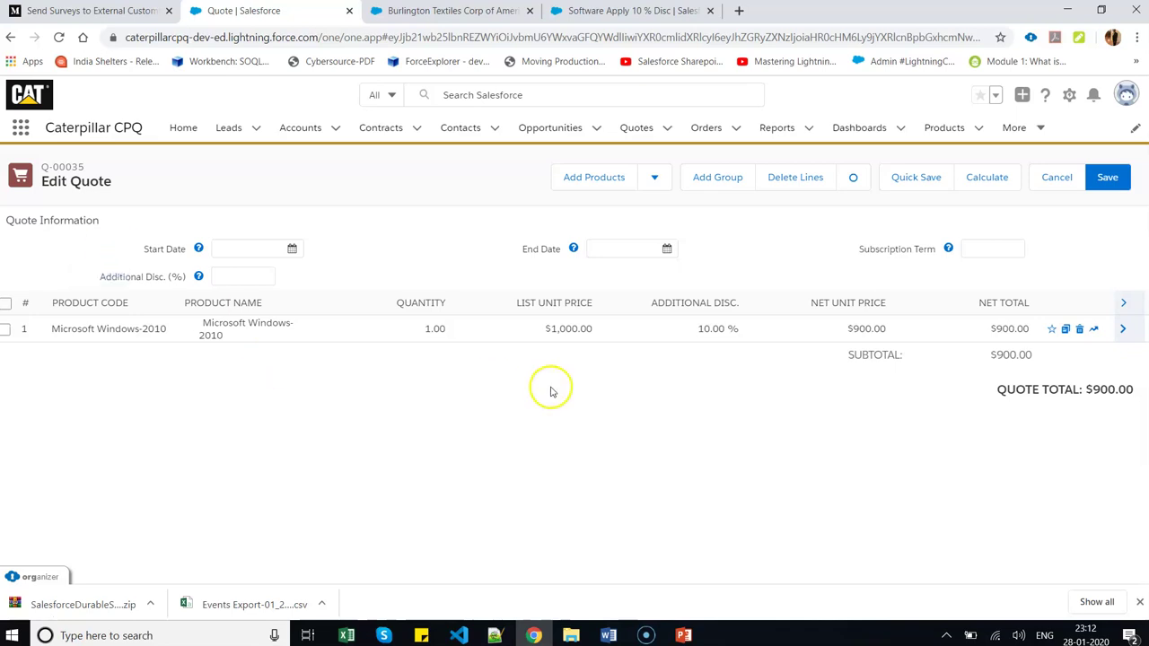
Switch to PowerPoint and show slide 13, the price rule use case for overriding the freight unit price by region.
click(684, 635)
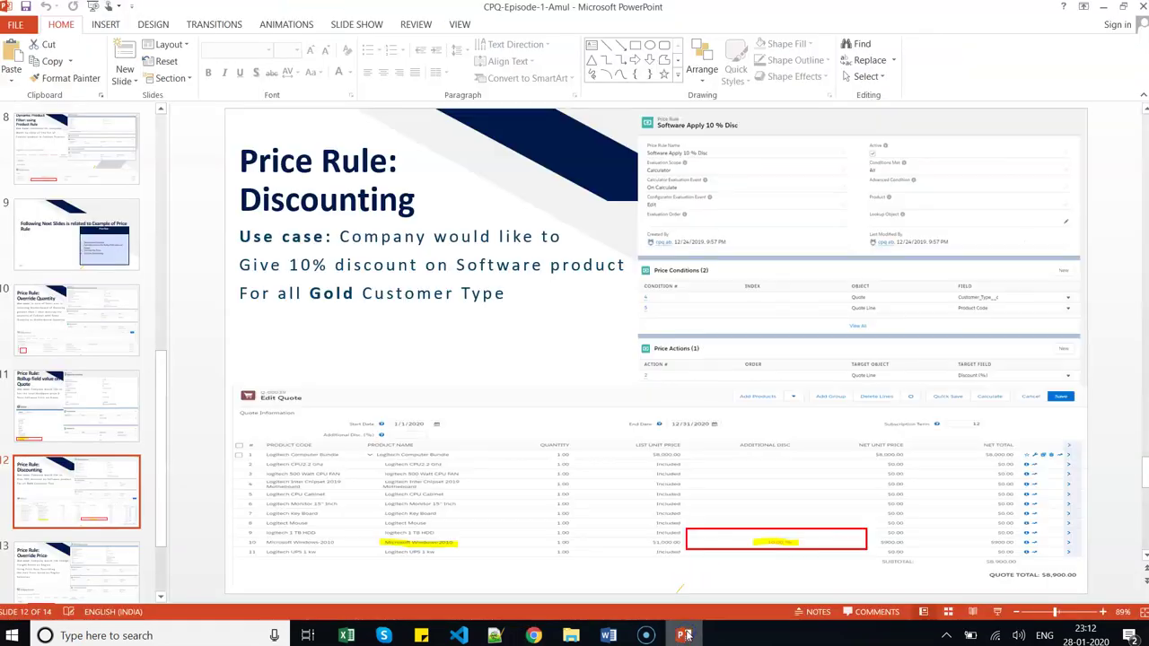
click(87, 582)
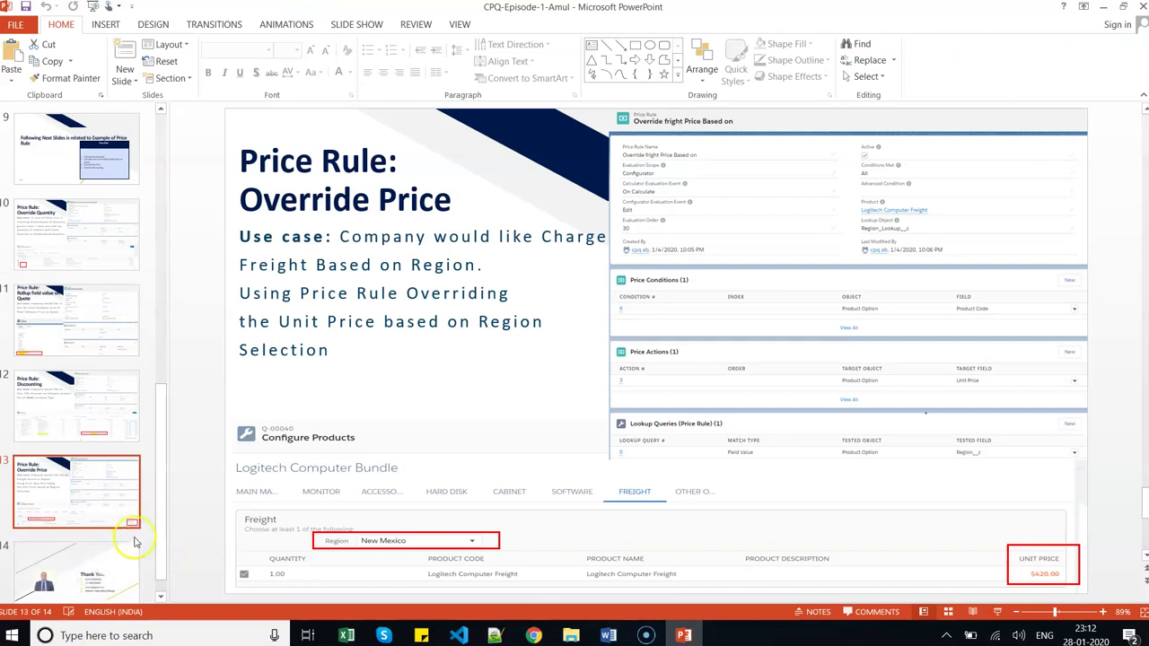
scroll(160, 530, down, 1)
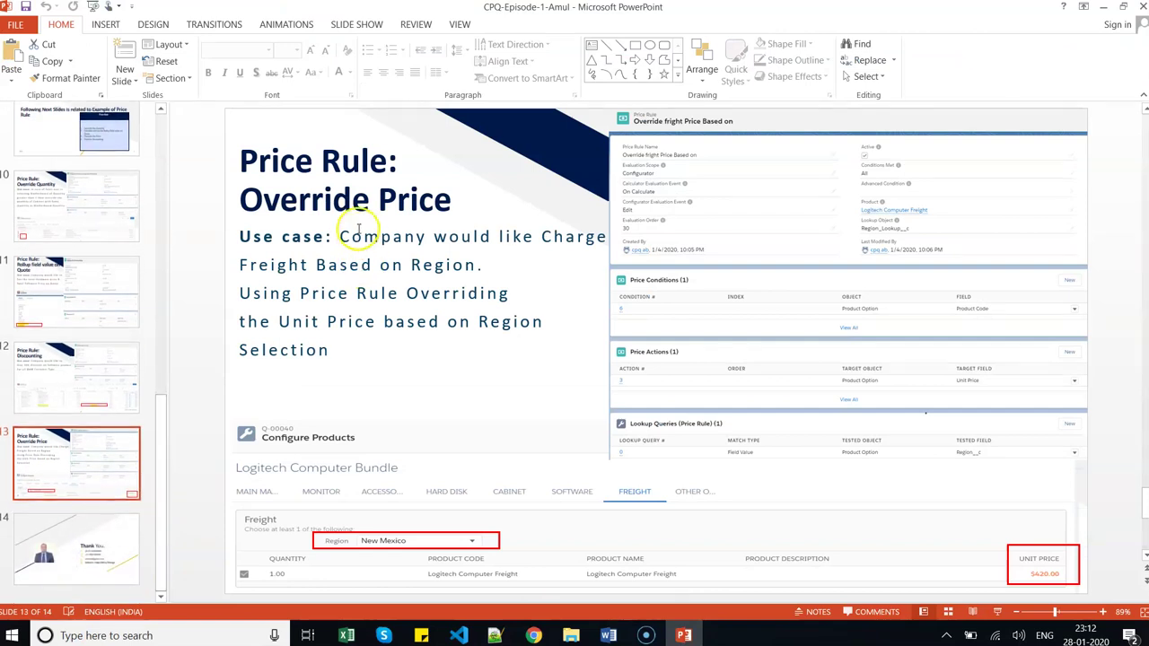
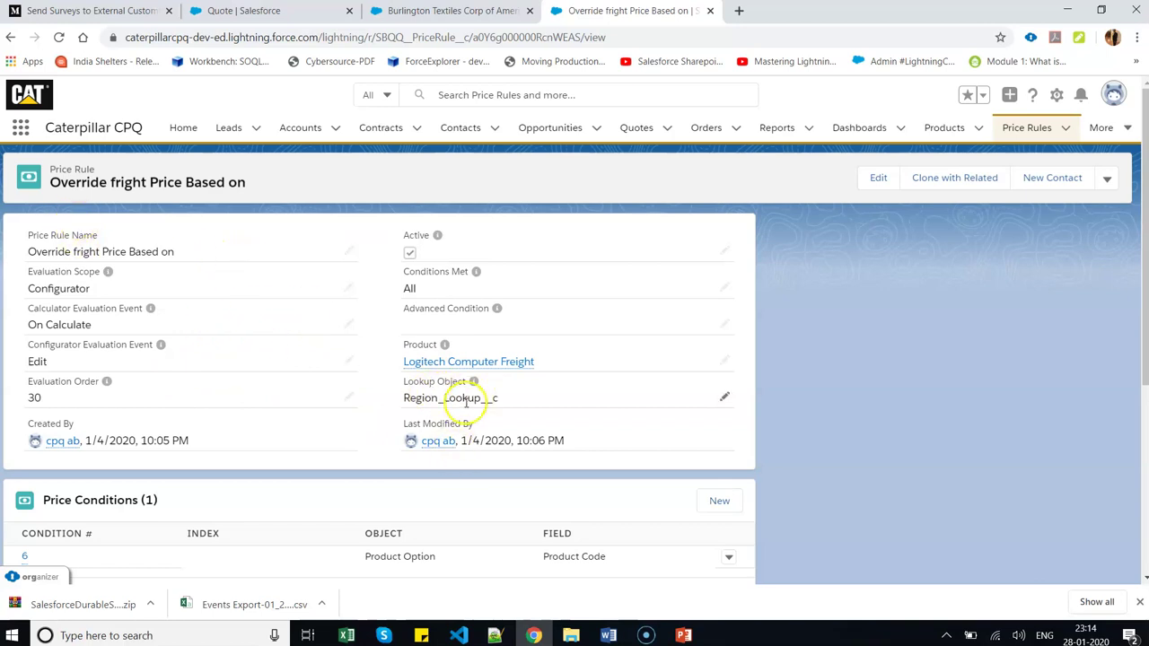
Open Region Lookup in a new browser tab and show its All list view of regions and freight currency.
click(1120, 126)
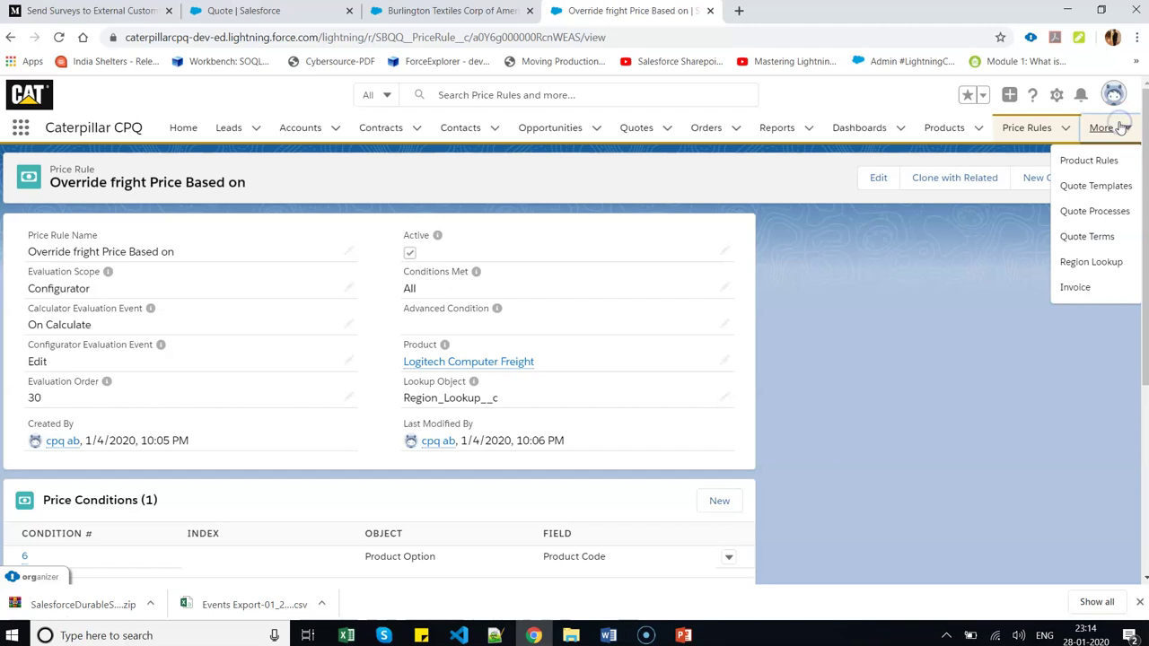
ctrl+click(1093, 261)
click(817, 10)
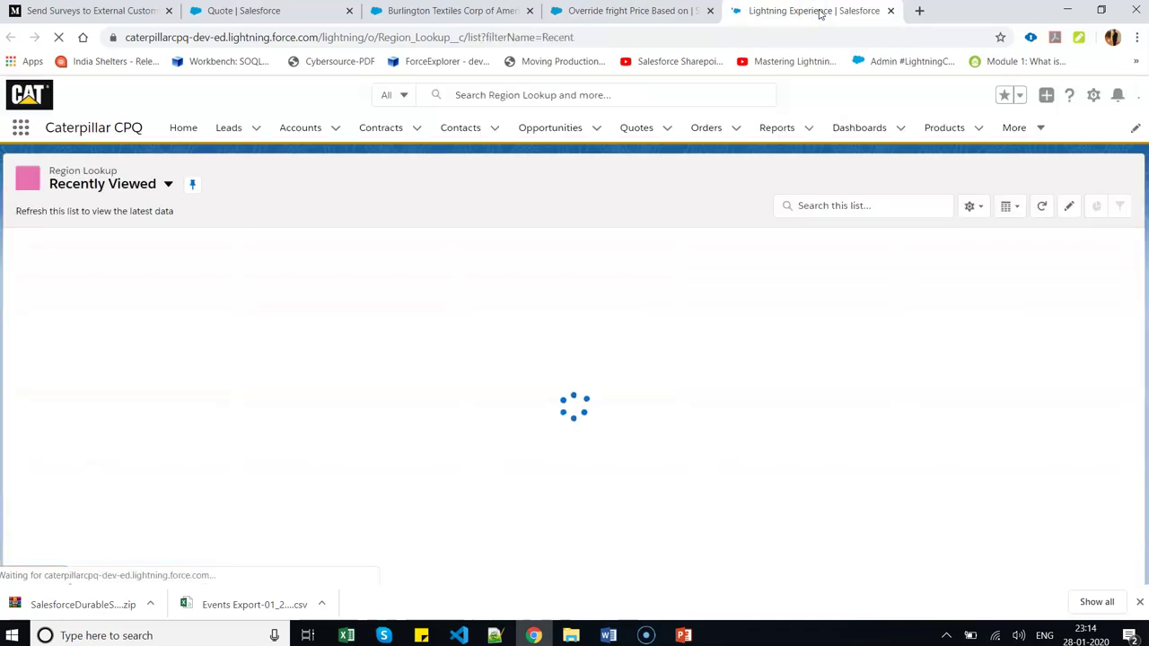
click(167, 184)
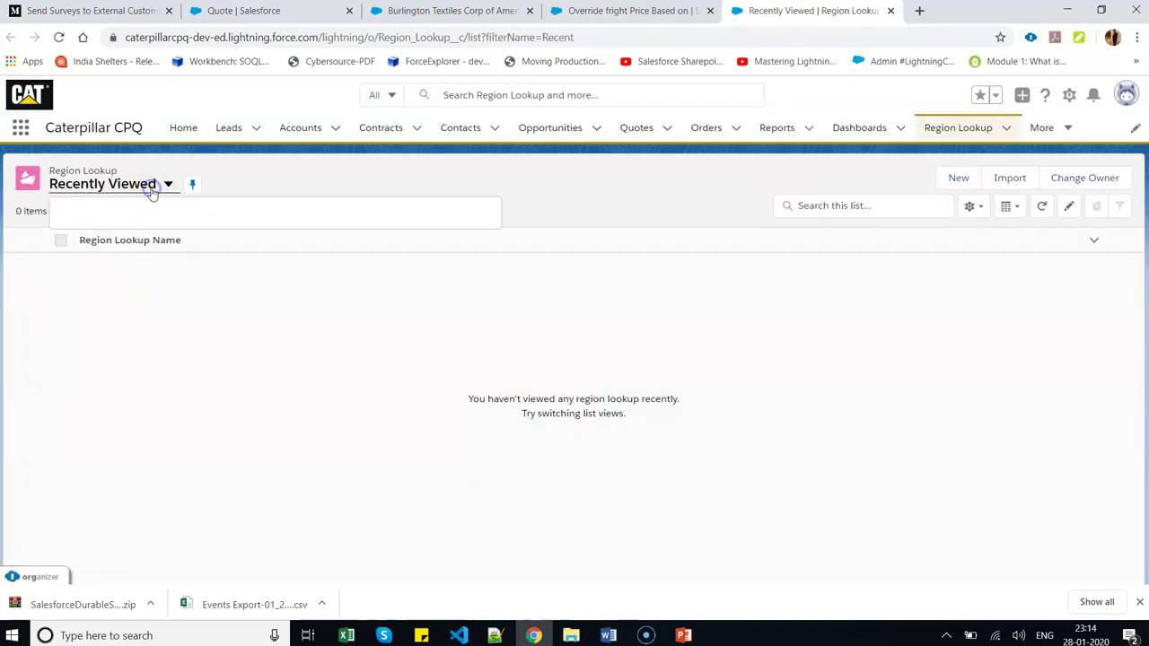
click(107, 234)
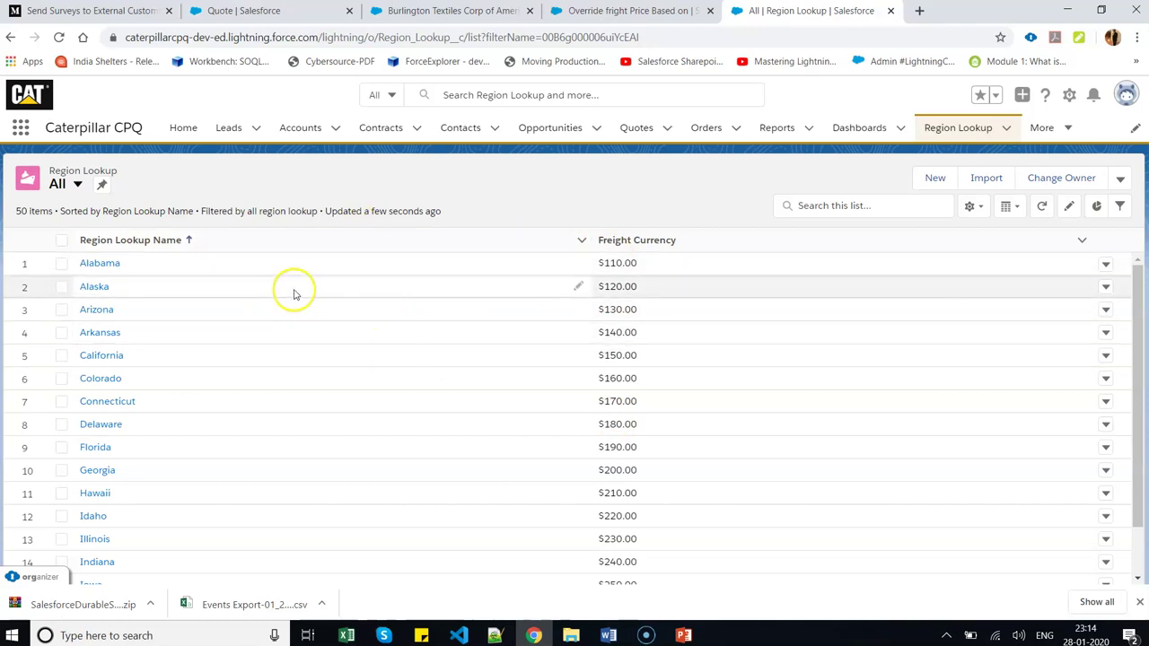
Return to the freight override price rule and review its price conditions, price actions and lookup queries.
click(618, 13)
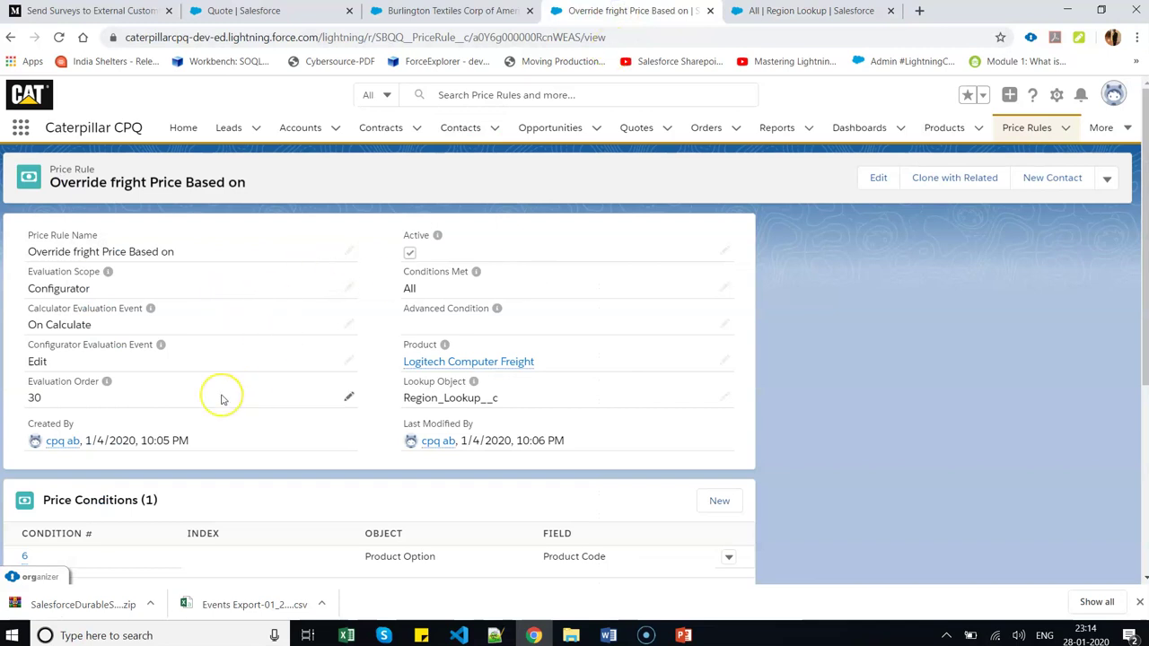
scroll(223, 400, down, 3)
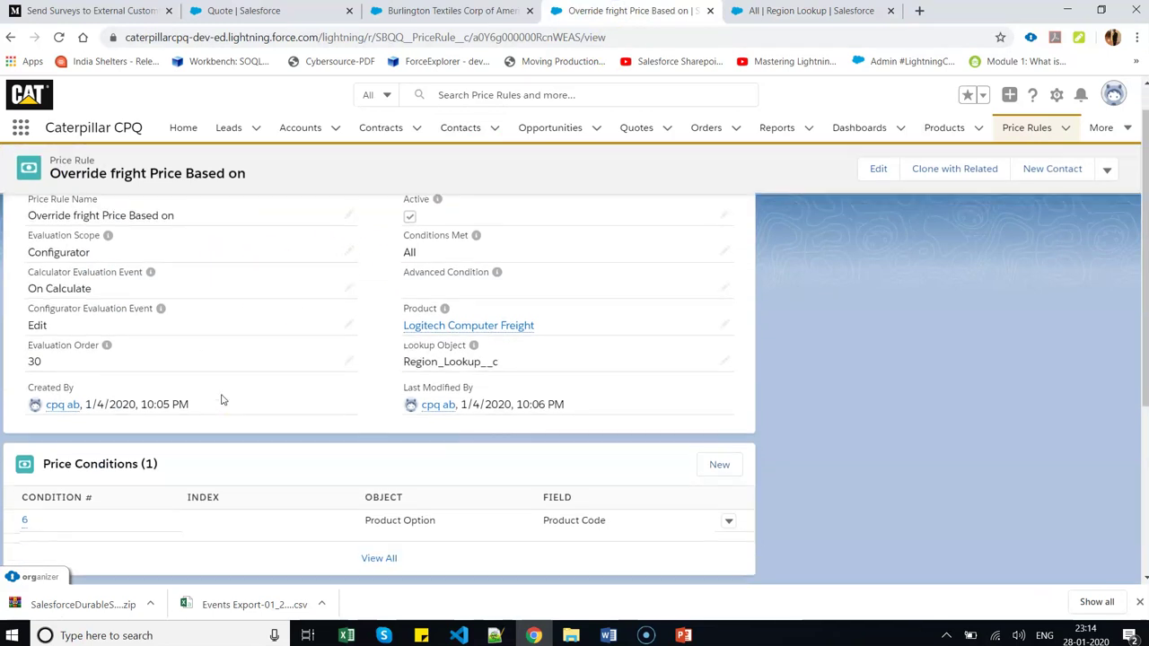
scroll(222, 400, down, 3)
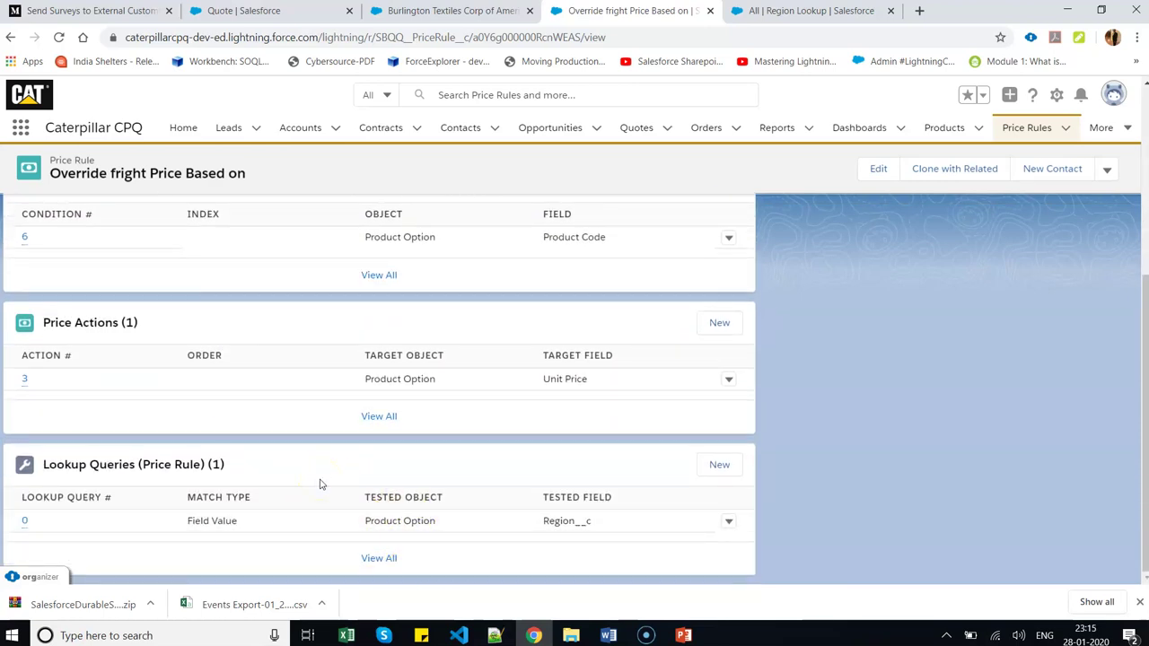
scroll(320, 485, up, 1)
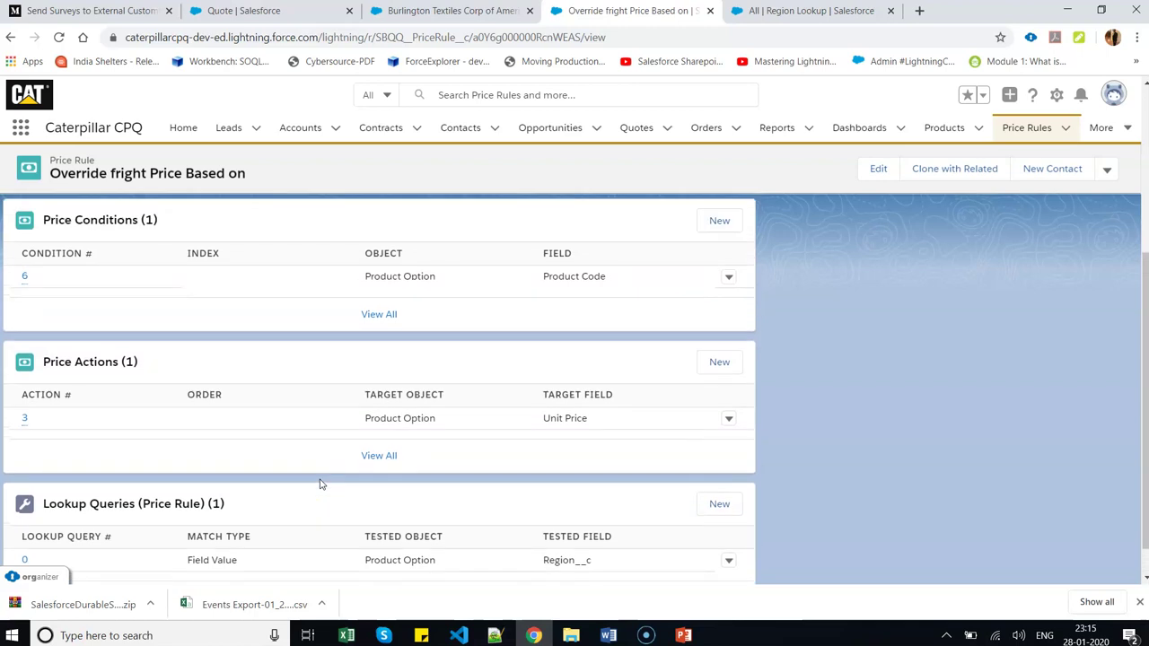
scroll(320, 485, up, 2)
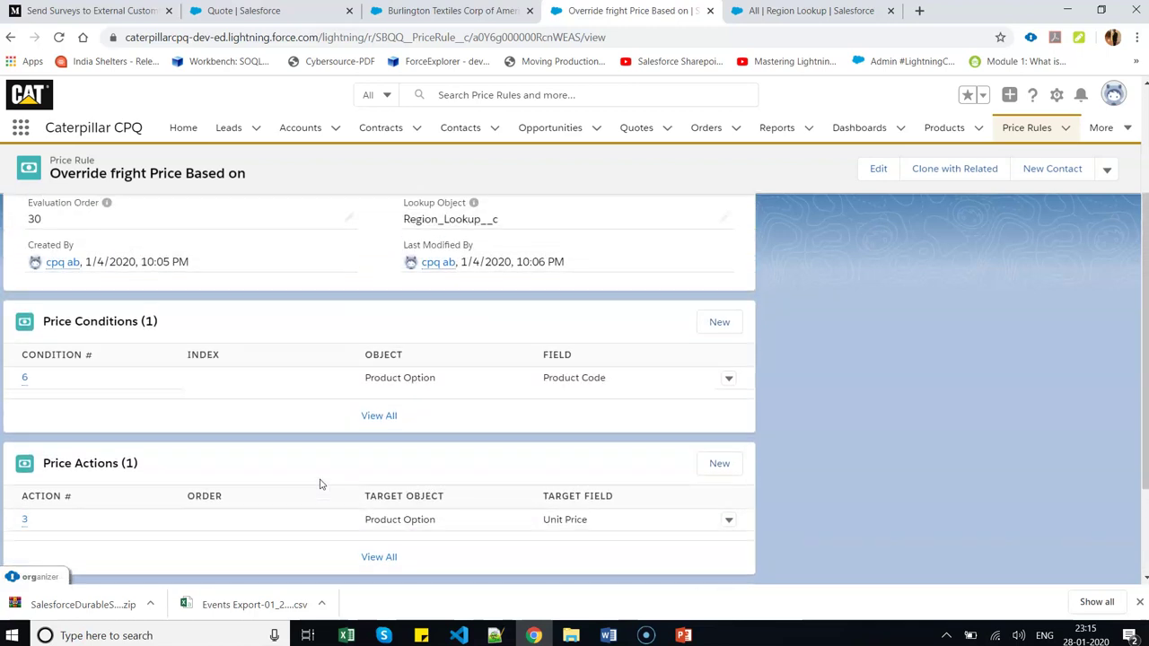
scroll(320, 485, up, 3)
scroll(319, 485, down, 3)
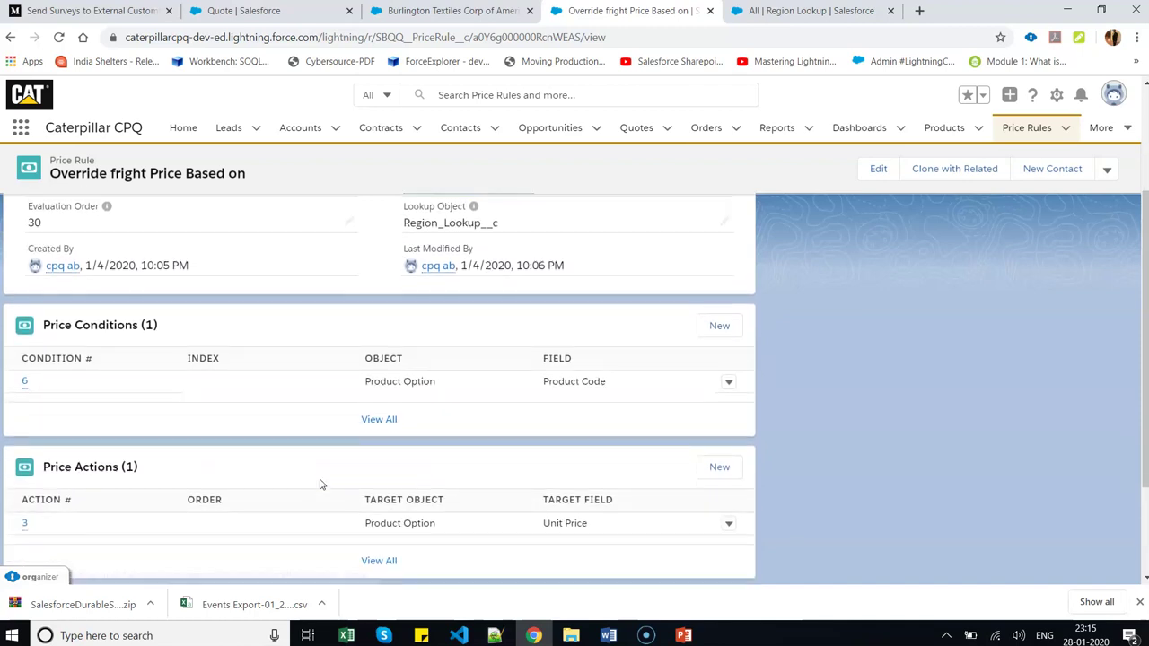
Examine the price condition's tested field and filter information, and return to the price rule.
click(24, 381)
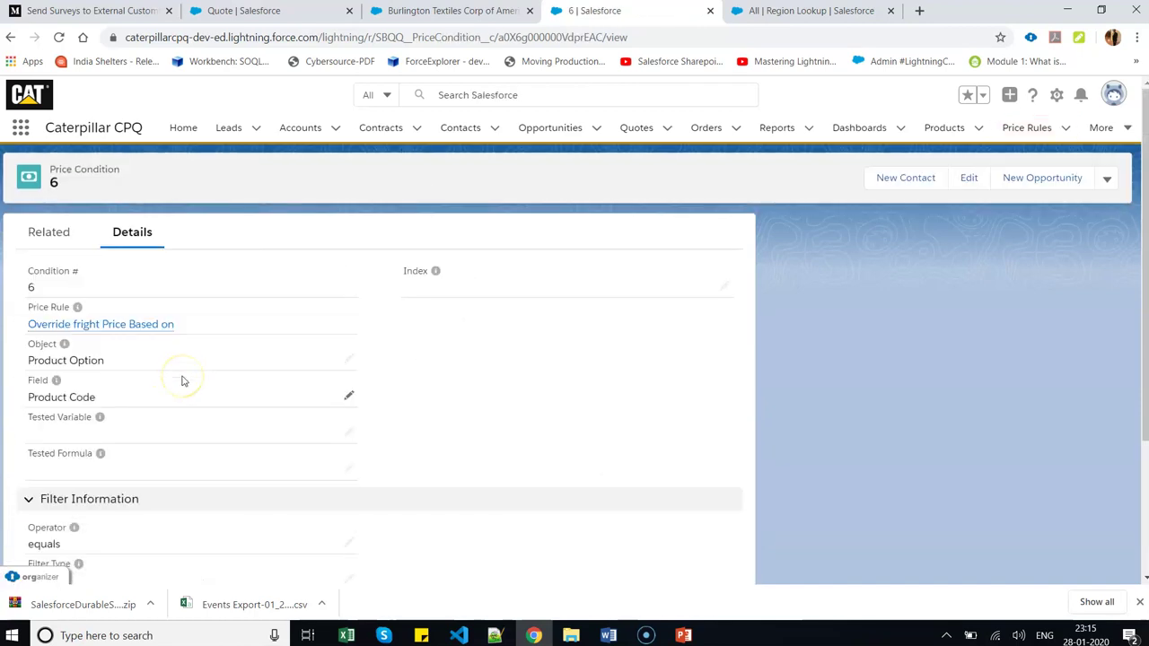
scroll(182, 381, down, 1)
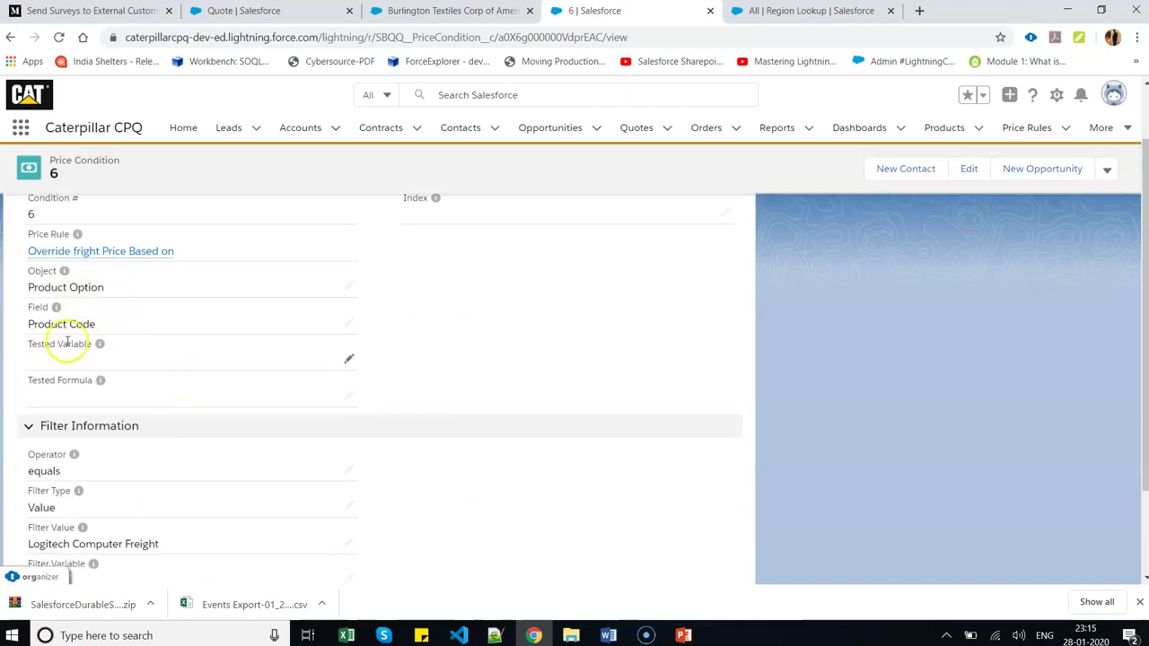
scroll(70, 341, down, 1)
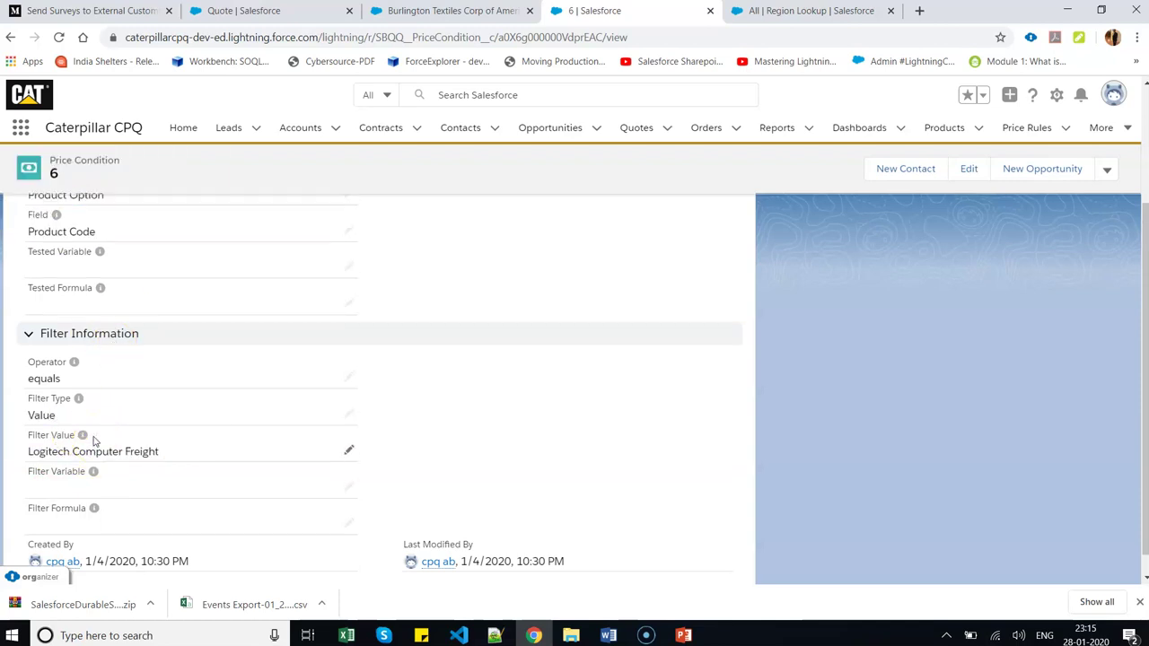
scroll(93, 440, up, 1)
click(10, 36)
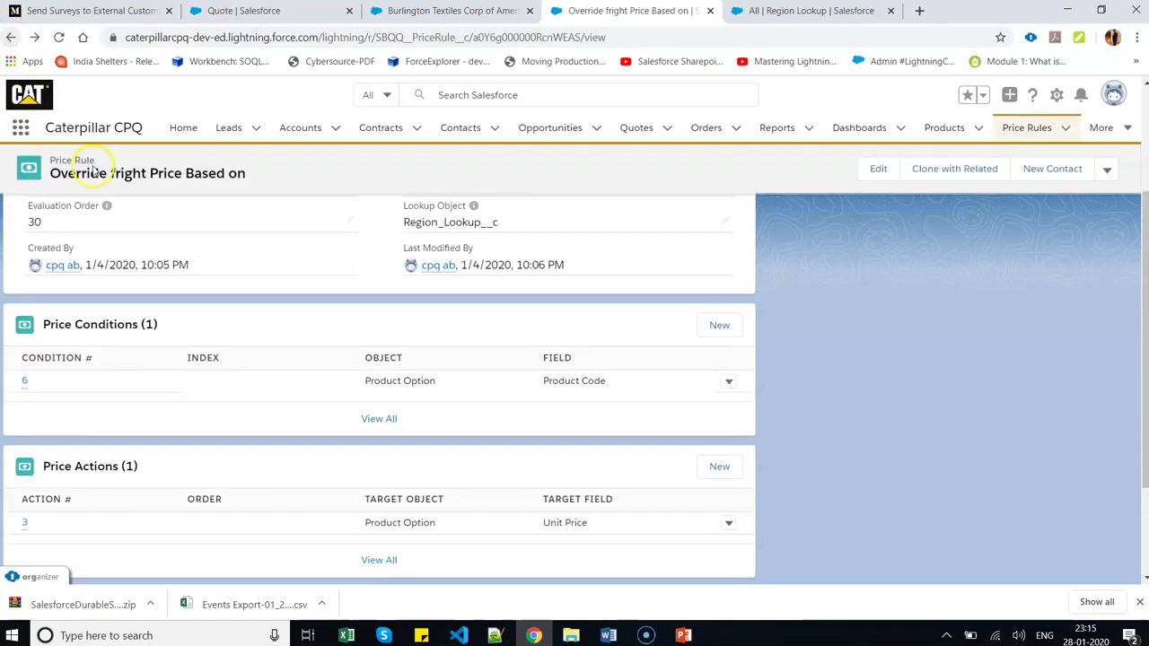
Examine the price action's target and source lookup field, compare them with the Region Lookup list, and return to the price rule.
scroll(155, 425, down, 1)
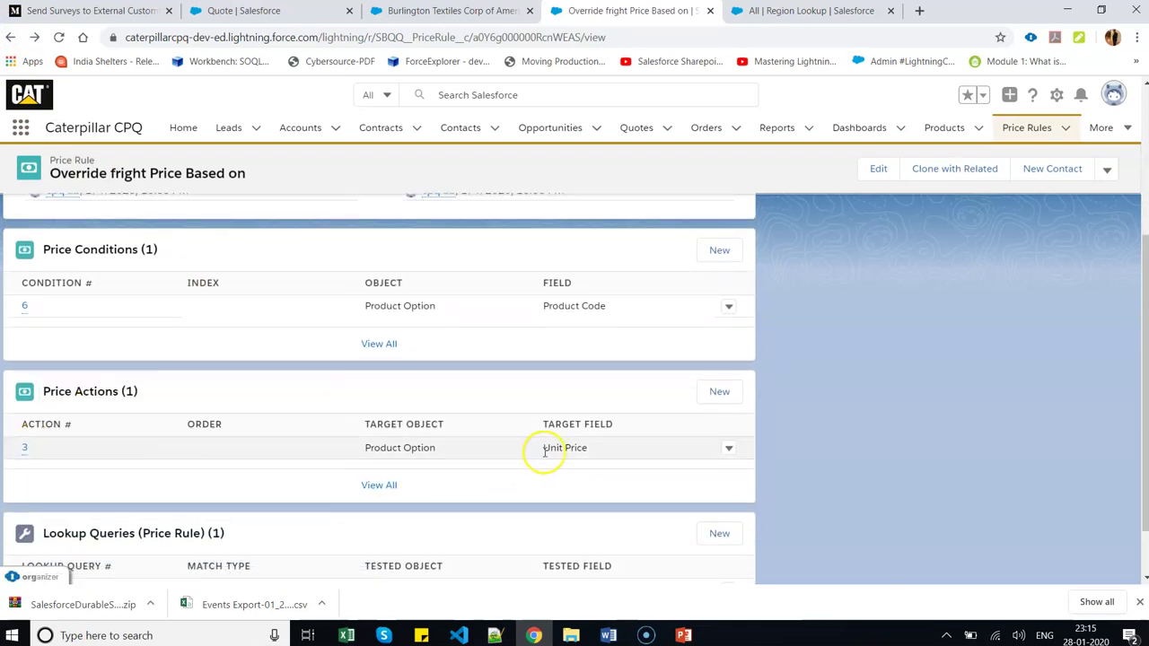
click(26, 451)
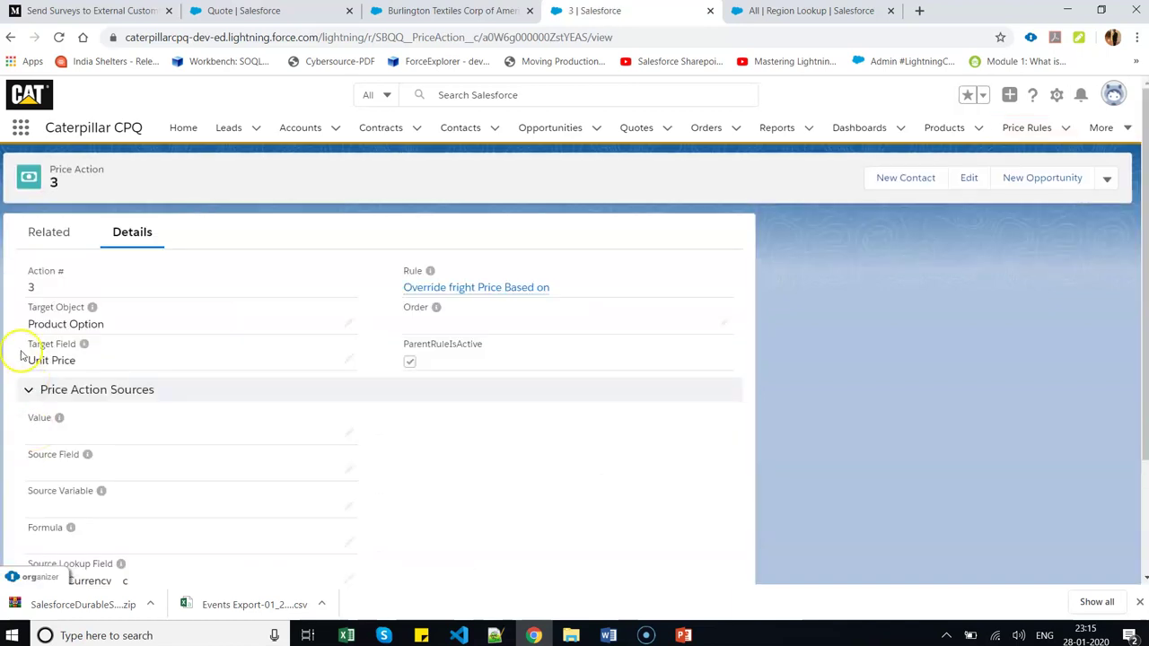
scroll(118, 367, down, 1)
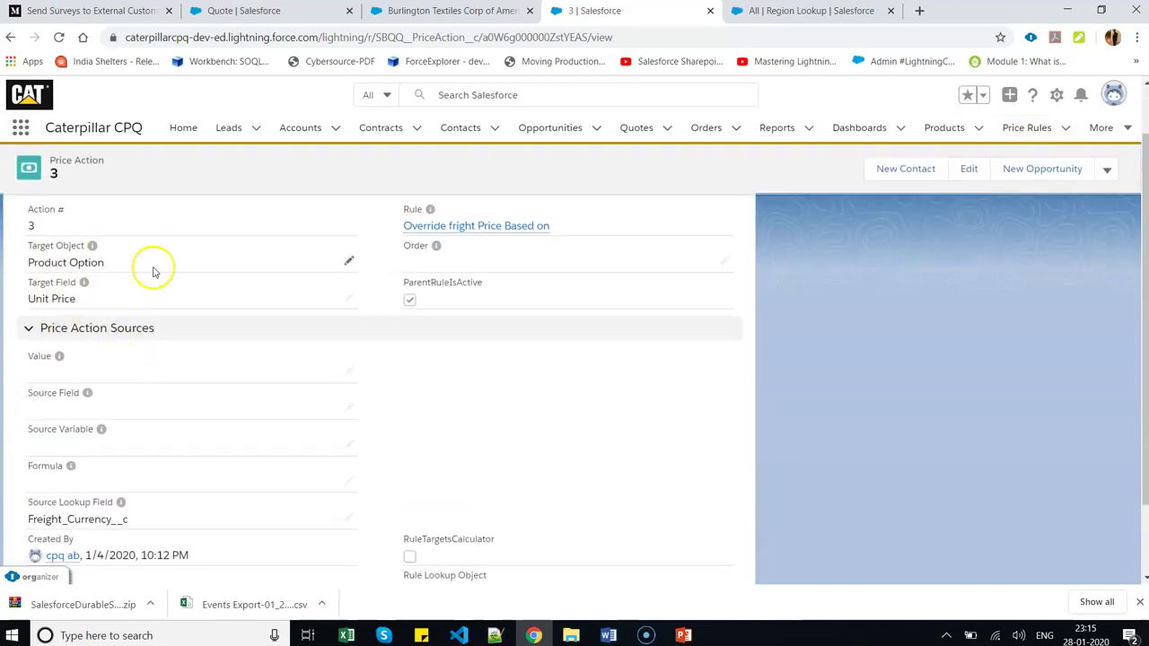
scroll(179, 480, down, 2)
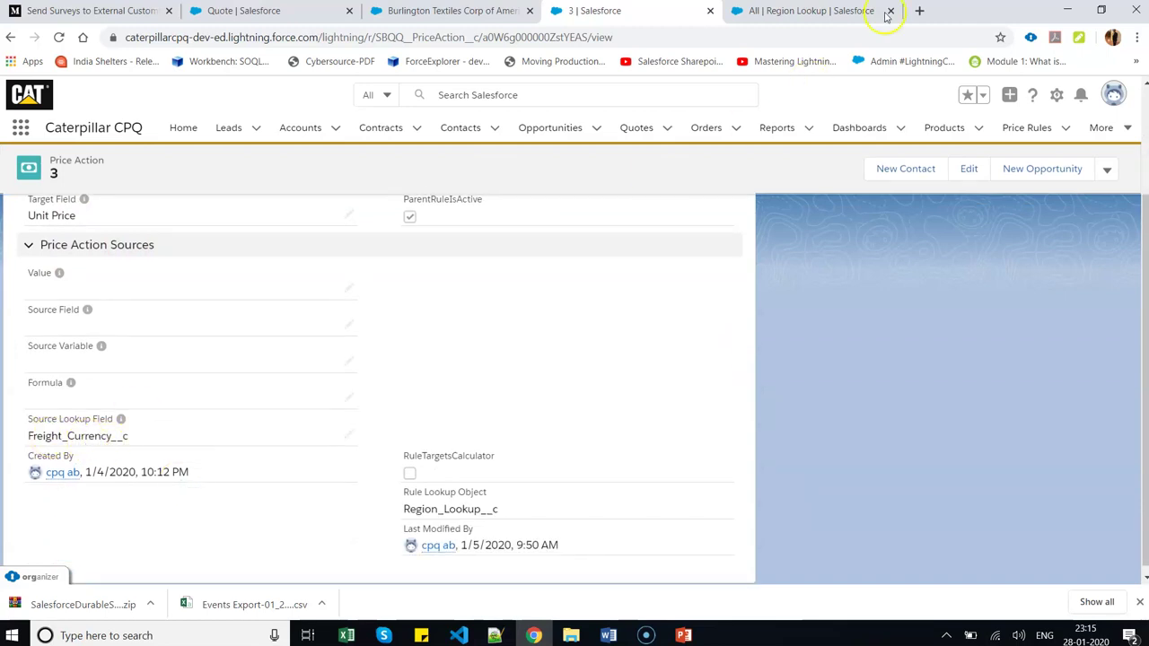
click(851, 13)
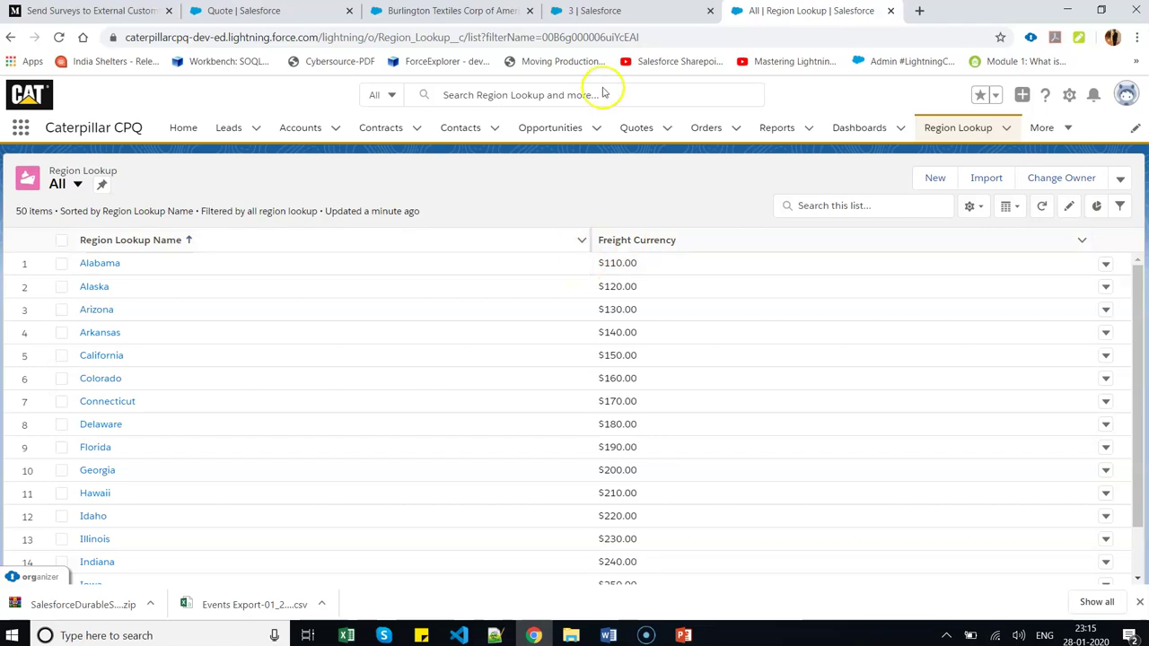
click(598, 13)
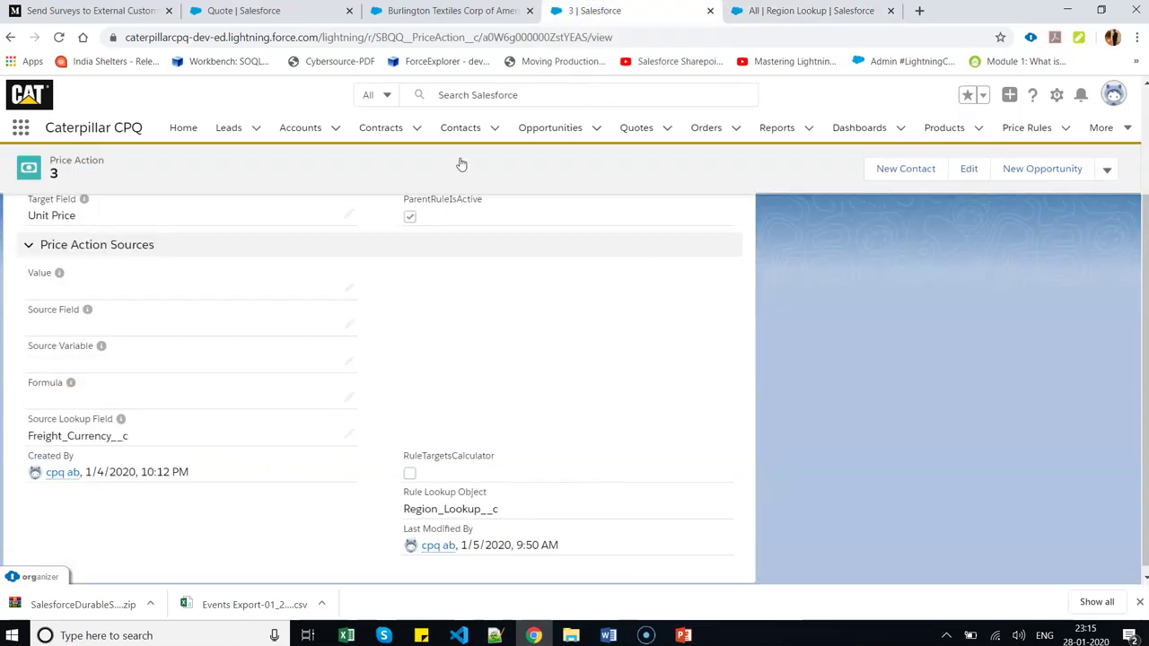
scroll(79, 431, up, 1)
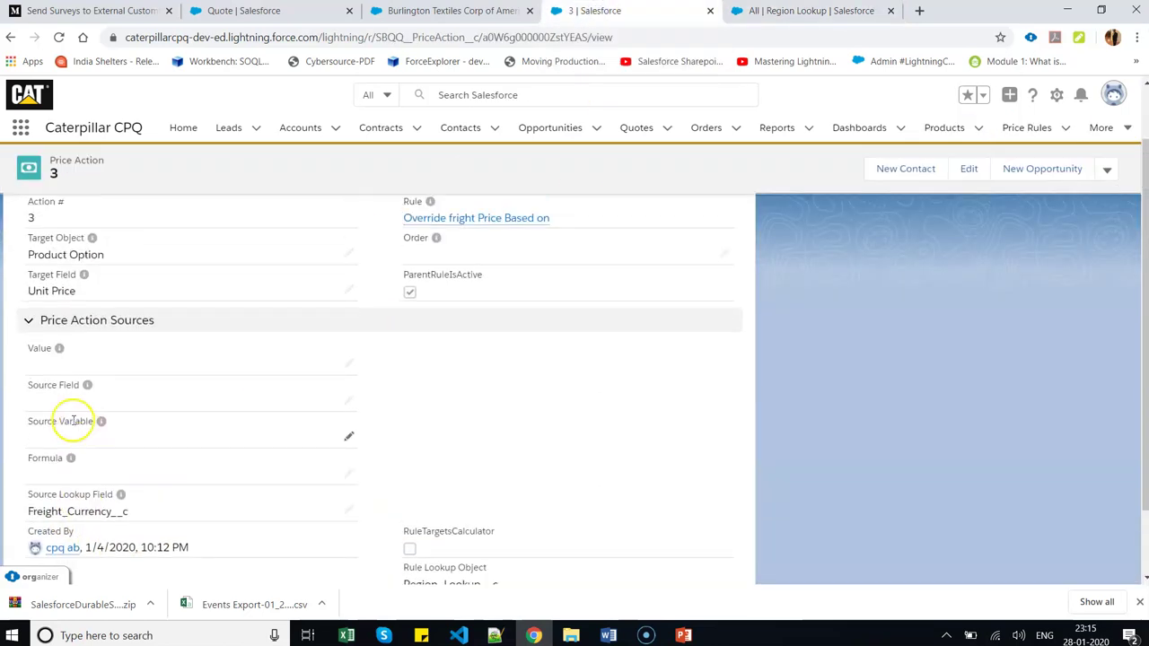
click(12, 37)
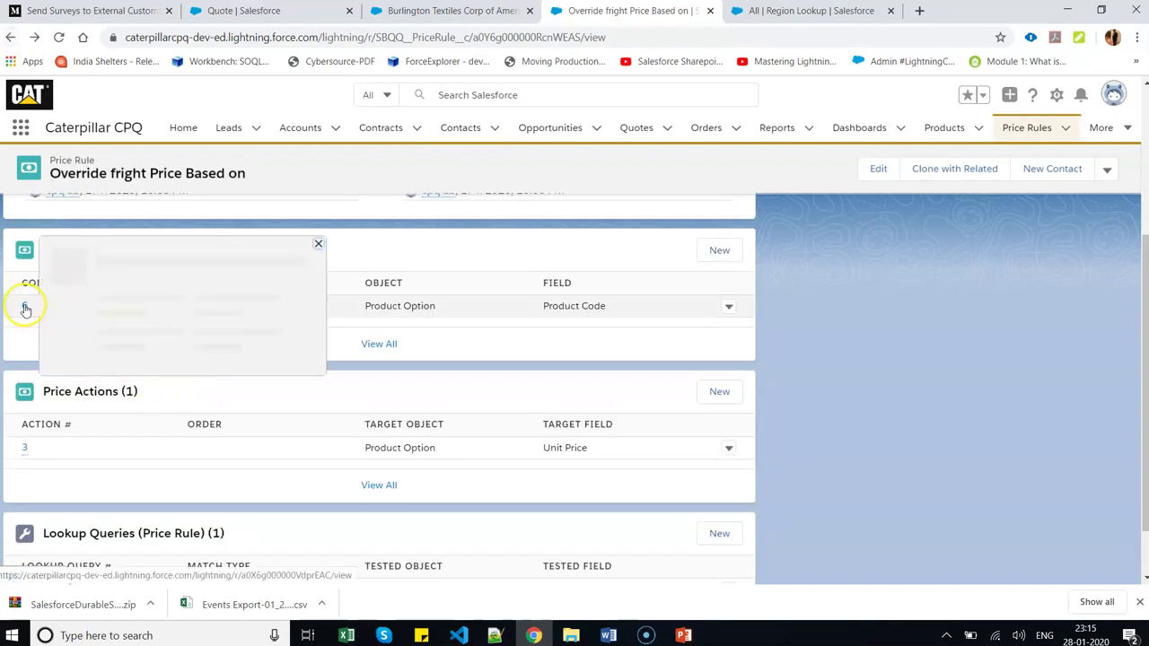
Recheck the filter value of the price rule's Product Code condition and go back to the rule.
click(26, 309)
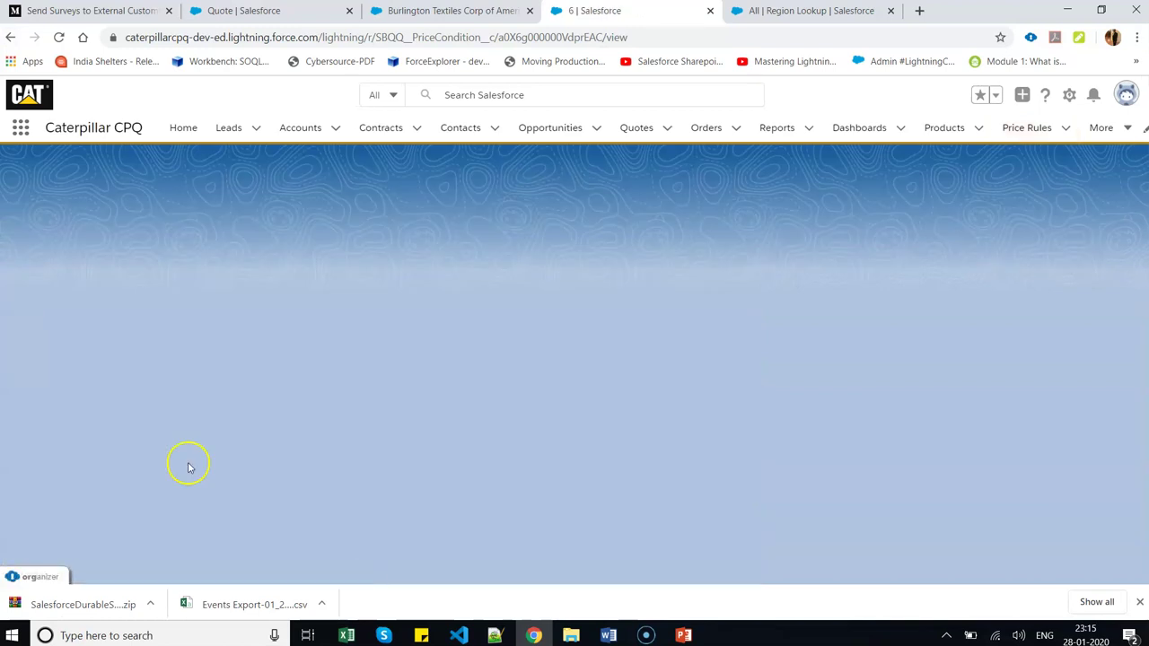
scroll(192, 473, down, 1)
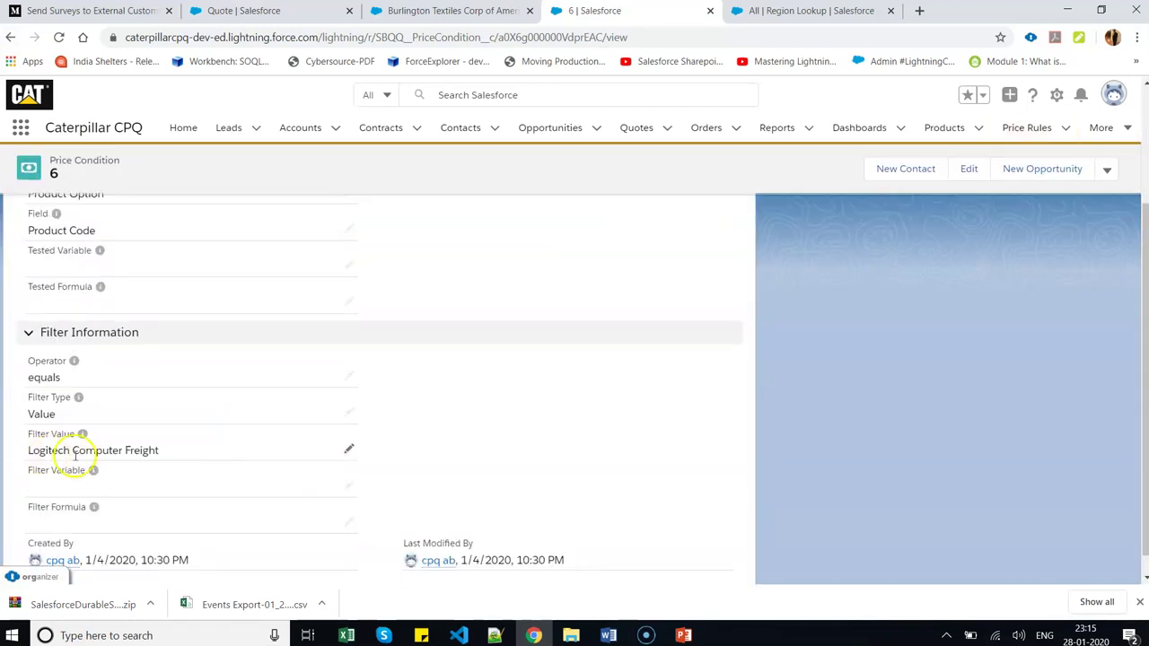
click(11, 40)
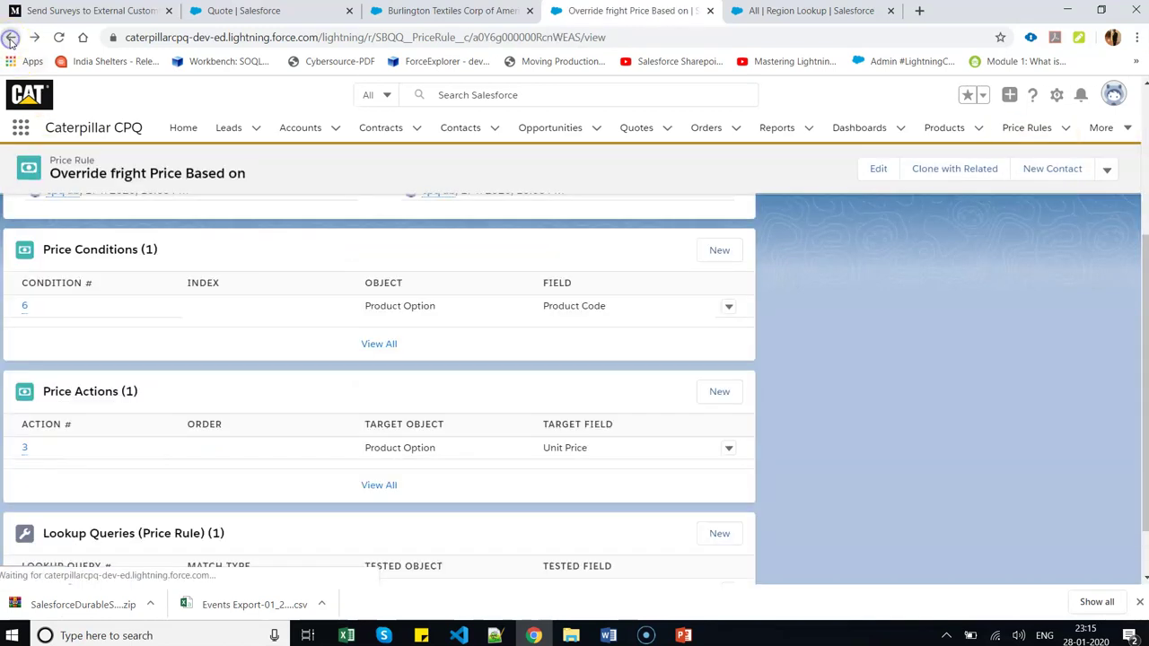
Examine the lookup query's tested field and lookup field, and compare them with the Region Lookup list.
scroll(185, 344, down, 1)
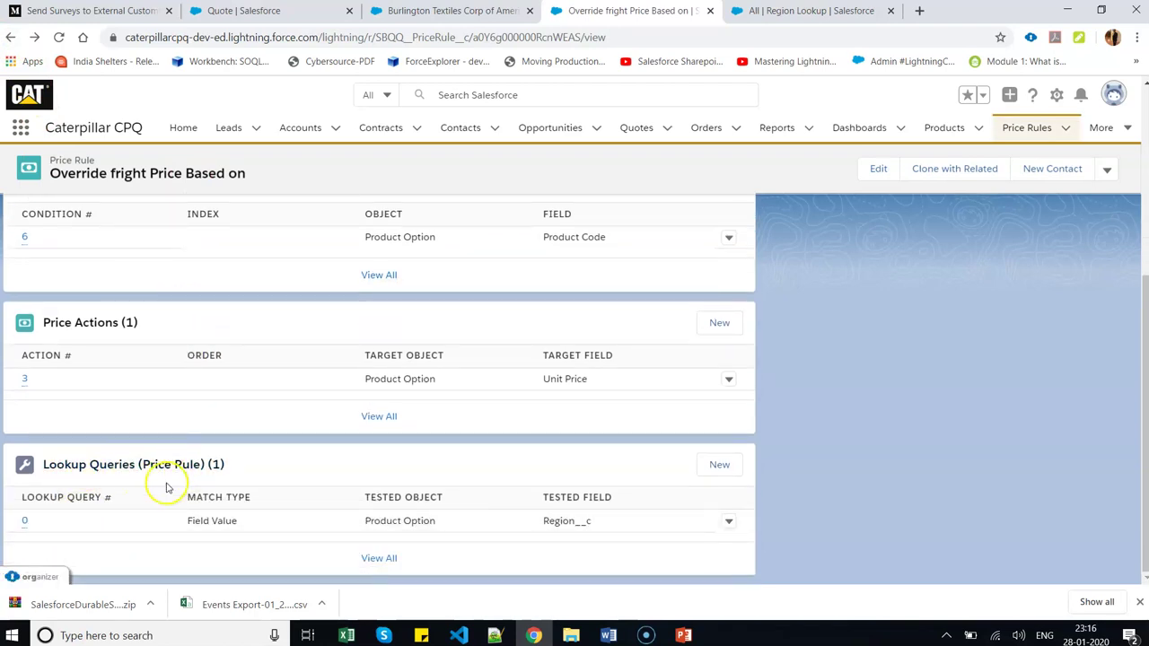
click(25, 520)
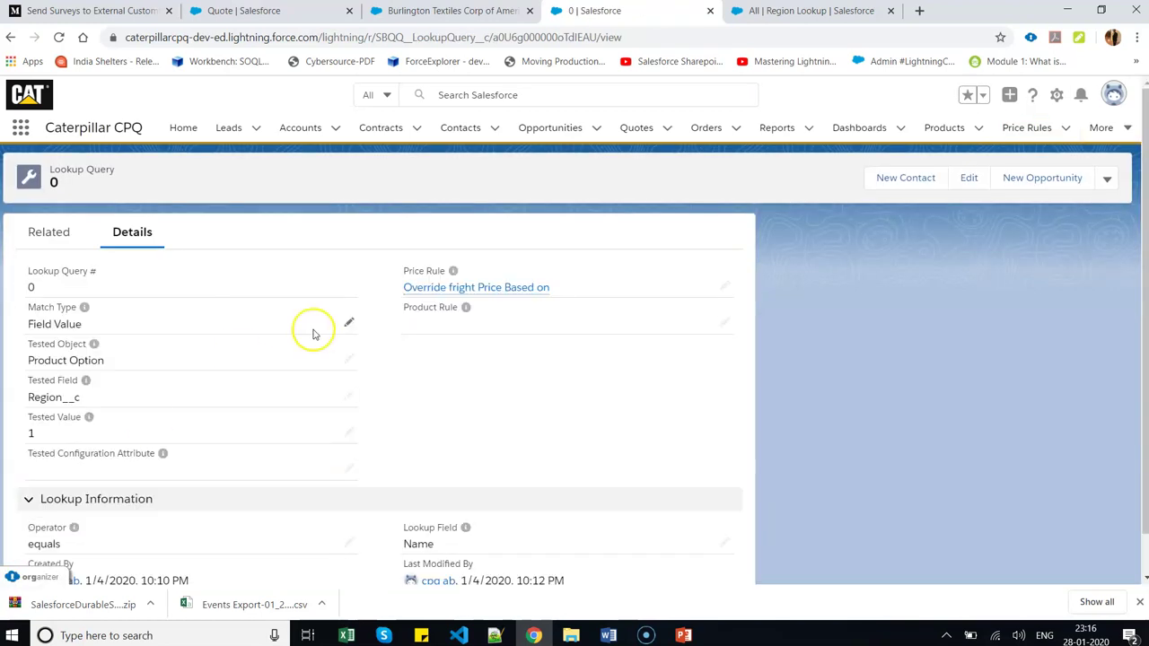
scroll(330, 343, down, 1)
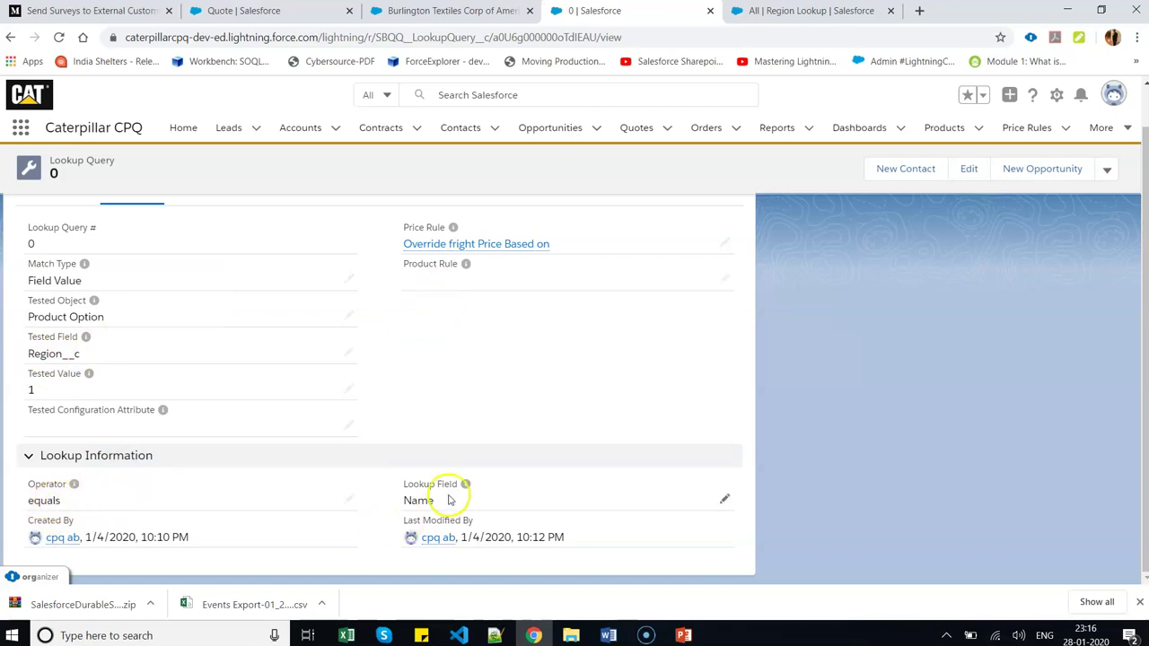
click(780, 12)
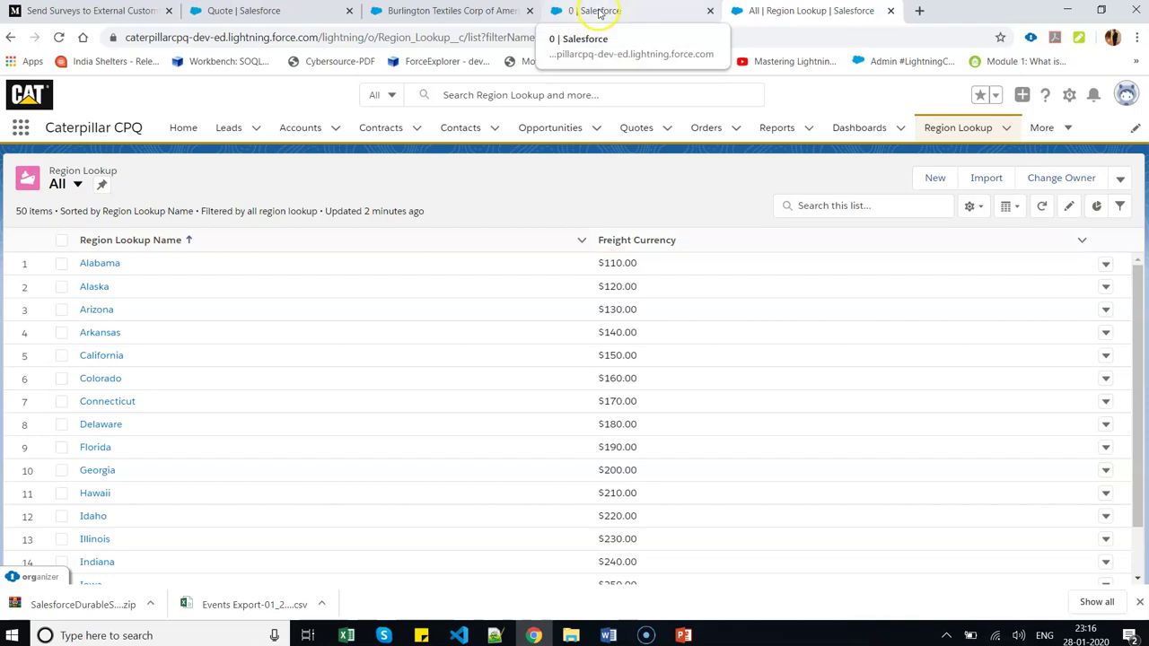
Close the Burlington Textiles account's browser tab and return from the lookup query to the price rule's details.
click(463, 11)
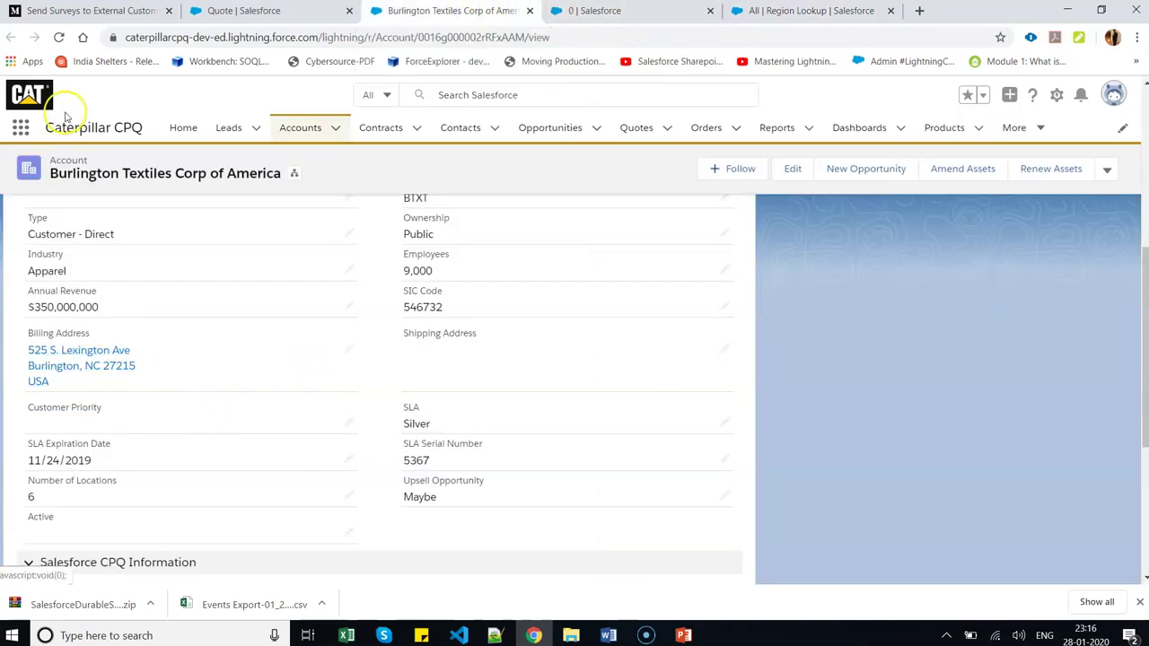
click(529, 11)
click(13, 37)
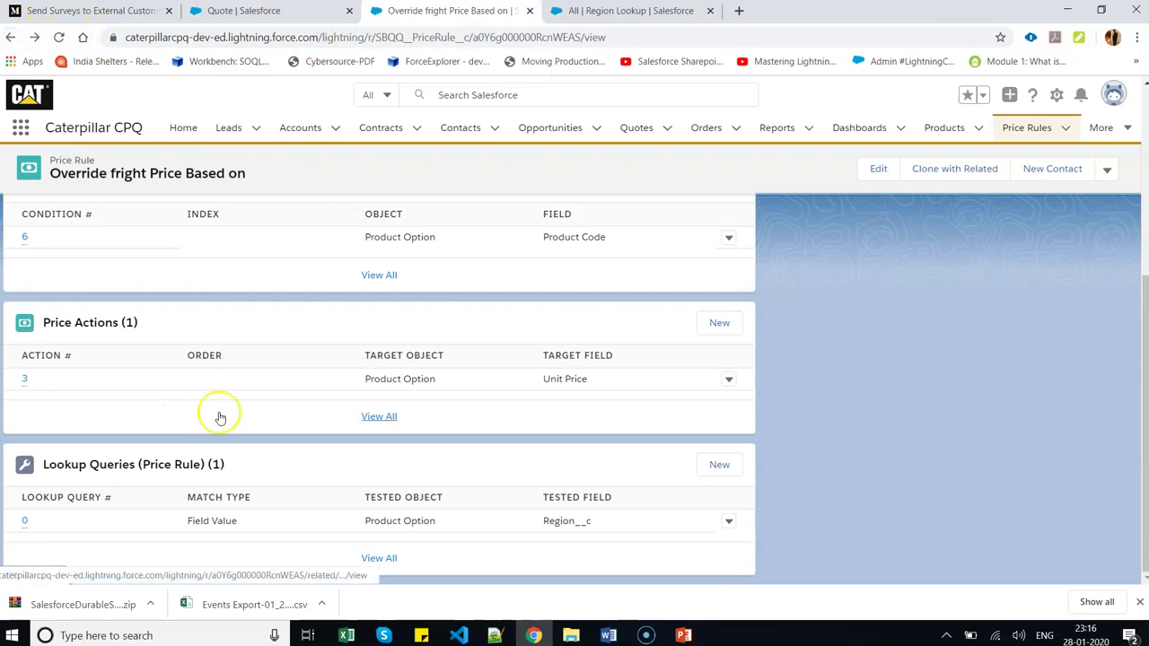
scroll(219, 416, up, 4)
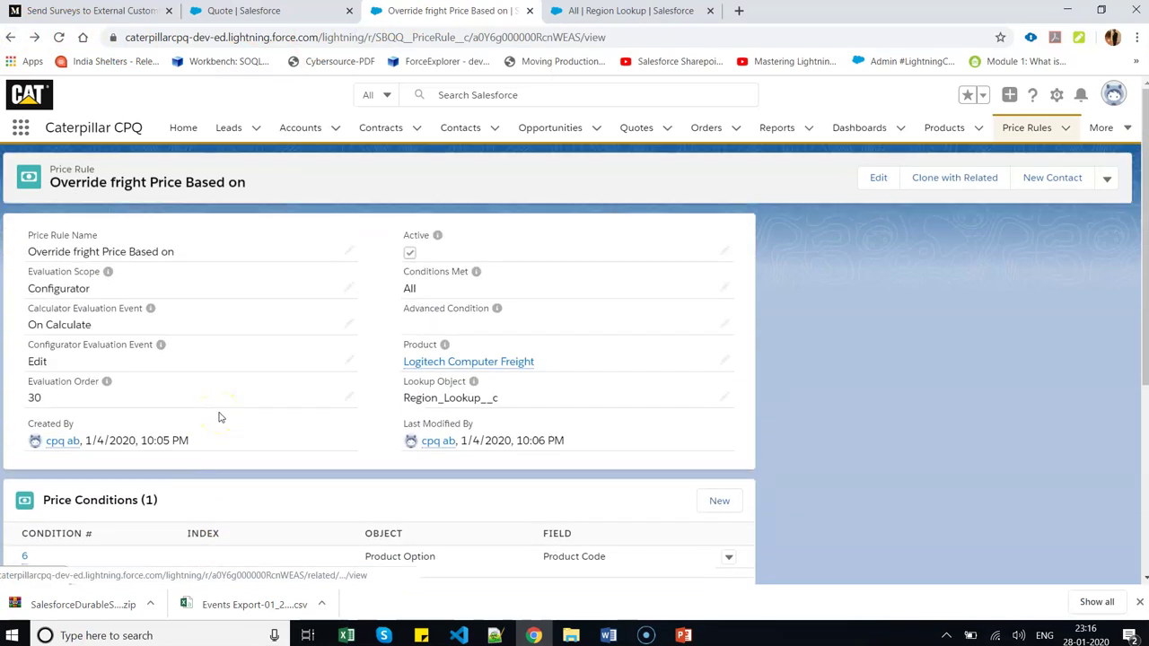
Return to the quote's line editor and delete the Microsoft Windows-2010 line.
click(274, 12)
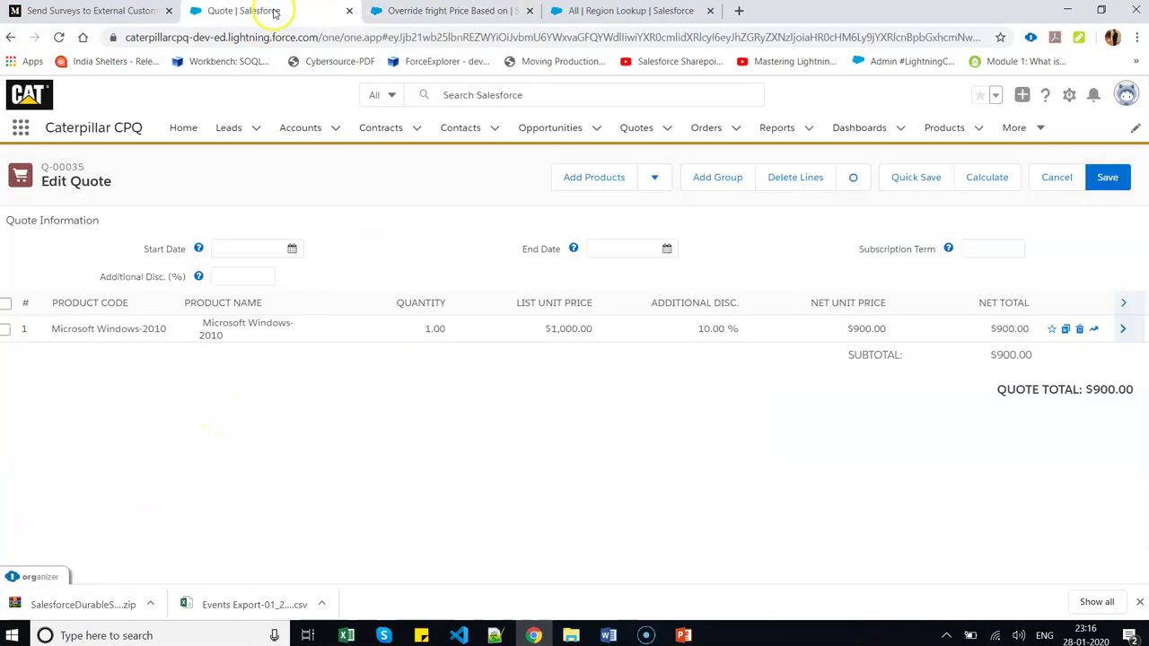
click(1081, 329)
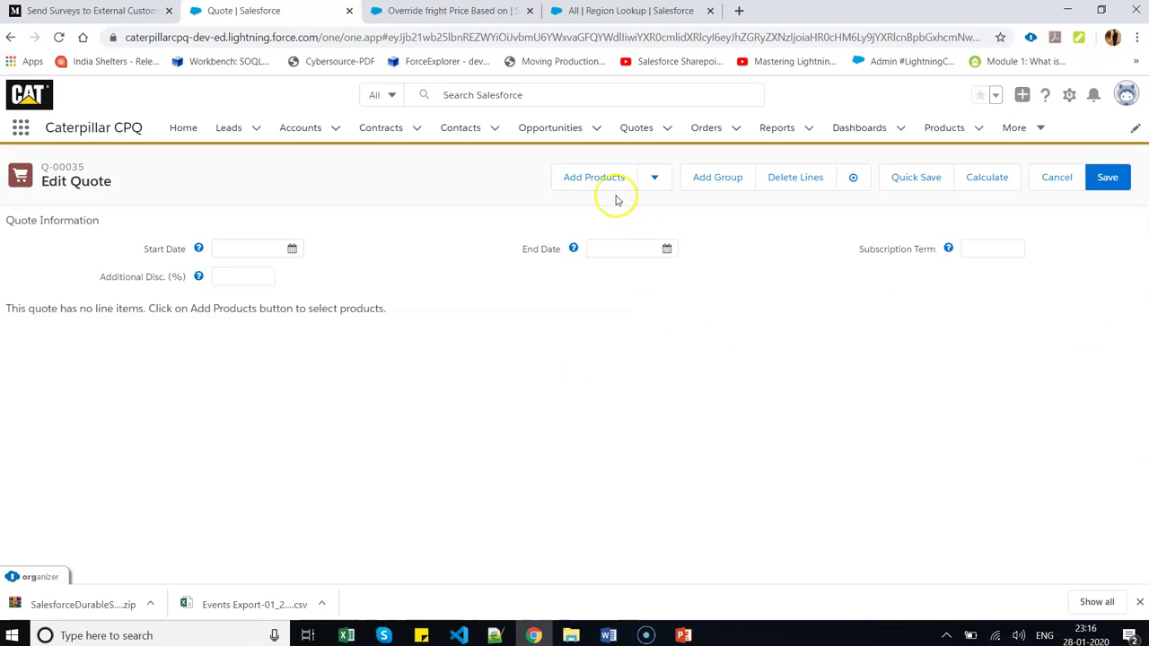
Quick-save the emptied quote and check the Override Price use-case slide in PowerPoint before returning to the line editor.
click(916, 178)
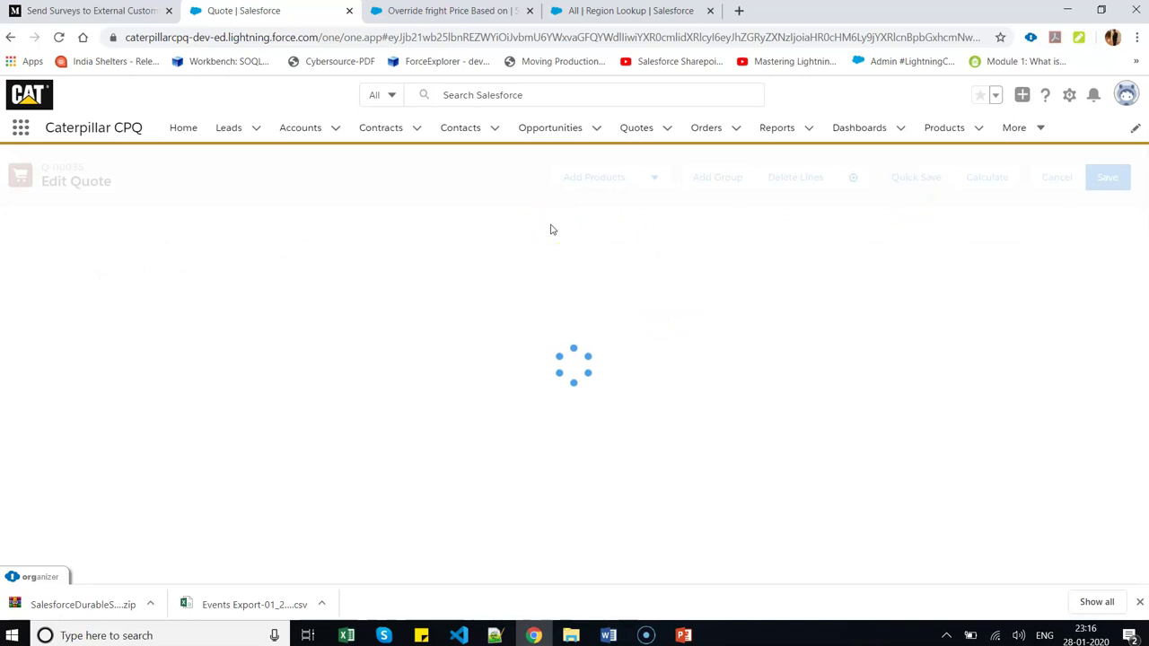
click(683, 636)
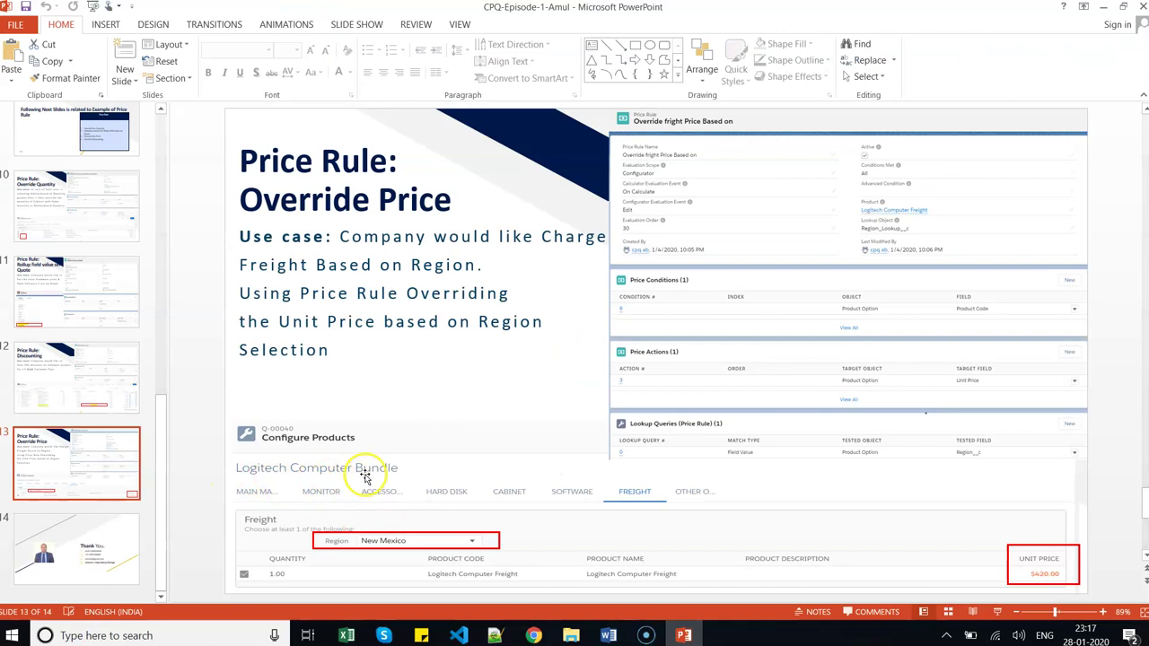
key(alt+Tab)
Search the product catalog for "logitech" and add the Logitech Computer Bundle to the quote.
click(595, 179)
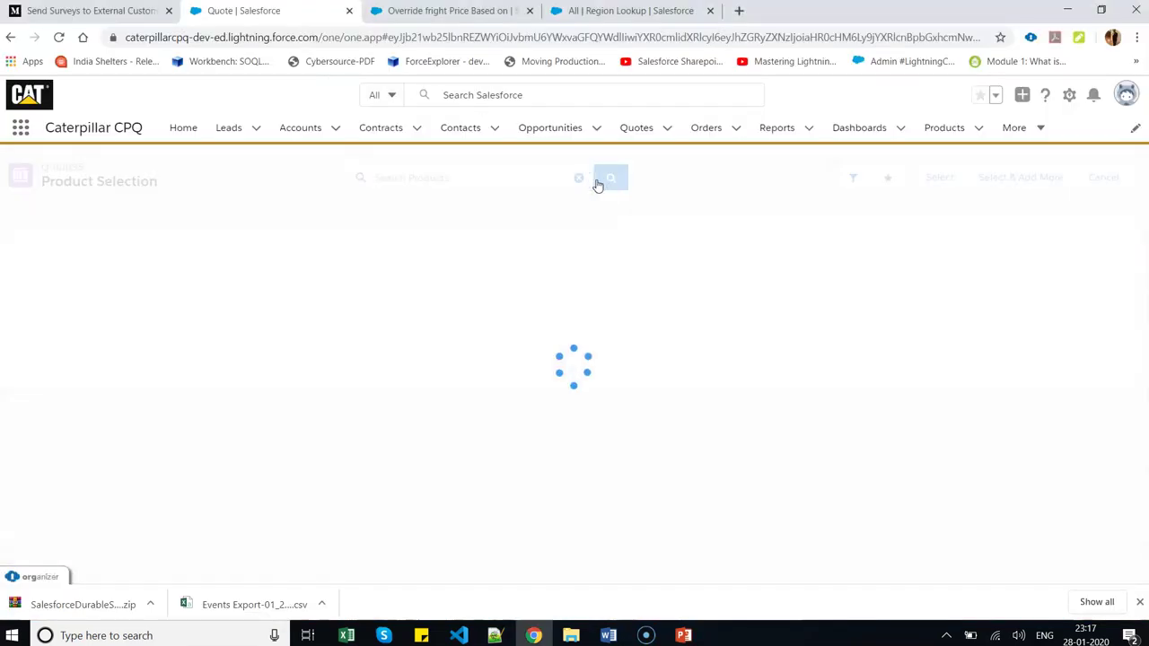
click(447, 177)
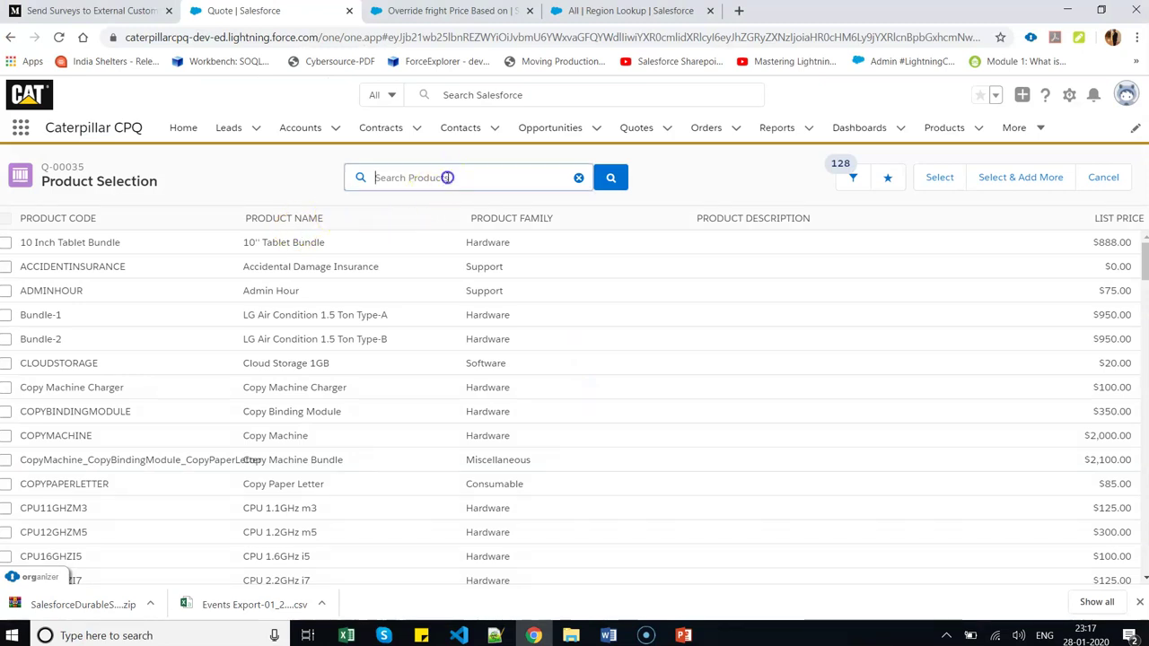
text(logitech)
key(Return)
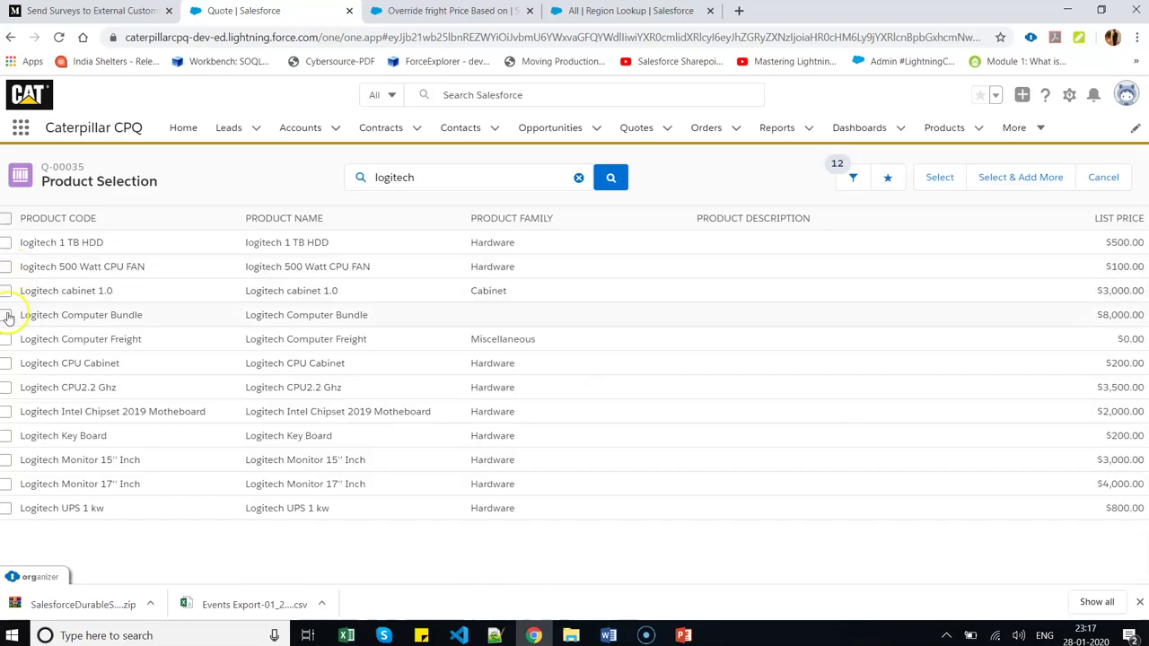
click(938, 182)
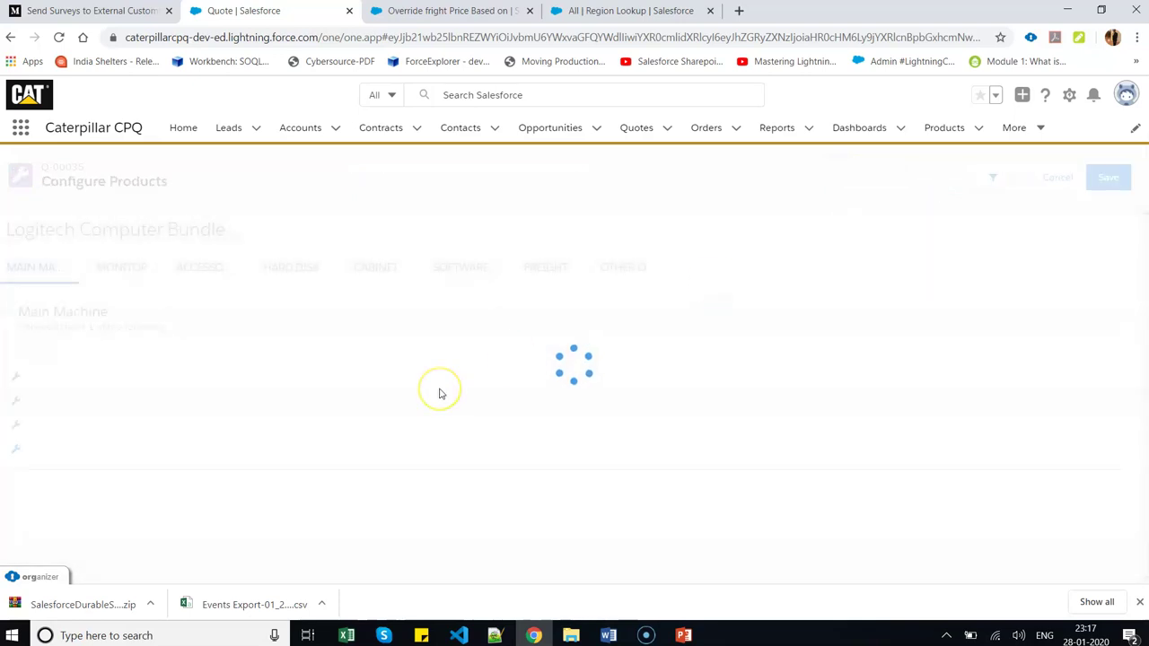
Choose the 15-inch screen size in the bundle's Monitor feature and go on through the Accessories and Hard Disk features.
click(133, 269)
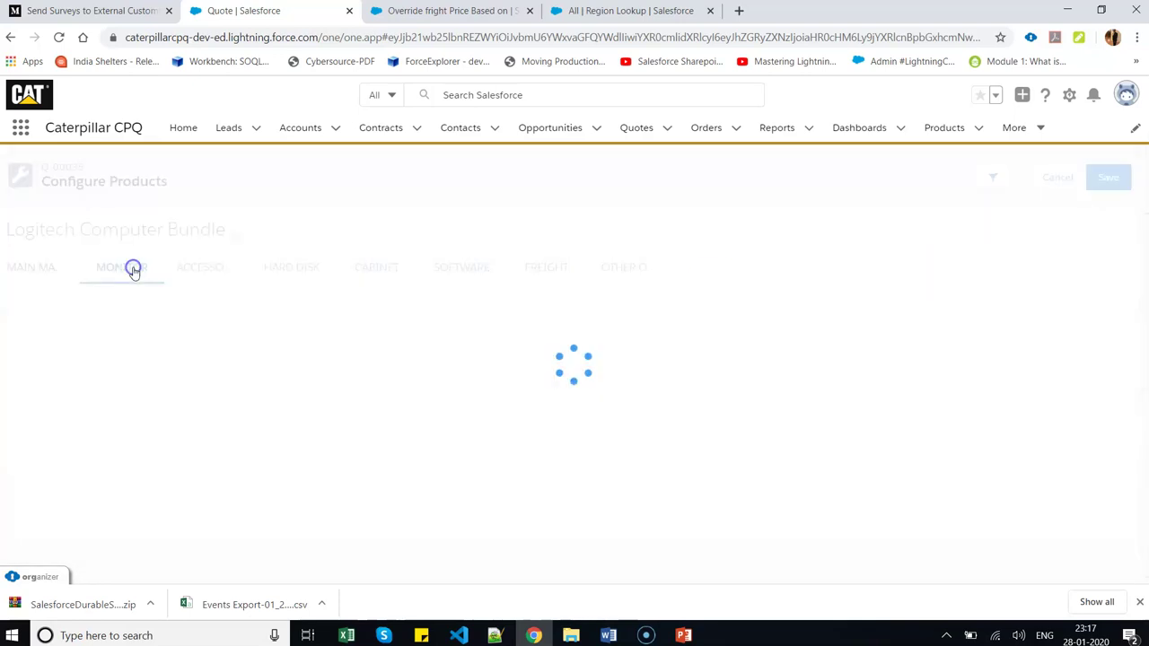
click(210, 344)
click(226, 395)
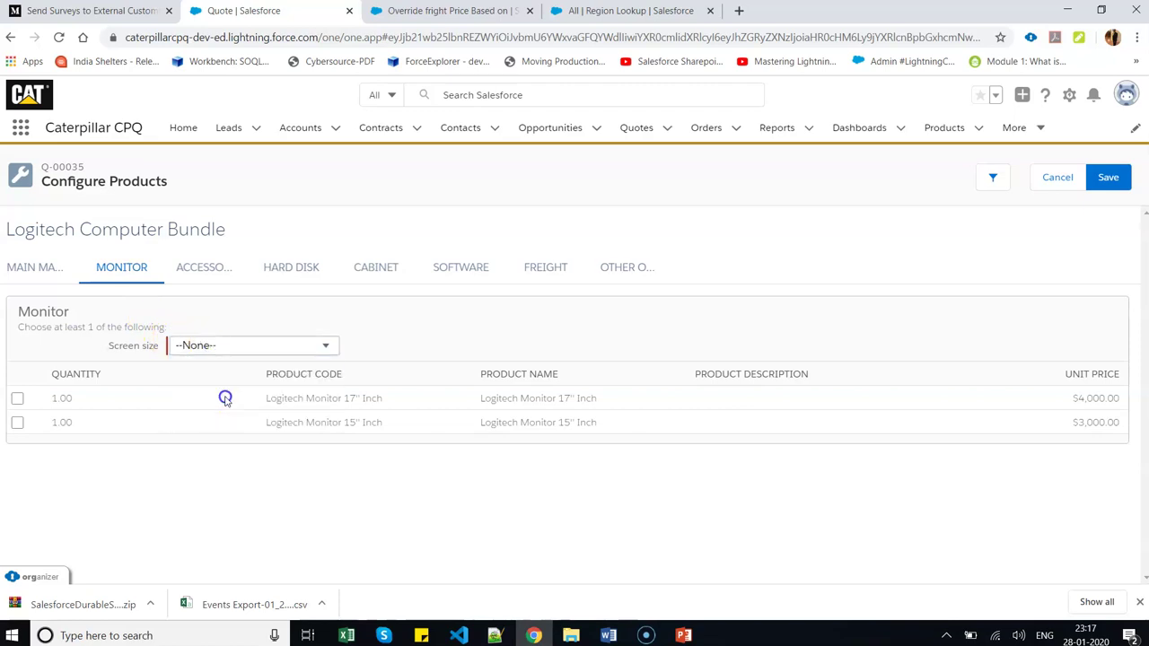
click(213, 278)
click(307, 277)
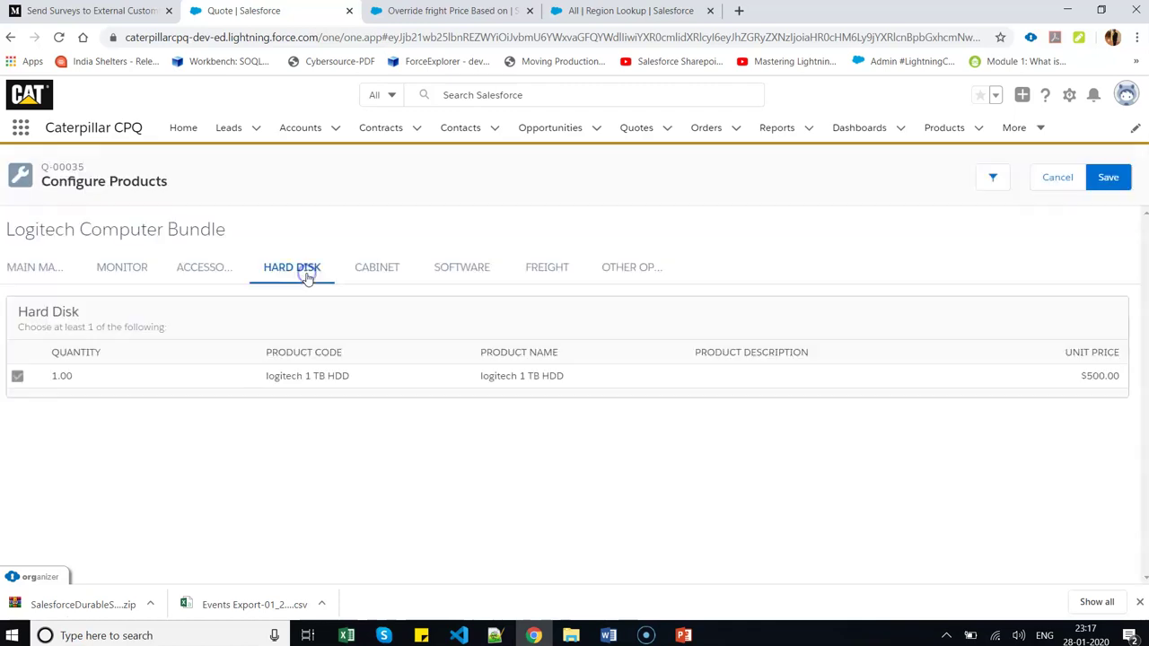
Add the Logitech cabinet 1.0 option to the bundle's Cabinet feature.
click(389, 272)
click(389, 272)
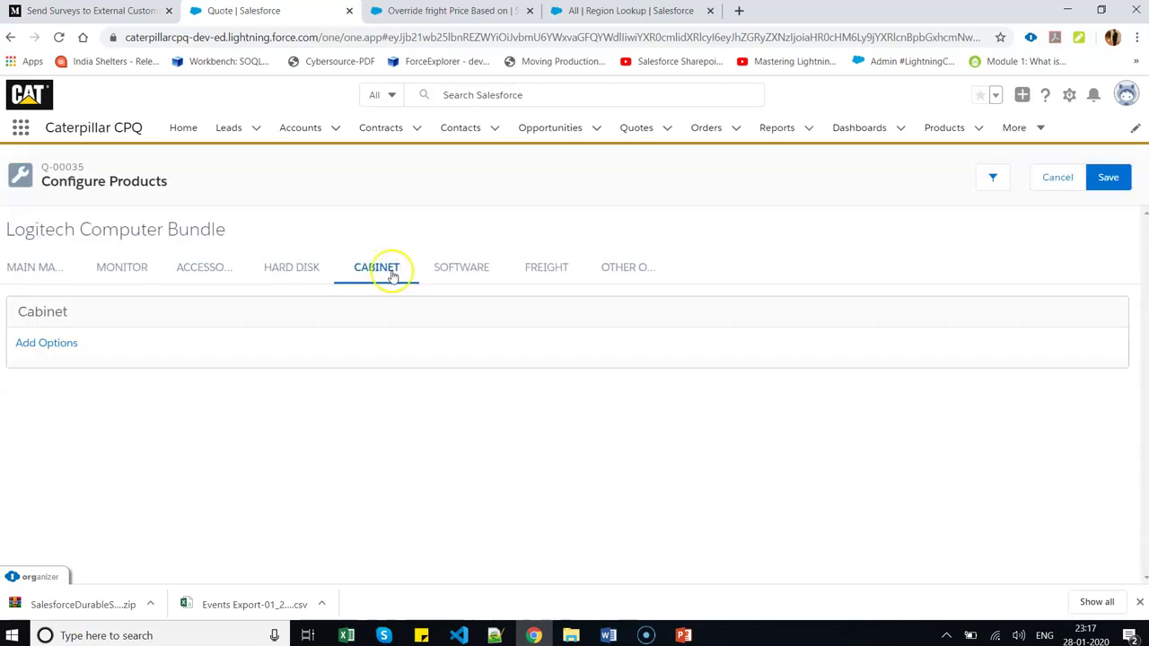
click(388, 269)
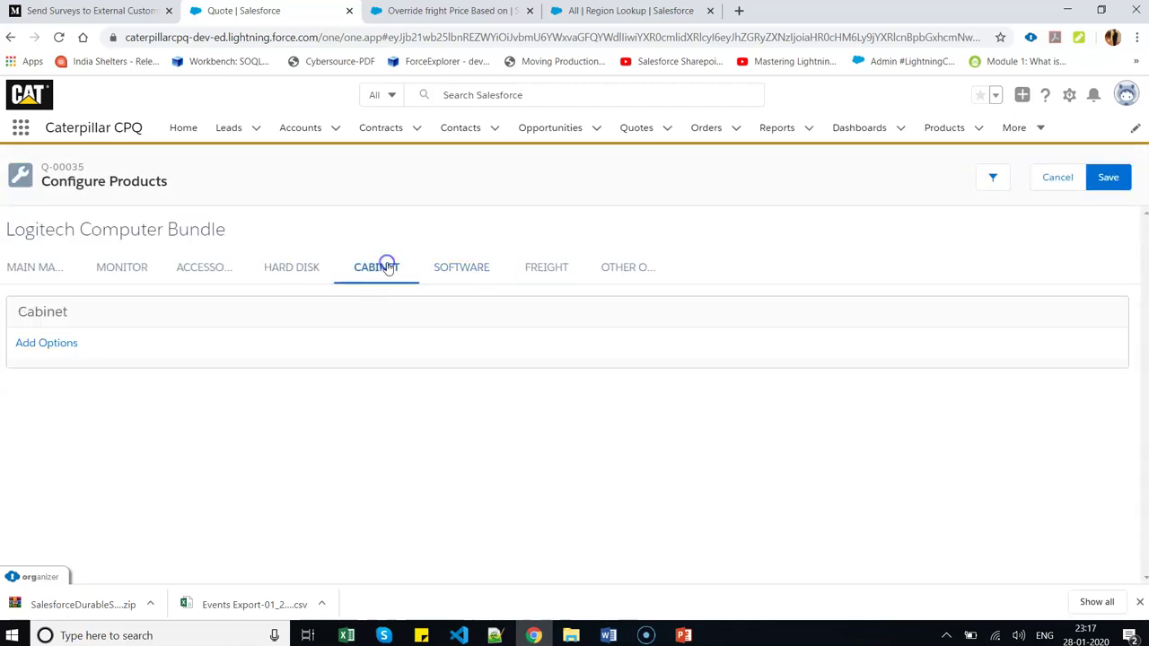
click(66, 348)
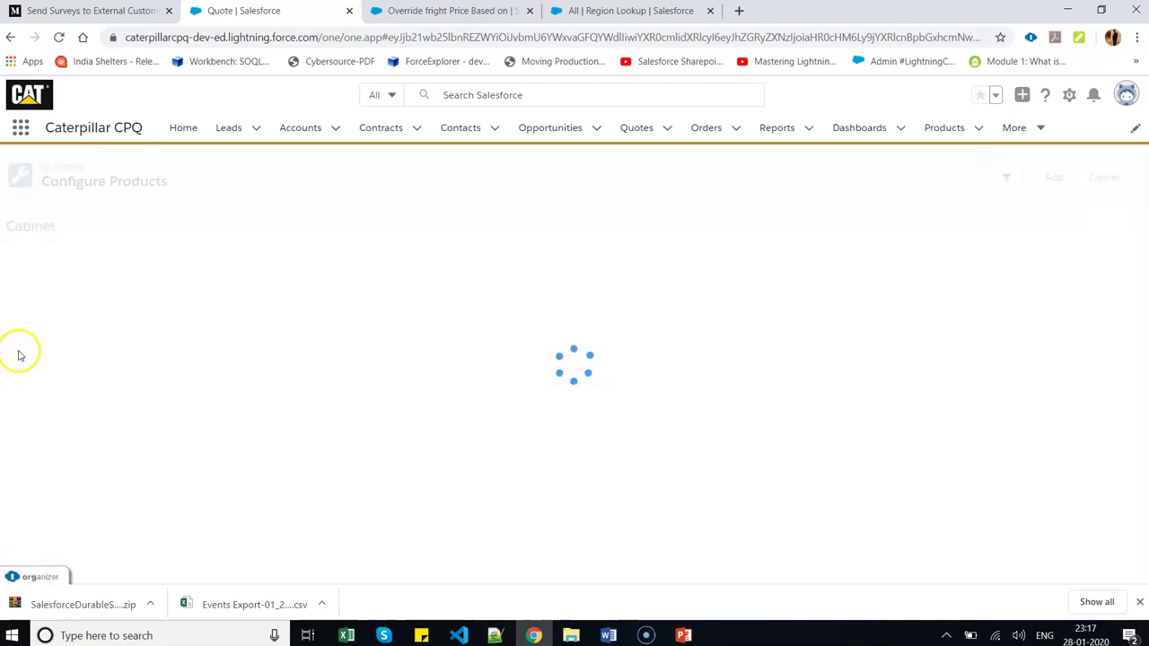
click(6, 294)
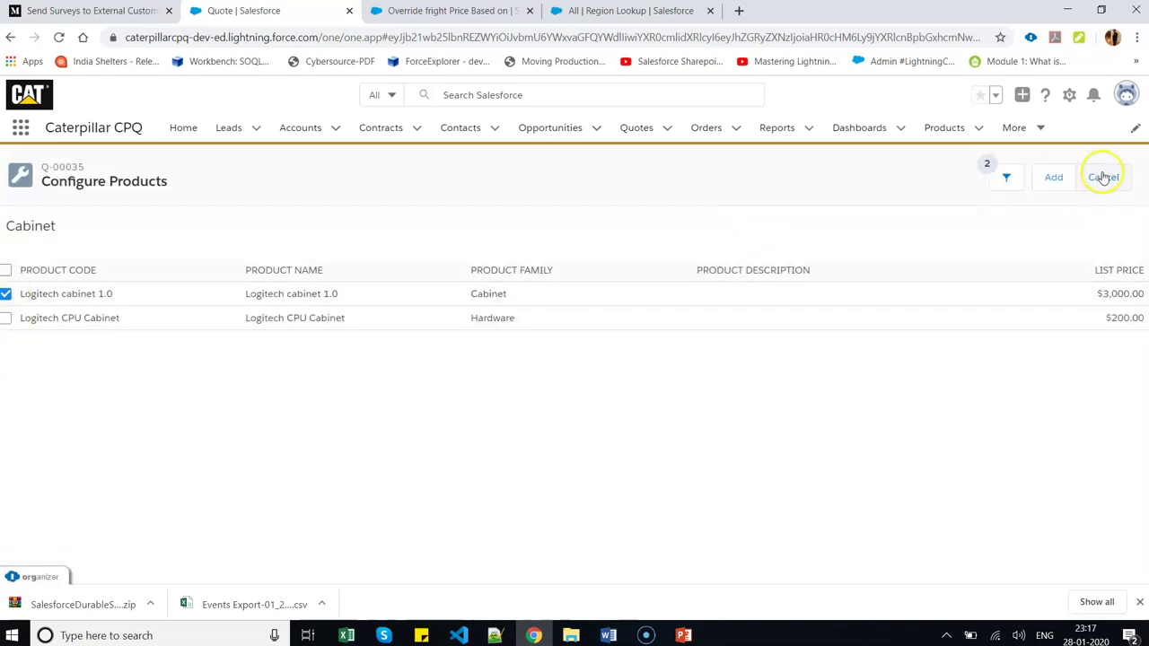
click(1046, 178)
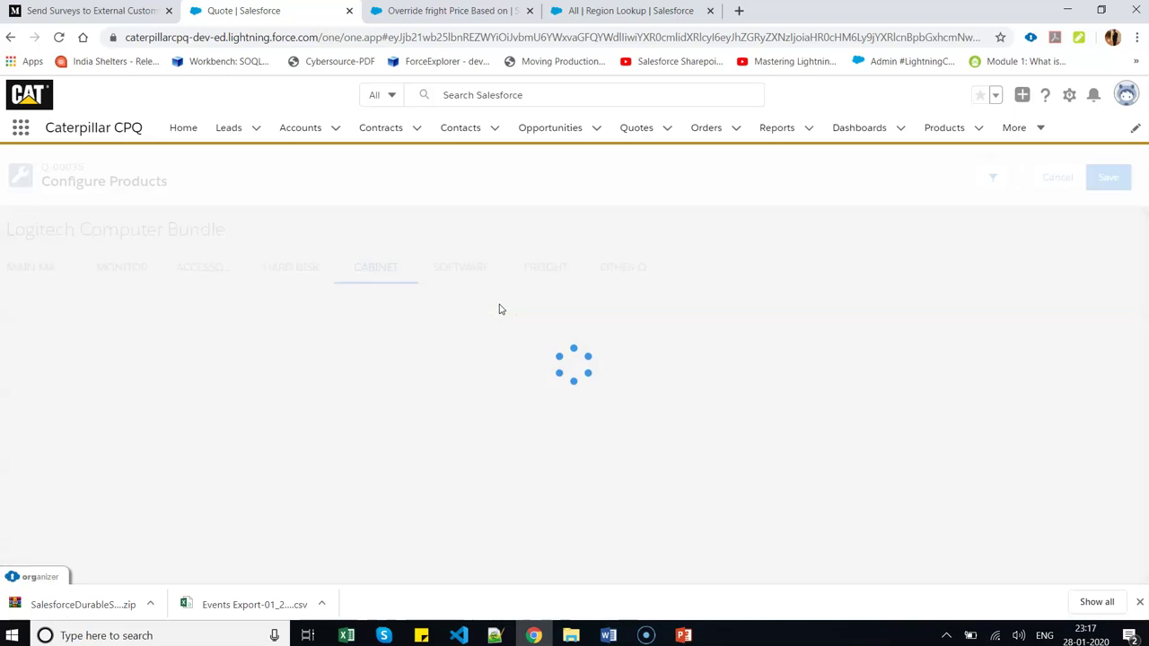
Check the bundle's Software feature, and set the Region in the Freight feature to California.
click(476, 268)
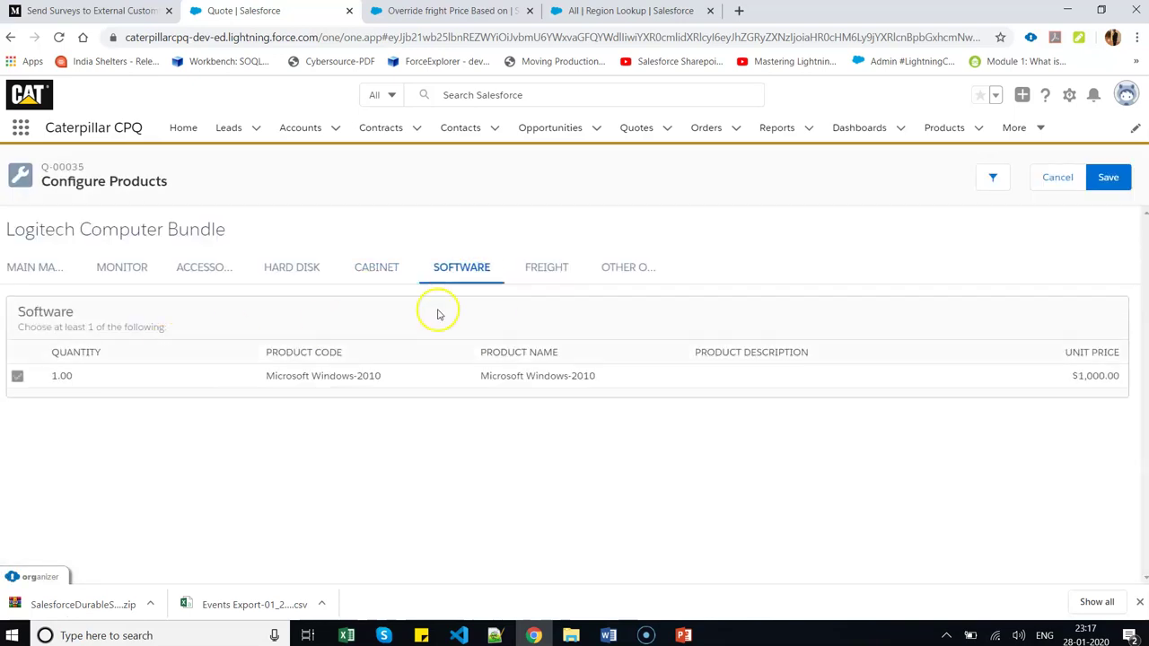
click(541, 271)
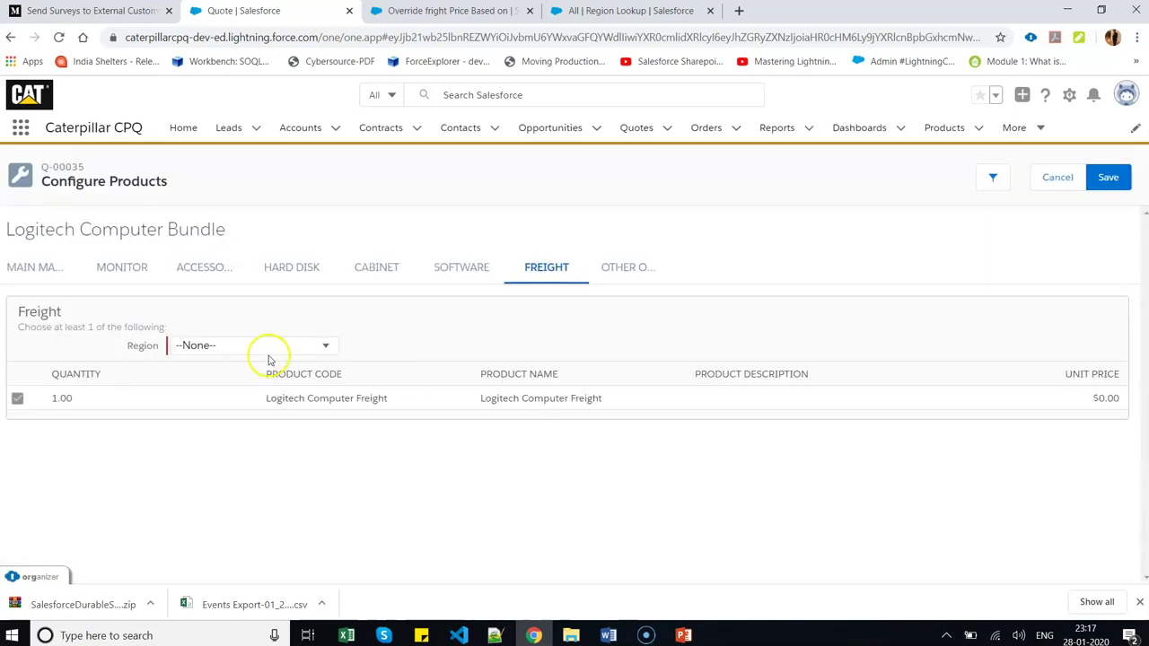
click(283, 348)
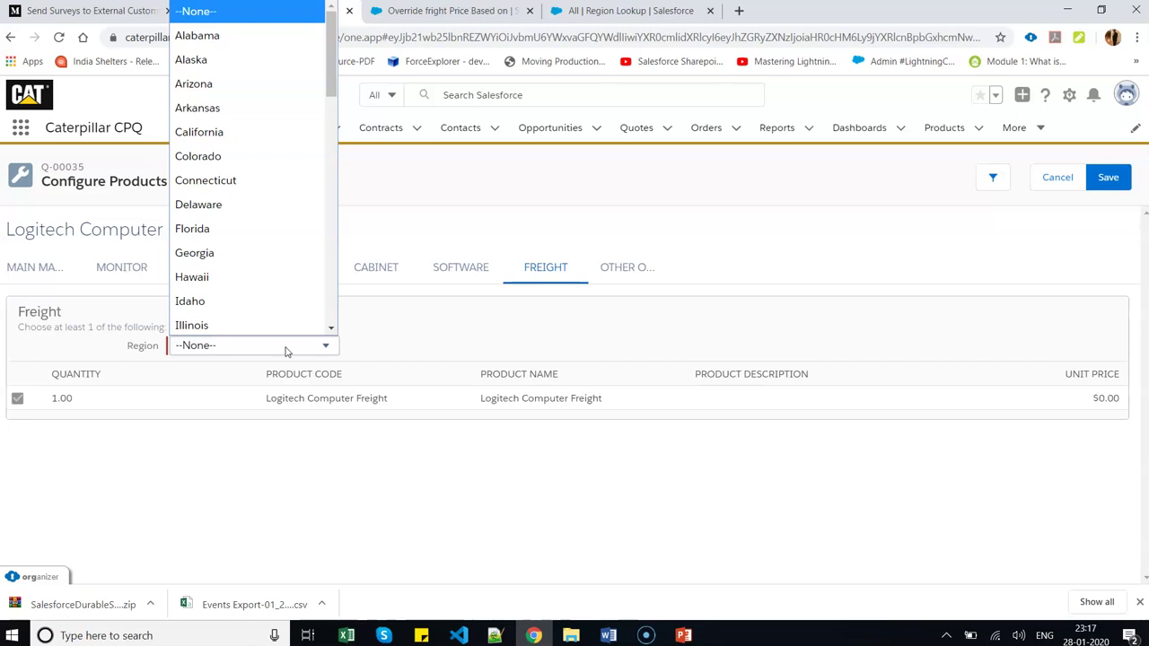
click(616, 318)
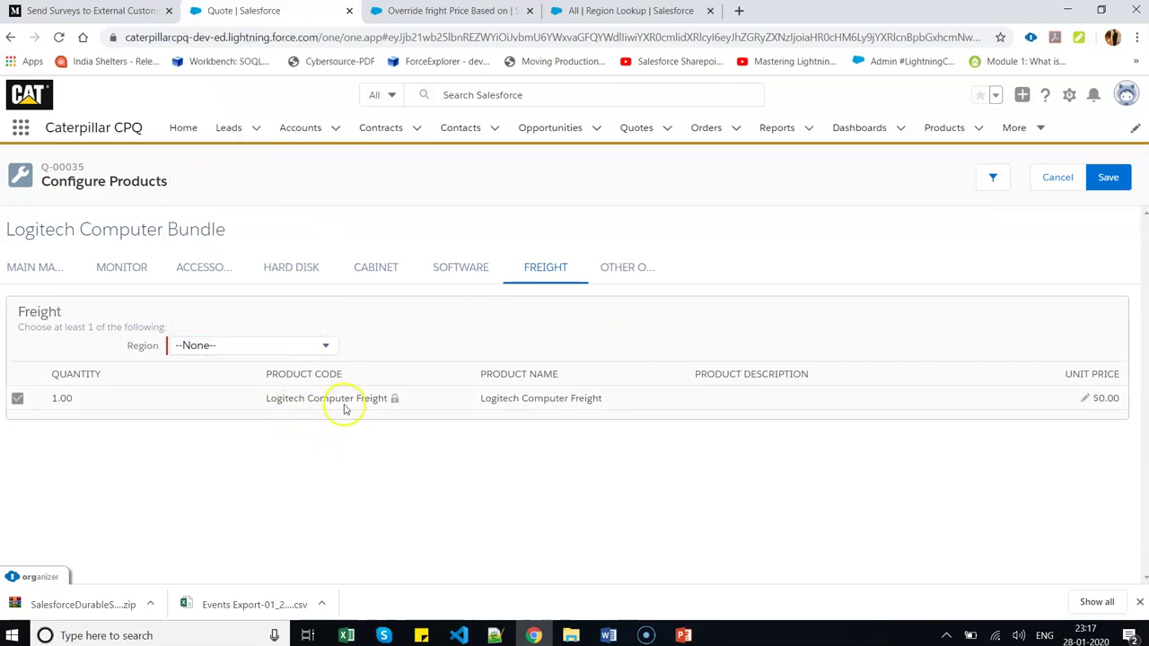
click(319, 349)
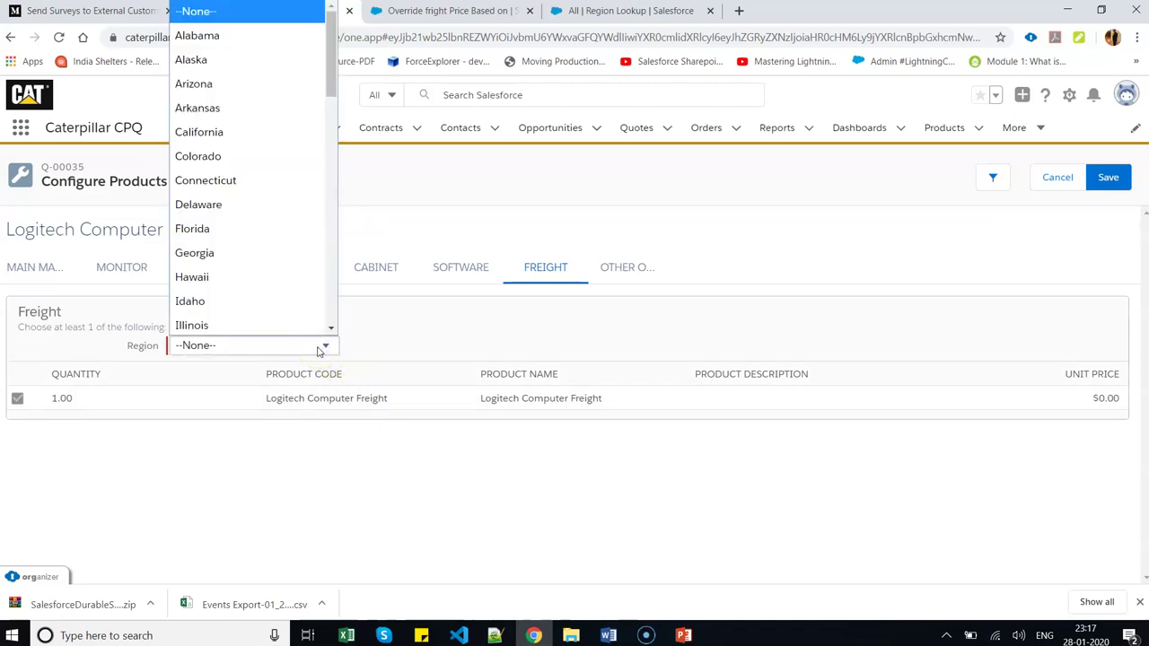
click(248, 130)
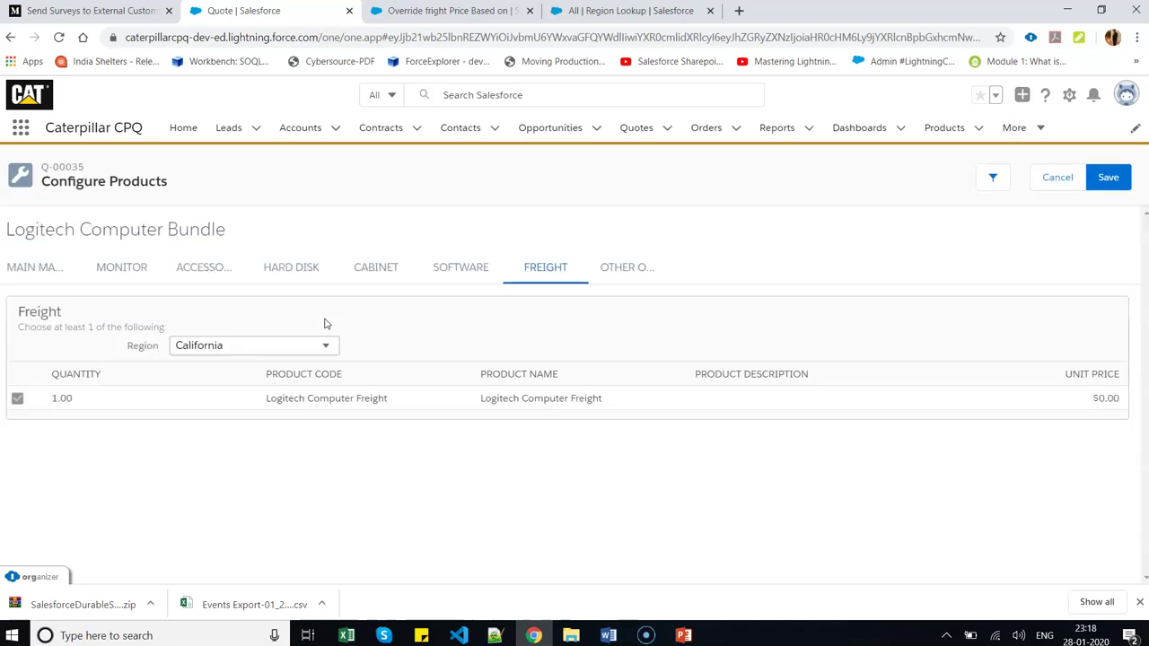
Change the freight region to Wisconsin.
click(288, 345)
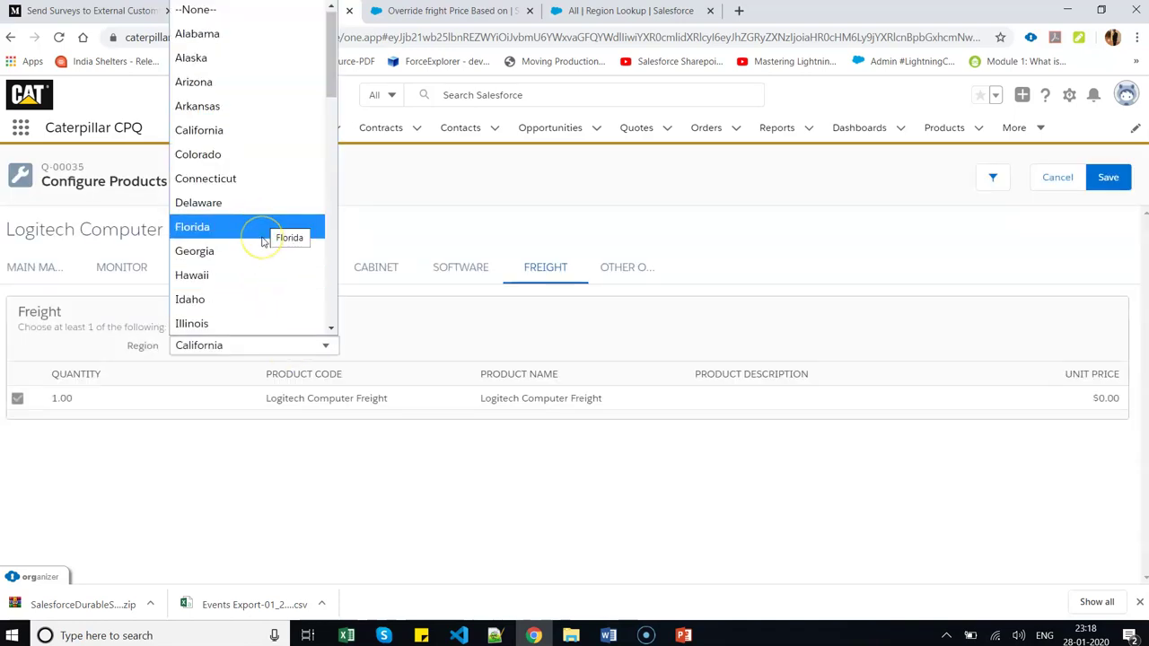
key(m)
key(Down)
key(Down)
key(Down)
key(Down)
key(Down)
key(Down)
key(Down)
key(Down)
key(Down)
key(Down)
key(Down)
key(Down)
key(Down)
key(Down)
key(Down)
key(Down)
key(Down)
key(Down)
key(Down)
key(Down)
key(Down)
key(Down)
key(Down)
key(Down)
key(Down)
key(Down)
key(Down)
key(Down)
key(Down)
key(Down)
key(Down)
key(Up)
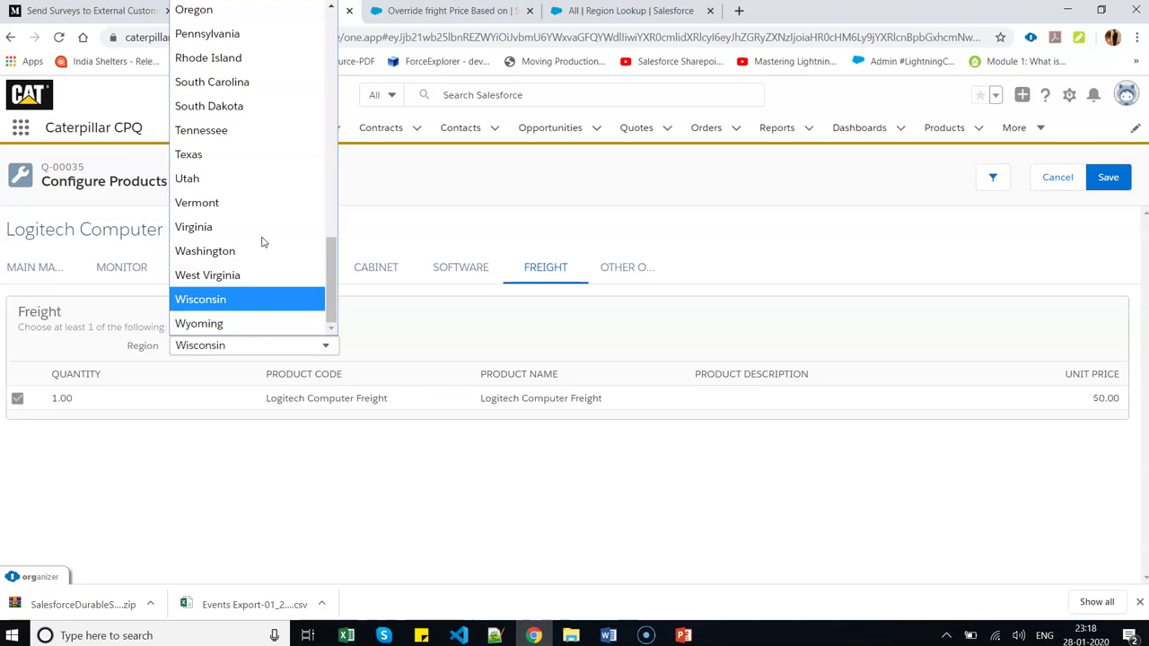
key(Return)
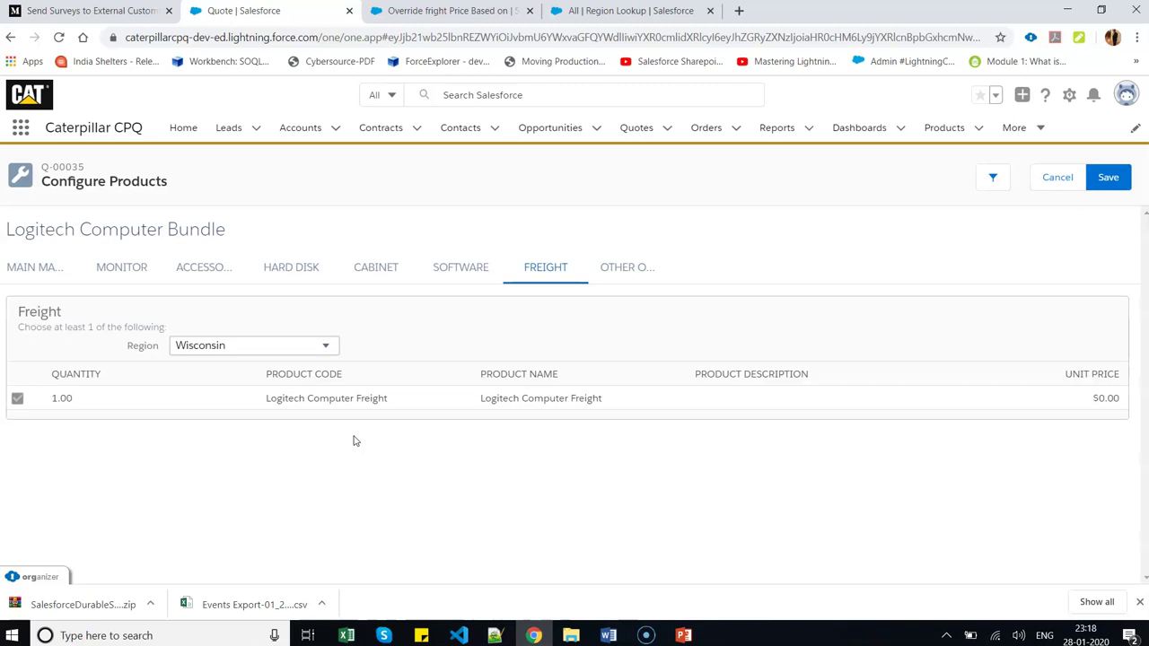
Set the freight region to New Mexico and save the bundle configuration to the quote.
key(alt+Tab)
key(alt+Tab)
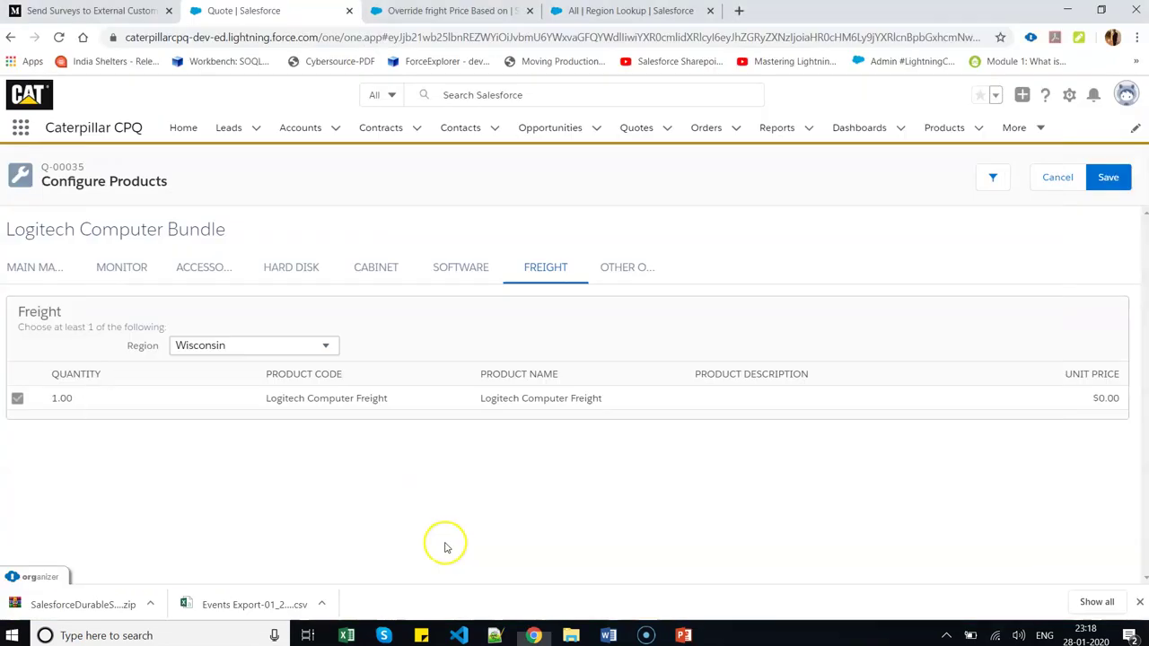
click(257, 346)
text(new)
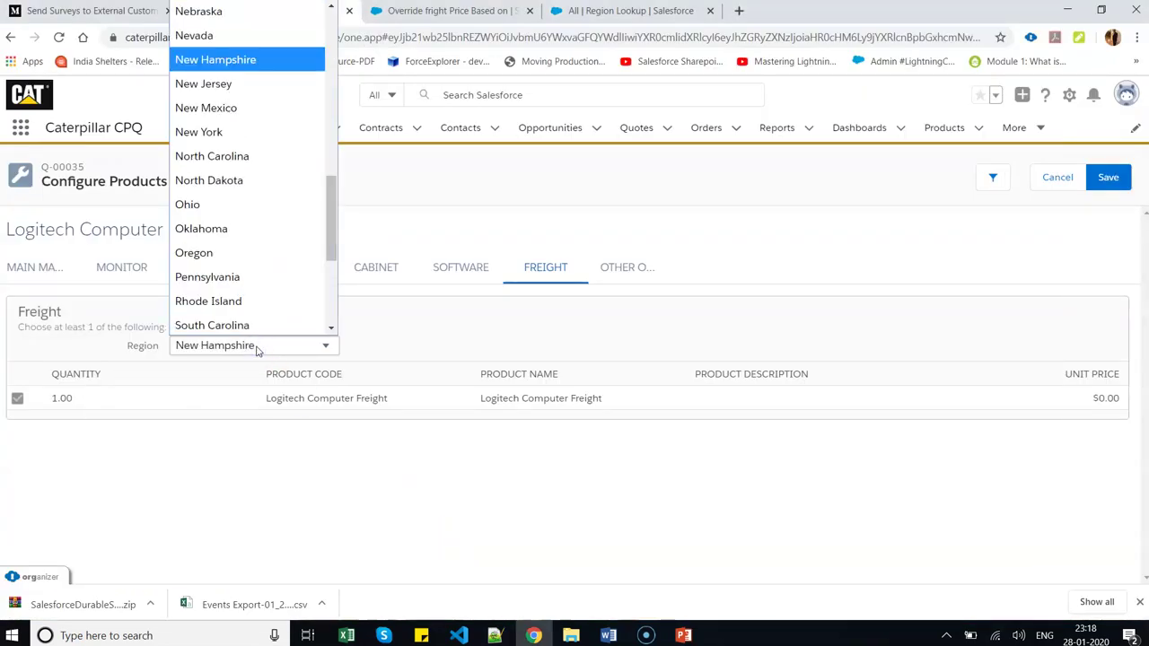
key(Down)
key(Down)
key(Return)
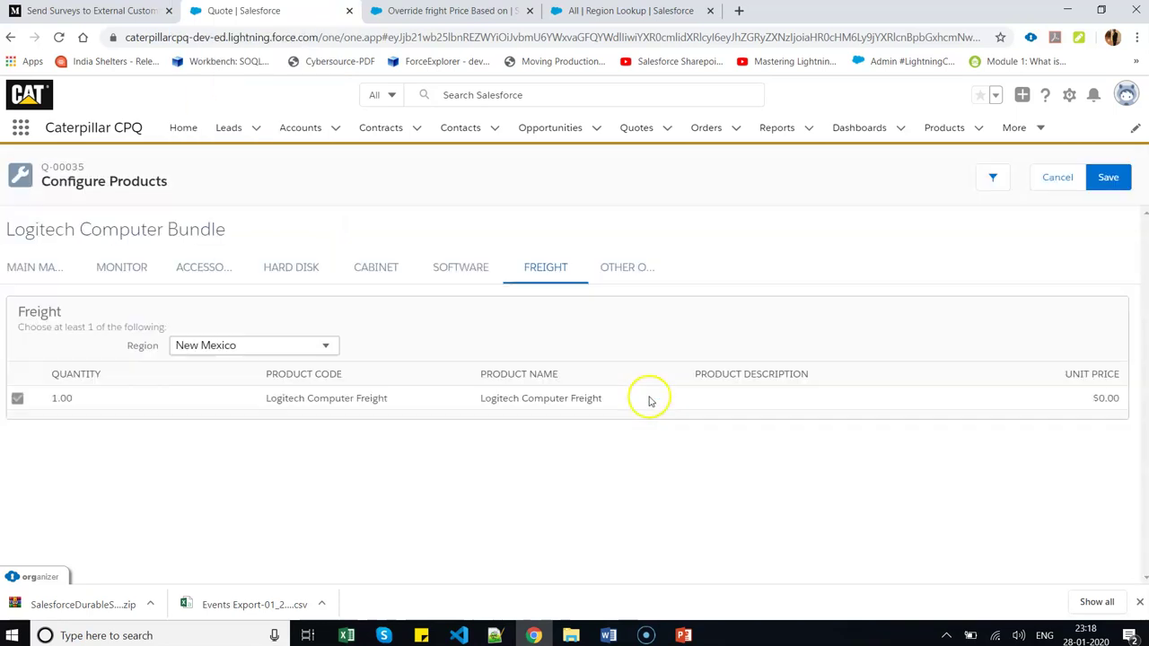
click(1108, 179)
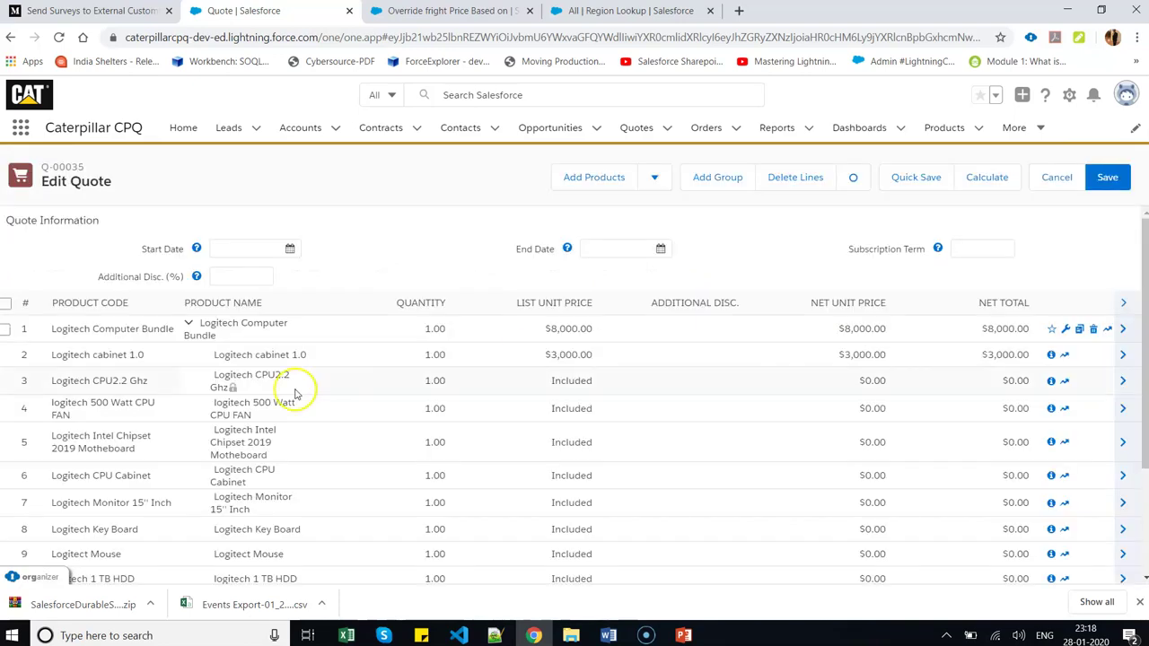
Check the quote's freight line, reopen the Logitech Computer Bundle's configuration and set its freight region to New Jersey.
scroll(383, 446, down, 3)
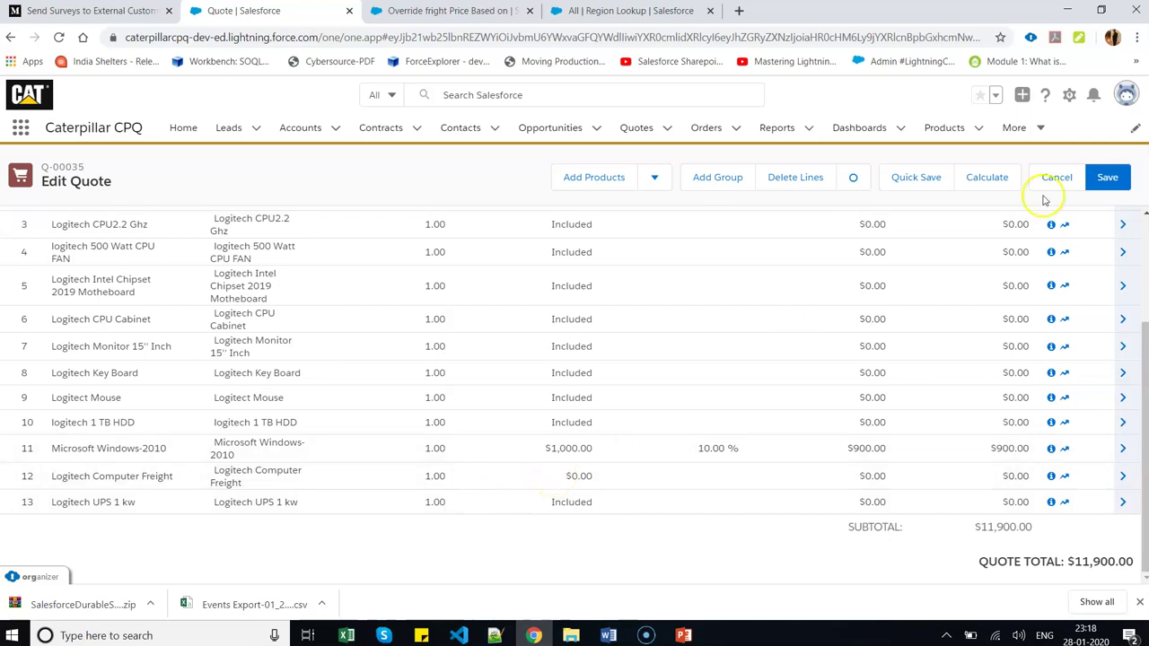
scroll(1049, 292, up, 3)
click(1066, 329)
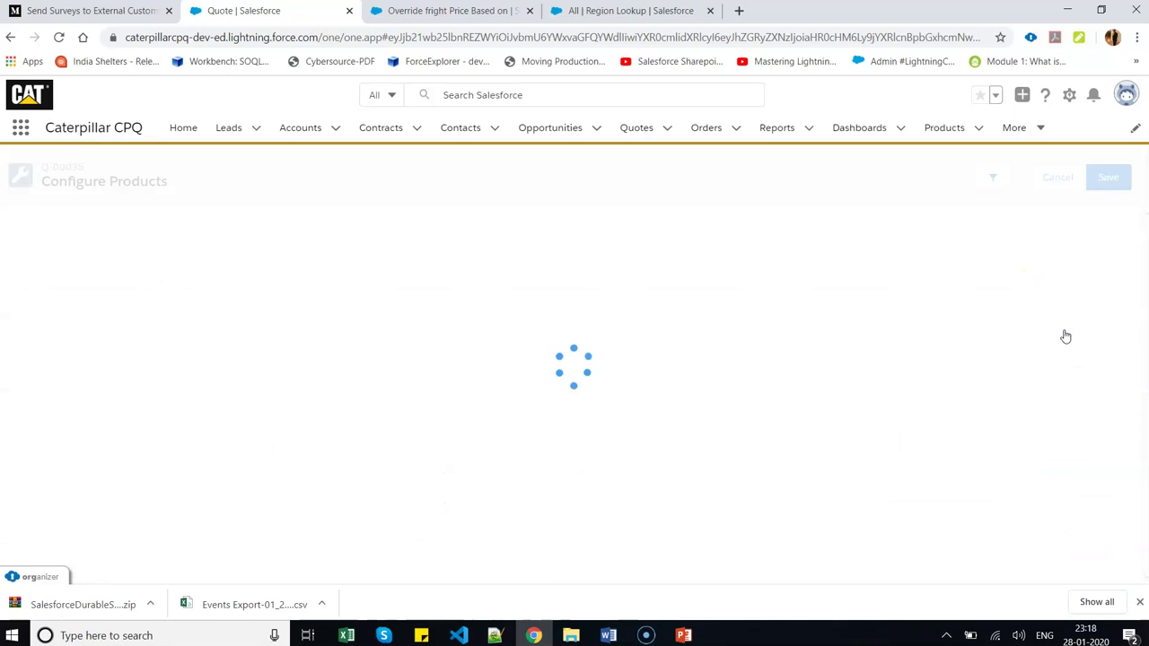
click(550, 267)
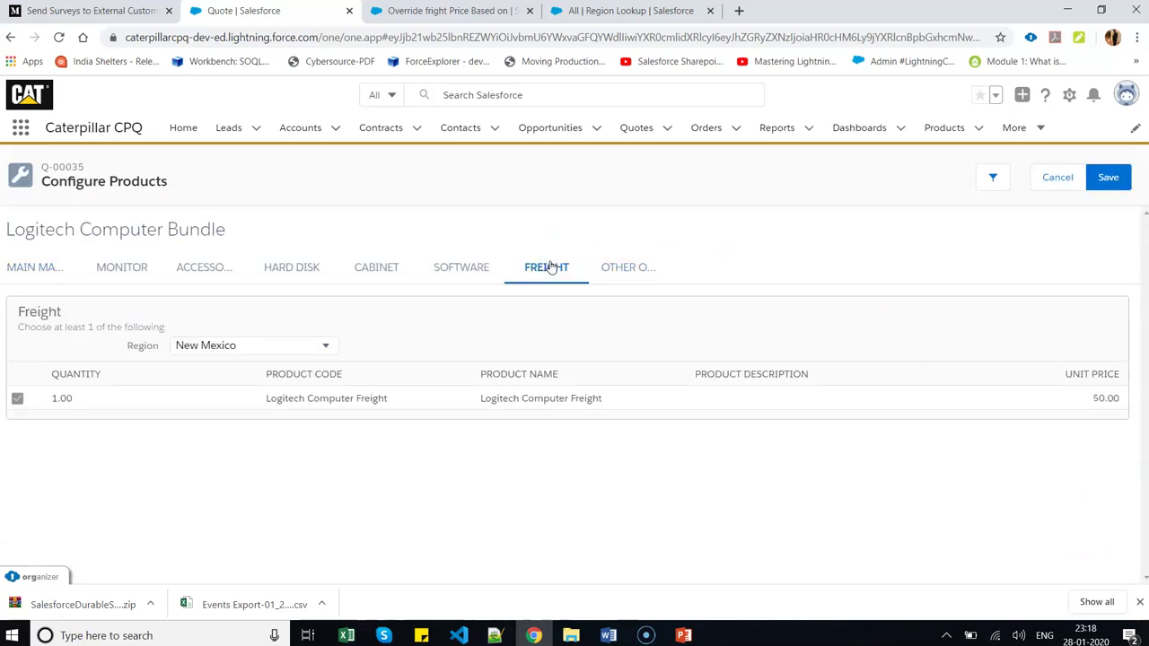
click(261, 346)
key(Up)
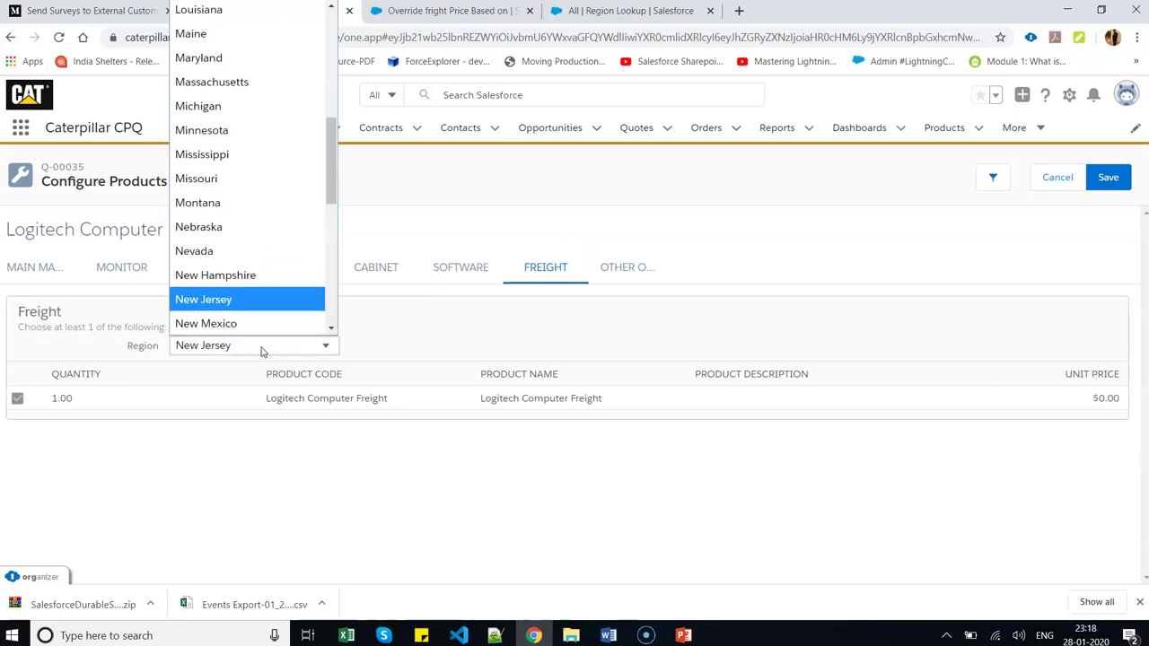
key(Return)
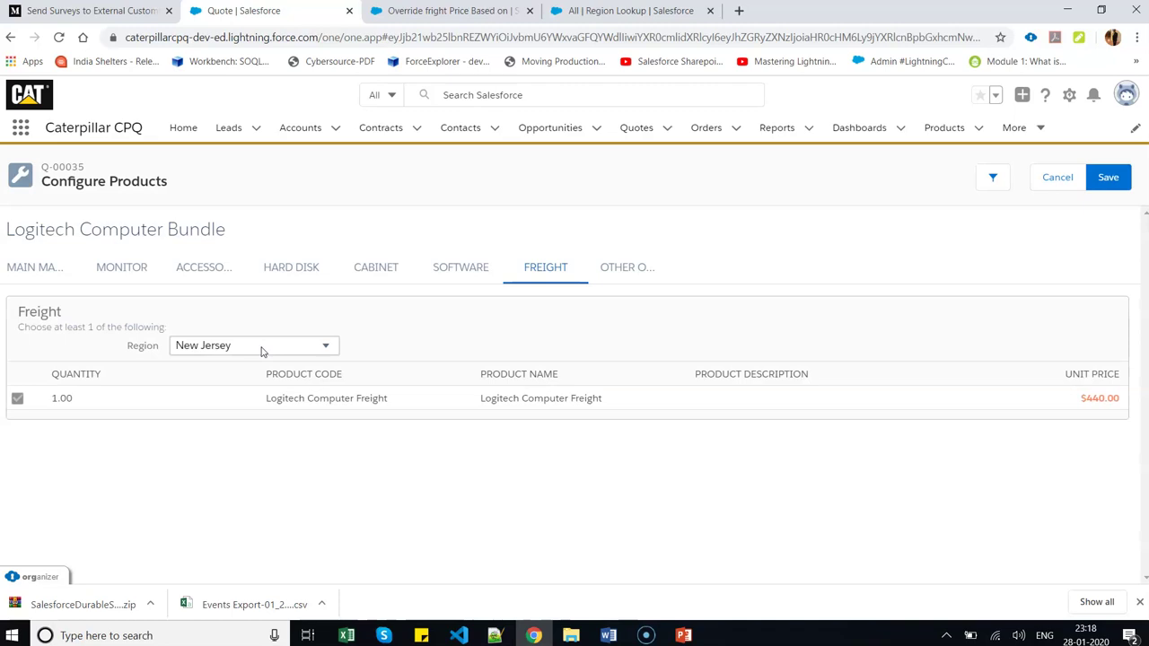
Compare the New Jersey freight unit price in the bundle configuration with the freight amounts in the Region Lookup records.
mouse_move(1078, 405)
click(430, 11)
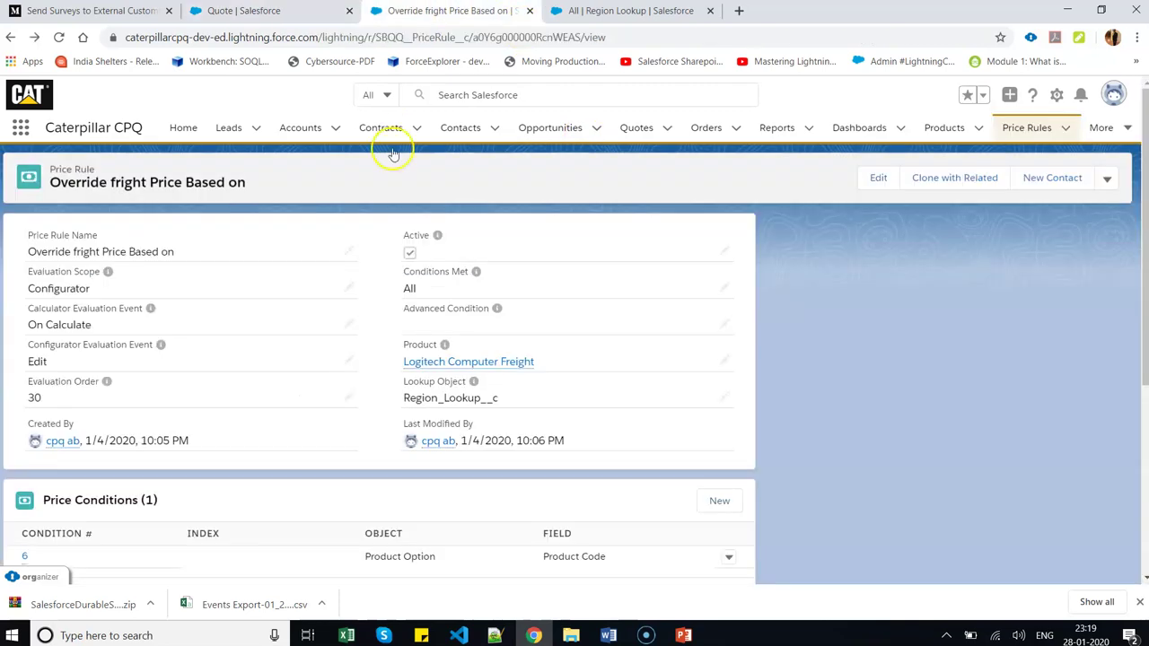
click(619, 13)
scroll(185, 390, down, 2)
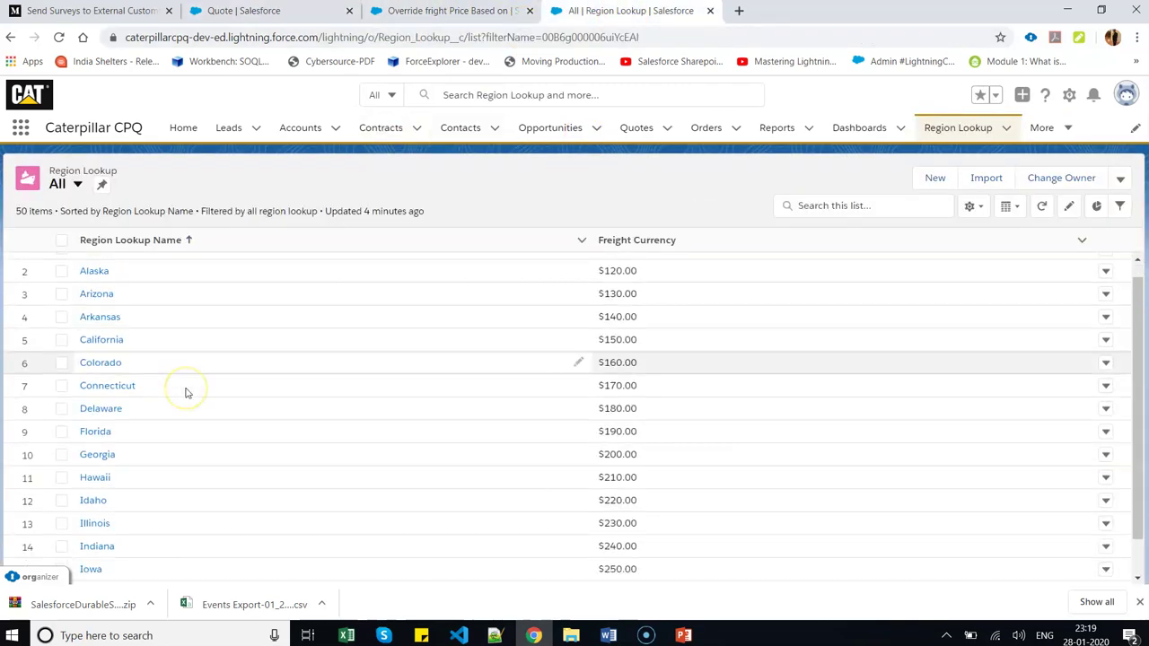
scroll(186, 392, down, 3)
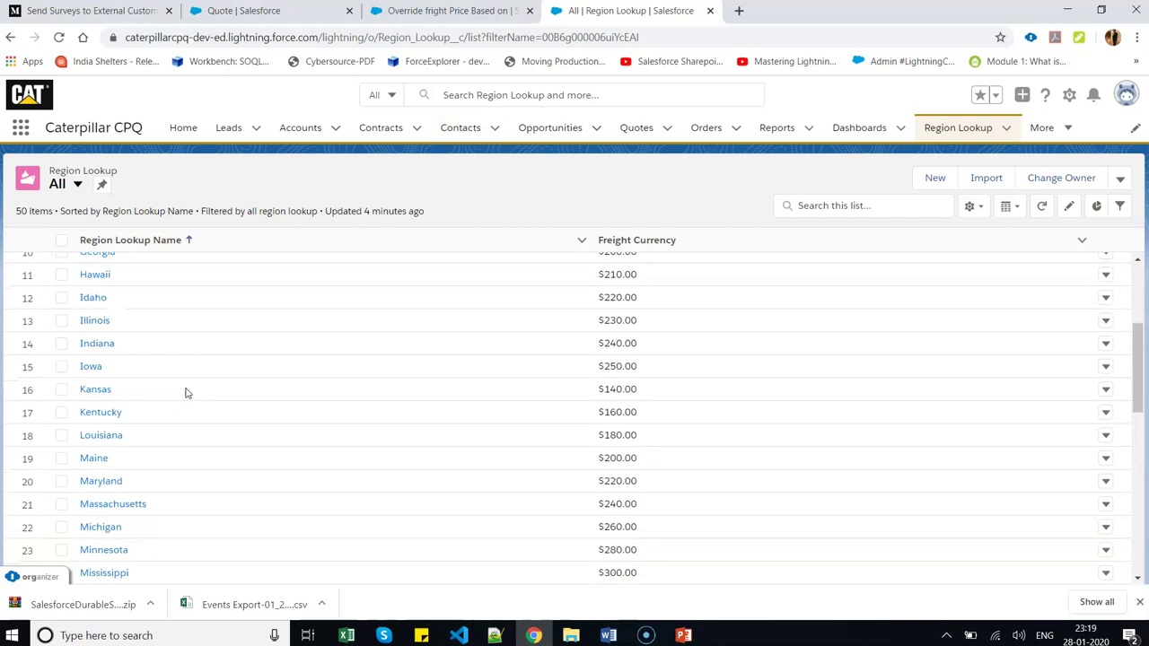
scroll(186, 392, down, 3)
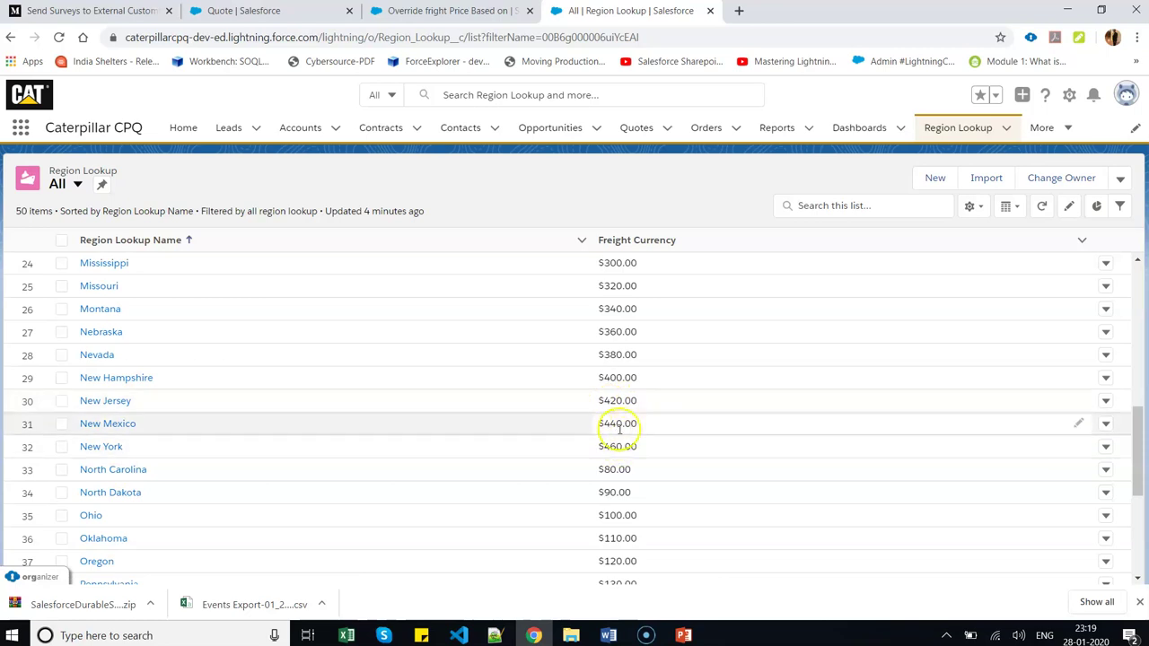
click(431, 9)
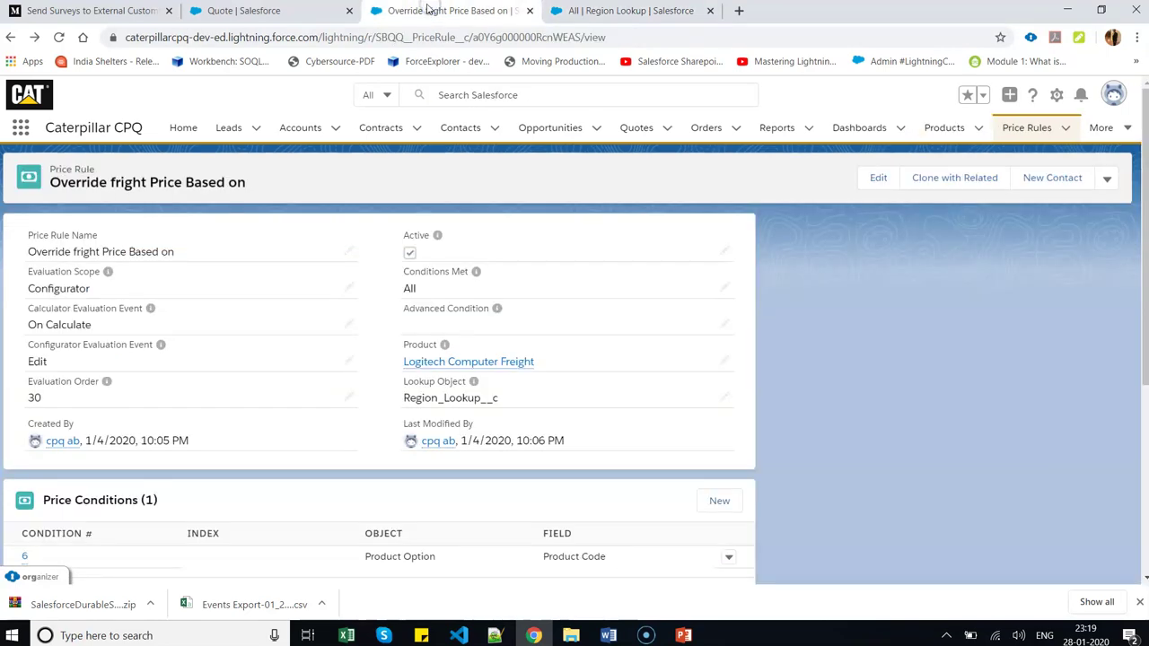
click(260, 10)
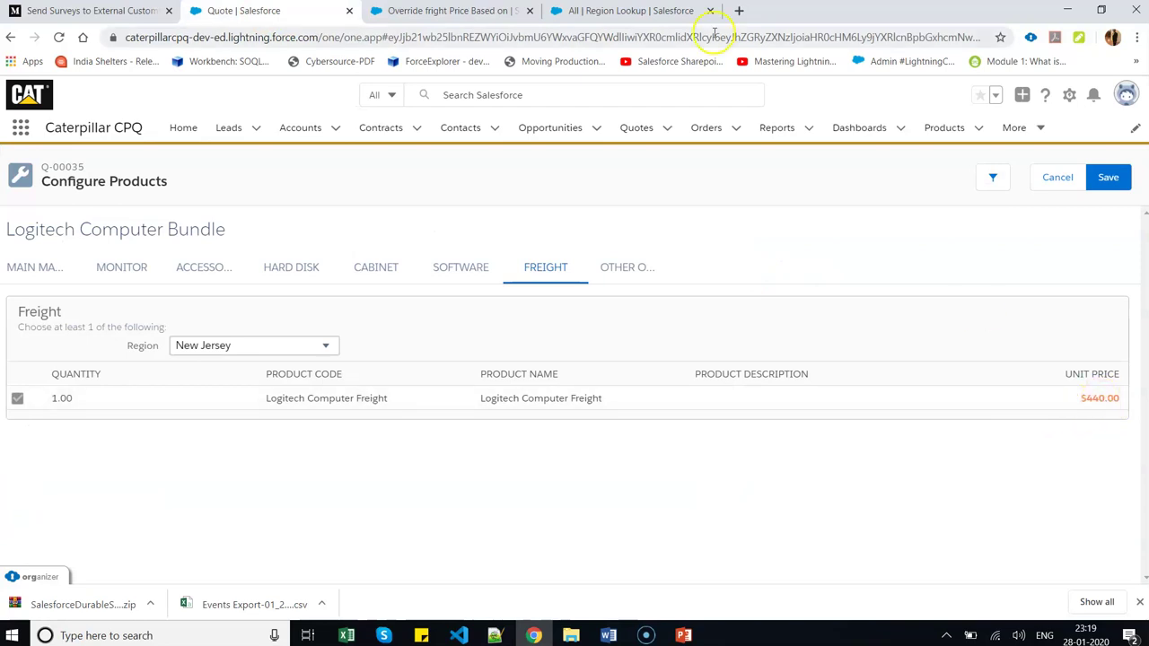
click(635, 11)
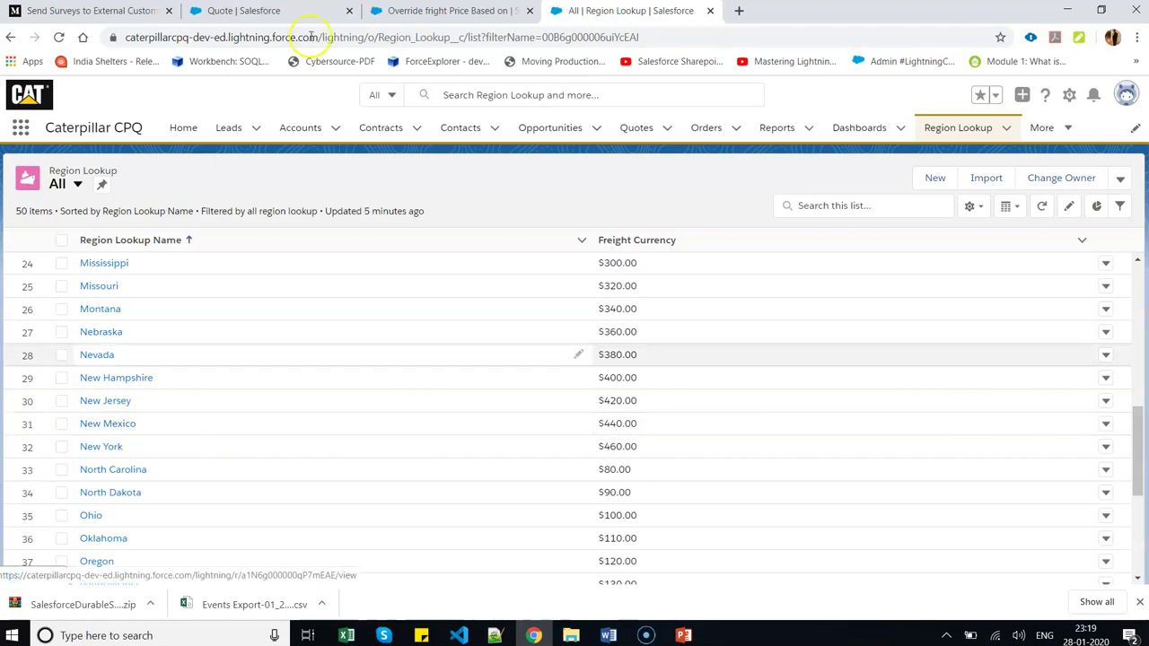
Return to the quote's bundle configuration and change the freight region to New Mexico.
click(254, 11)
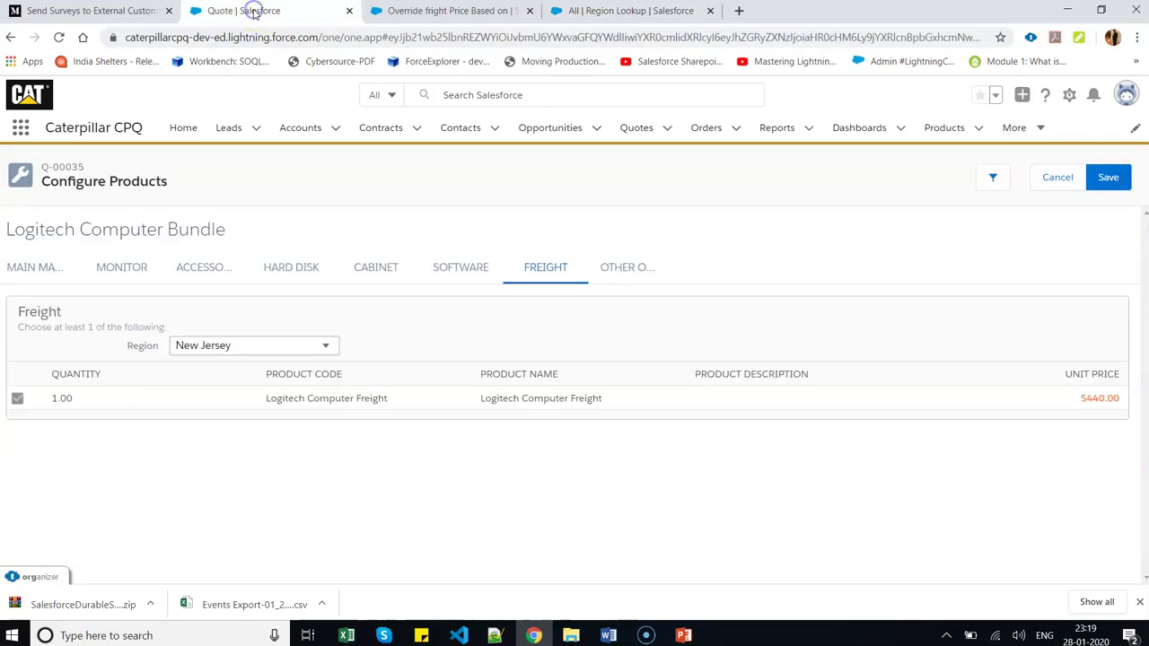
click(273, 348)
key(Down)
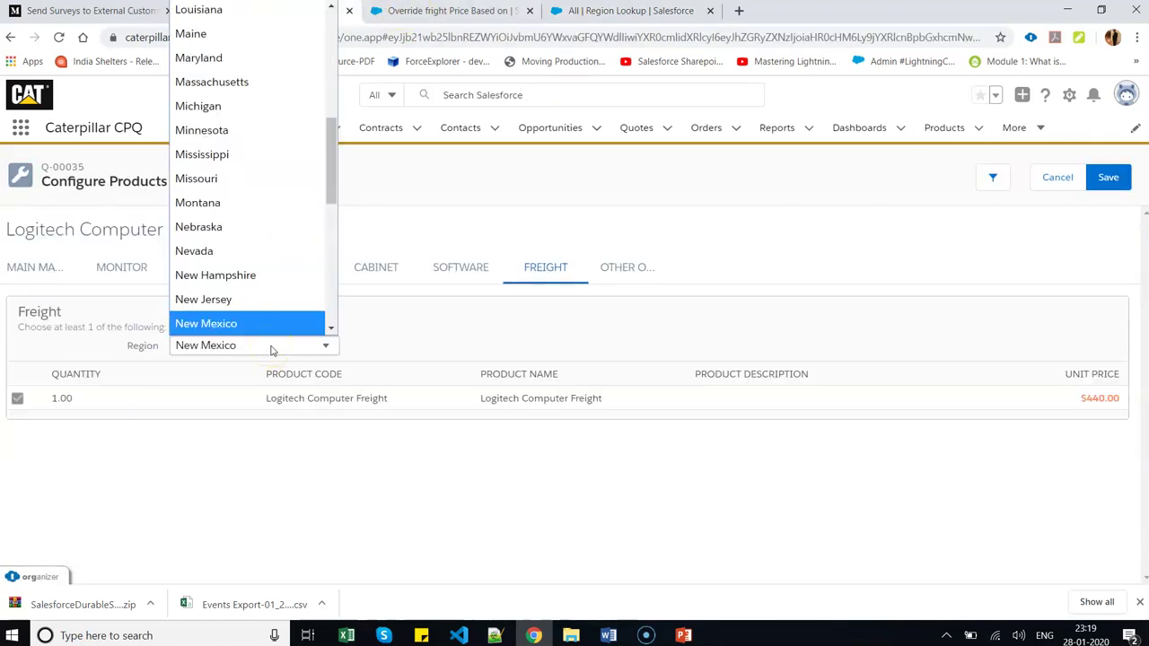
key(Return)
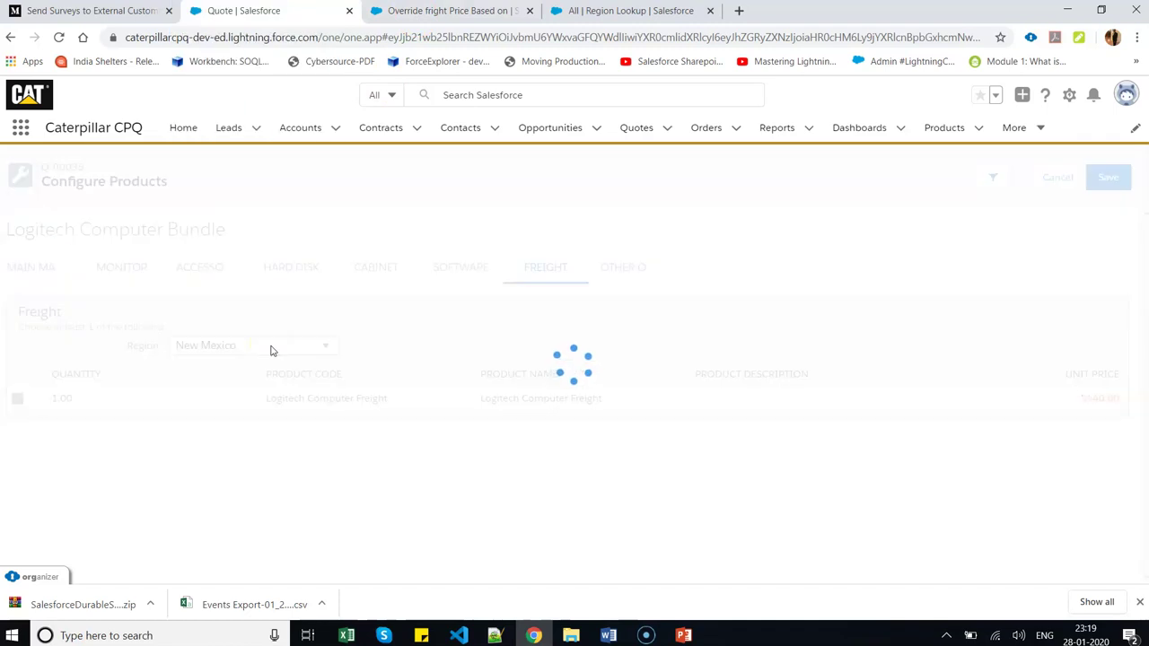
Set the freight region back to New Jersey.
click(271, 349)
key(Down)
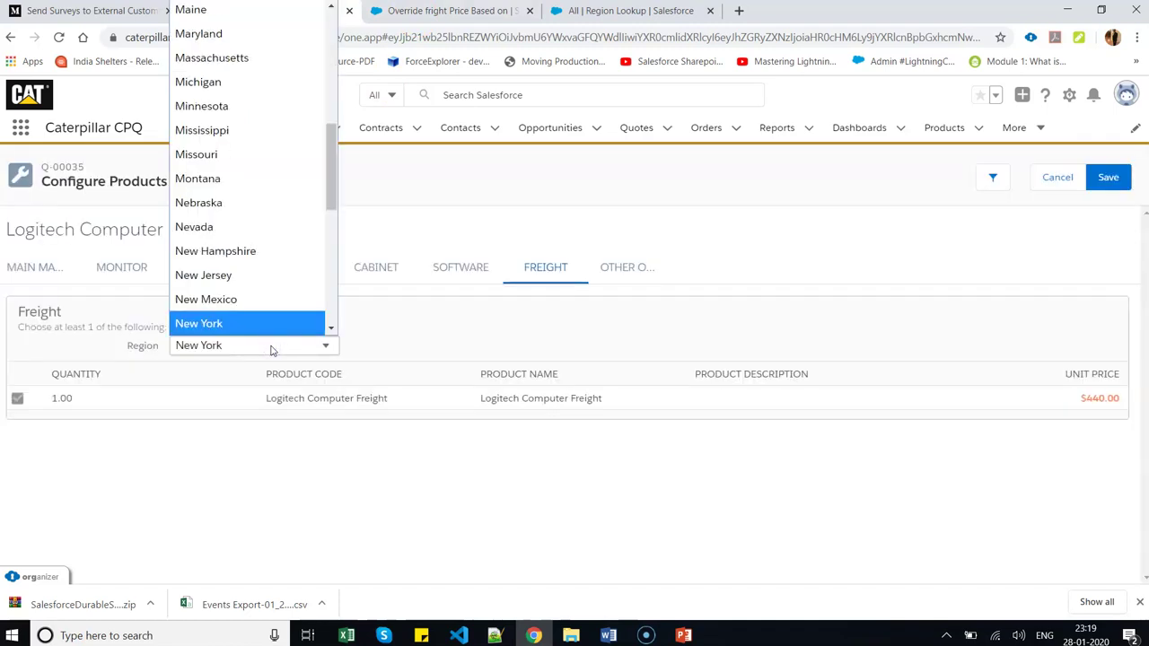
key(Down)
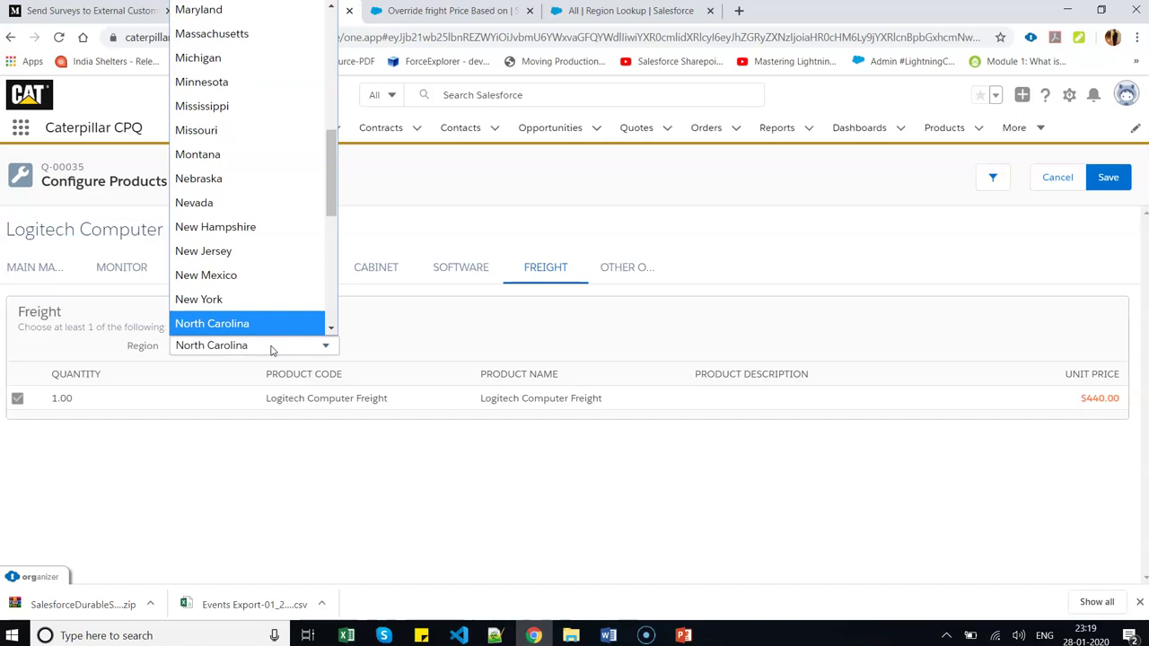
key(Up)
key(Up)
key(Return)
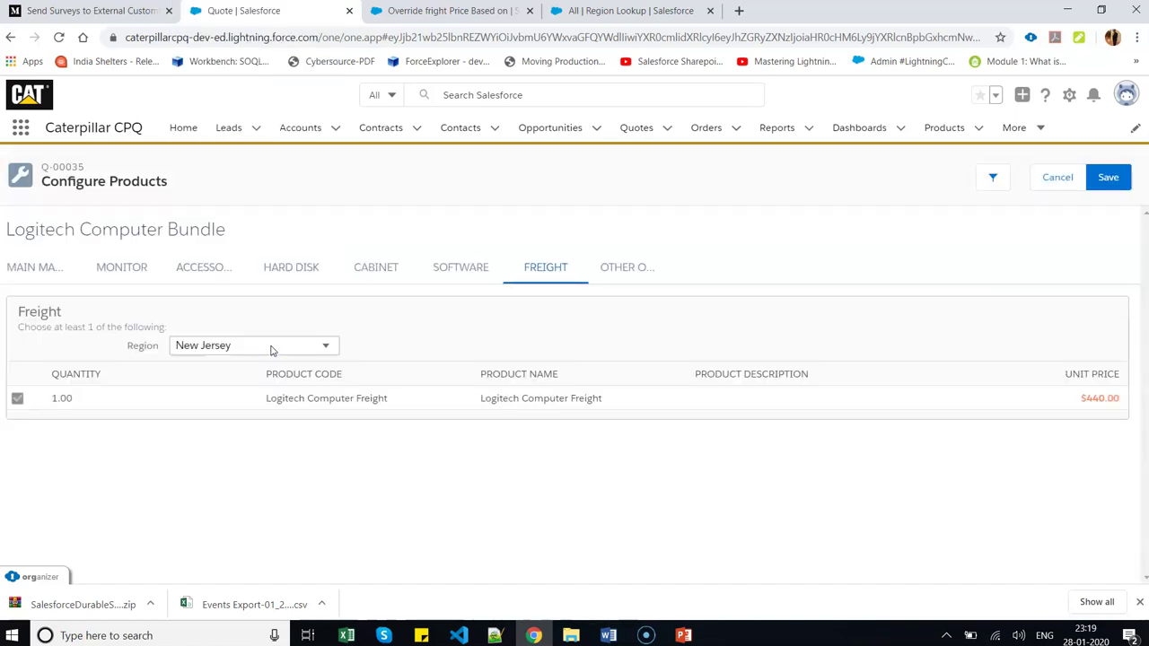
Check the freight unit price, switch to the PowerPoint presentation and go to the closing Thank You slide.
mouse_move(1070, 403)
click(683, 634)
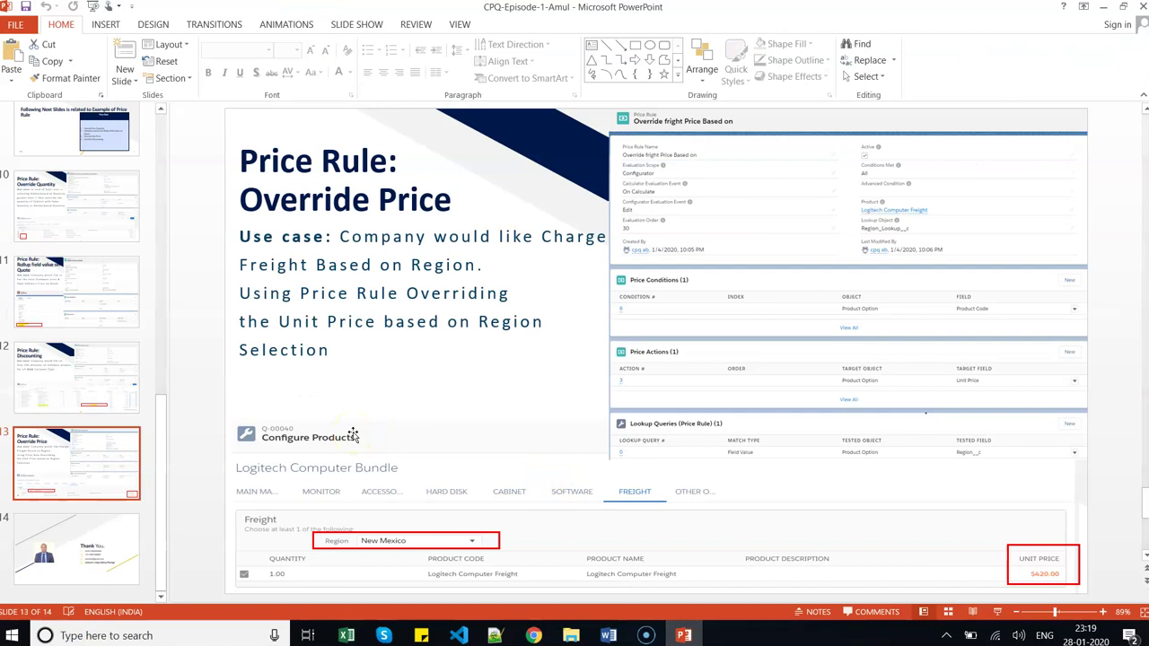
click(113, 537)
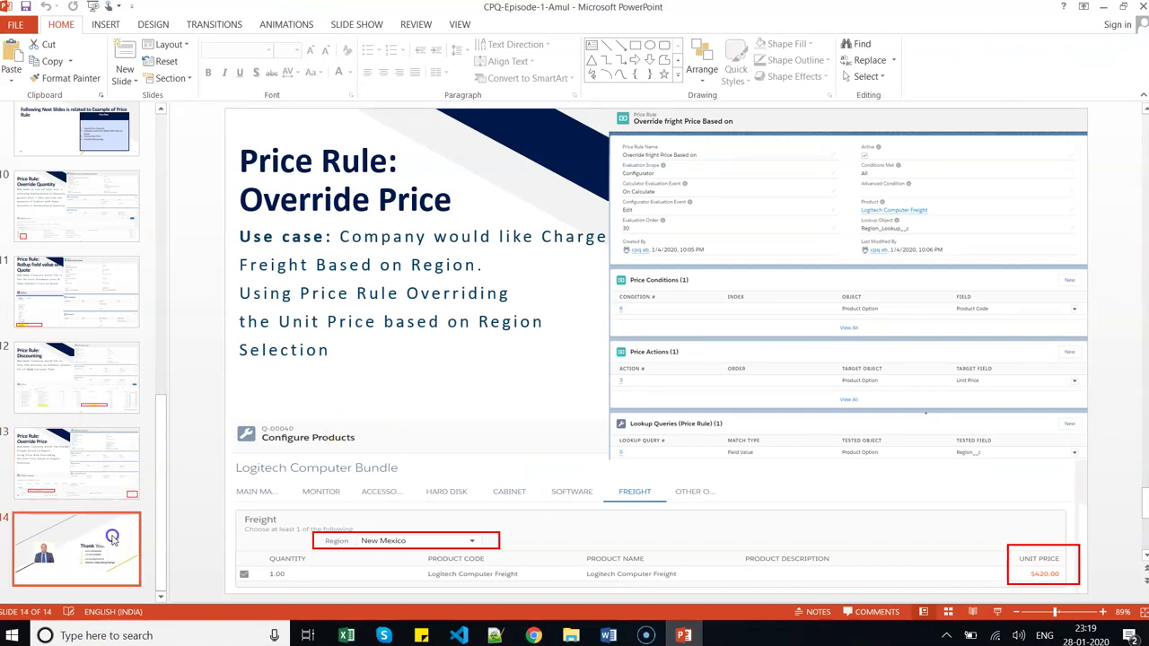